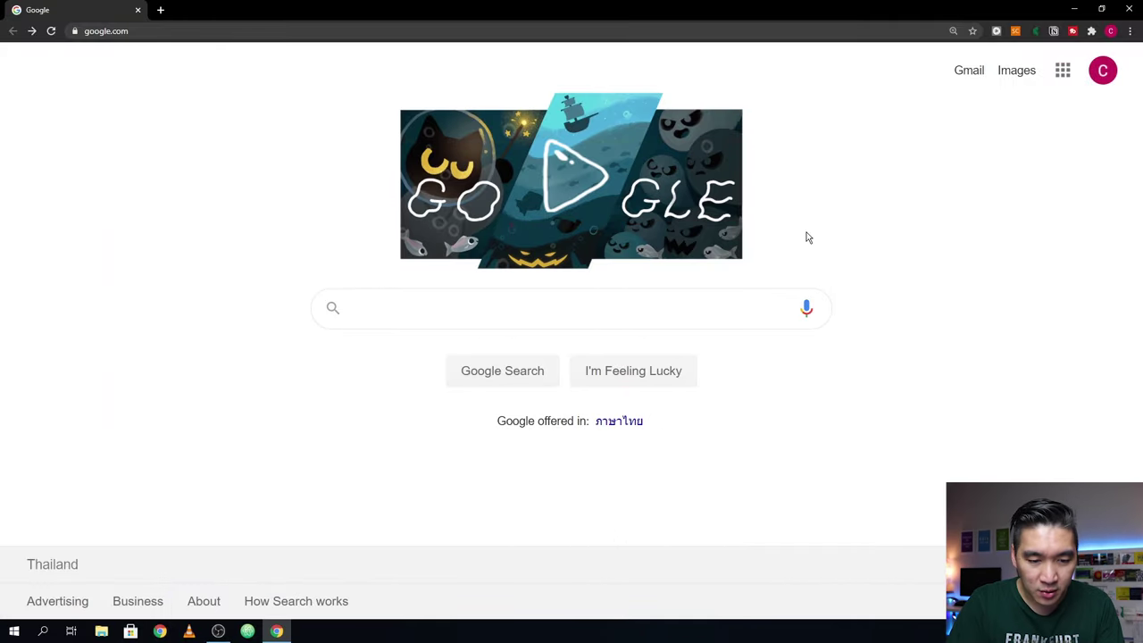
- Search Google for "weka" and open the Weka 3 site of the University of Waikato
{"action": "left_click", "coordinate": [495, 309]}
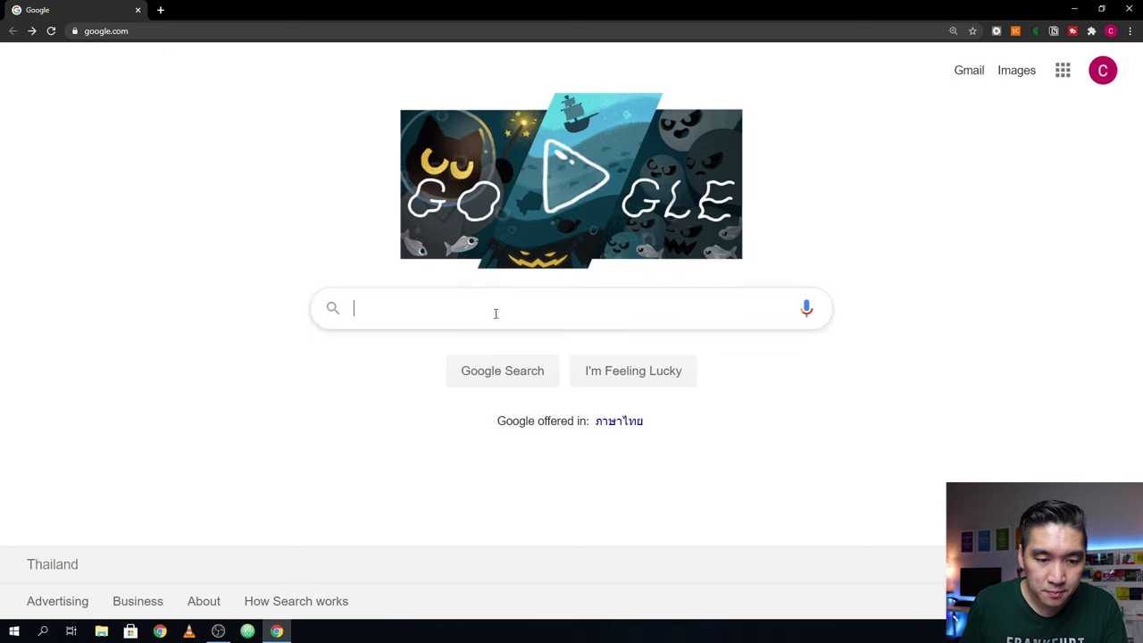
{"action": "type", "text": "weka"}
{"action": "key", "text": "Return"}
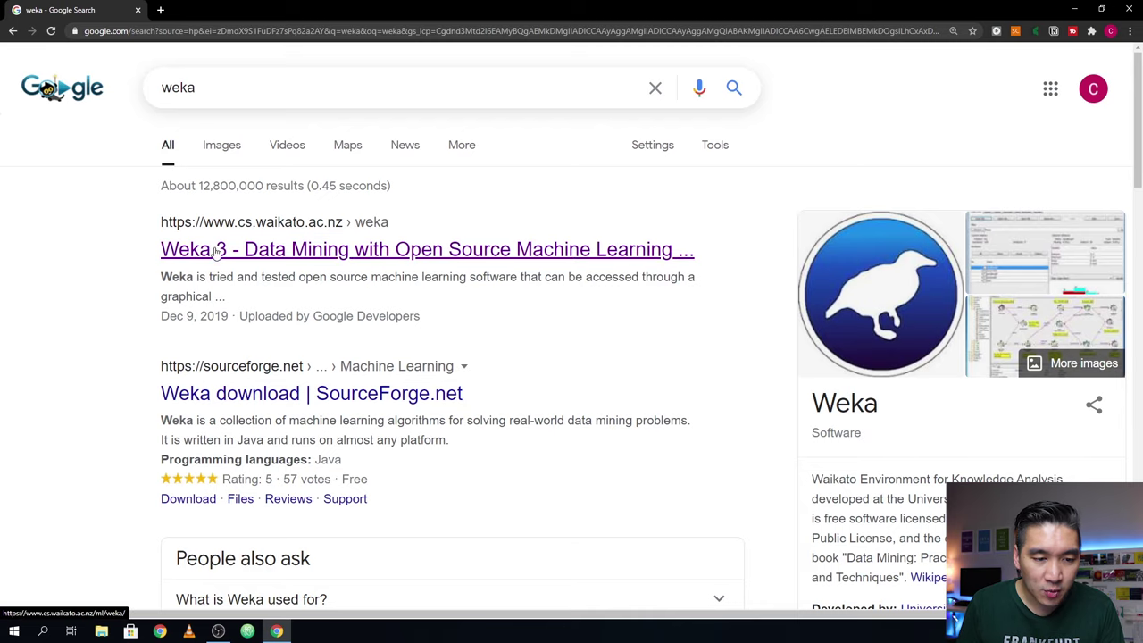
{"action": "left_click", "coordinate": [556, 255]}
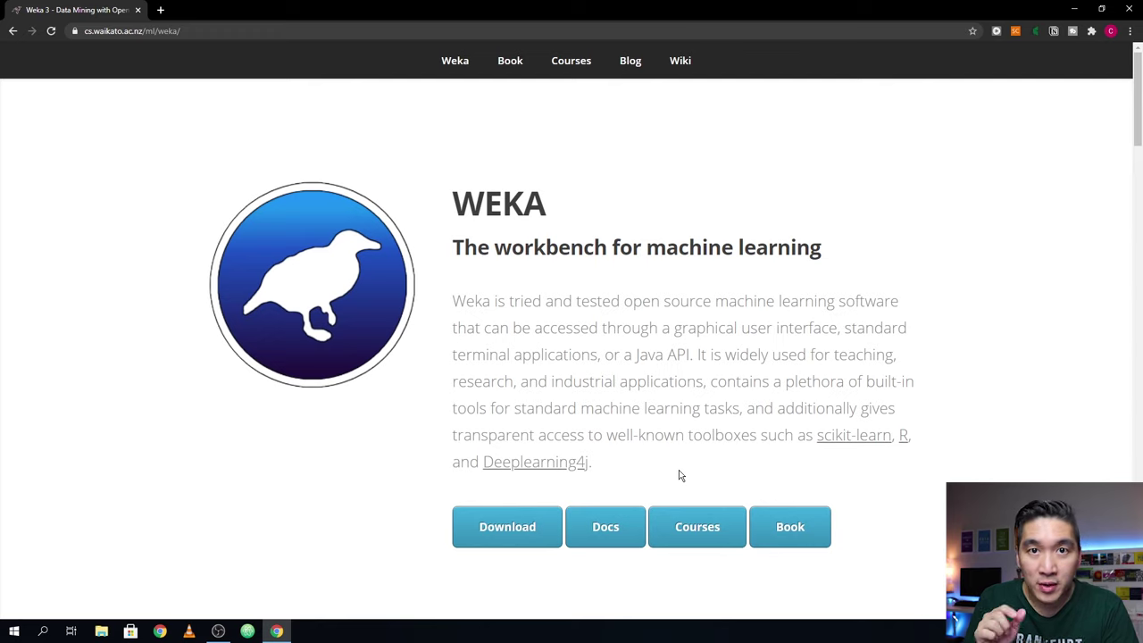
- Open the Weka download page and review the stable version installers for Windows, Mac OS and Linux
{"action": "left_click", "coordinate": [499, 547]}
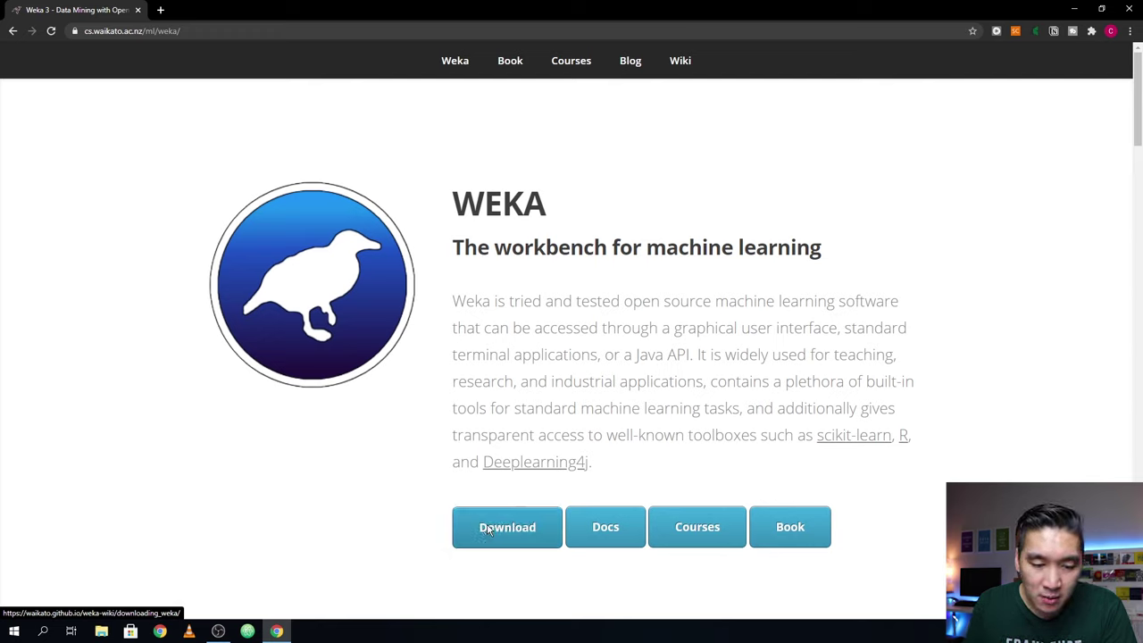
{"action": "scroll", "coordinate": [503, 408], "scroll_direction": "down", "scroll_amount": 2}
{"action": "scroll", "coordinate": [425, 403], "scroll_direction": "down", "scroll_amount": 1}
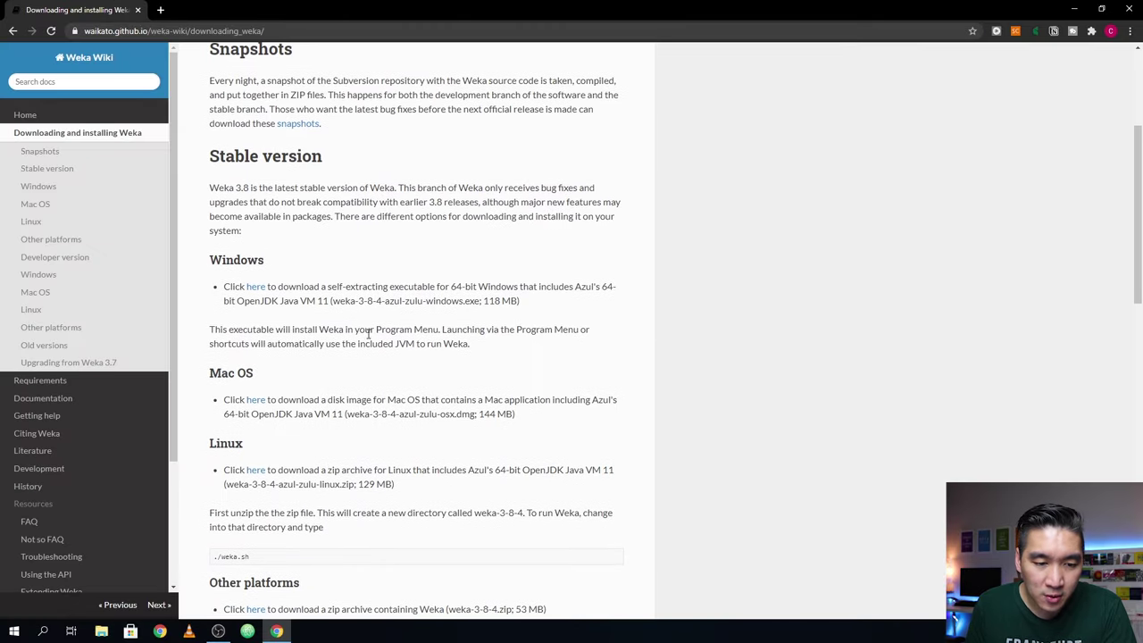
{"action": "scroll", "coordinate": [317, 335], "scroll_direction": "down", "scroll_amount": 1}
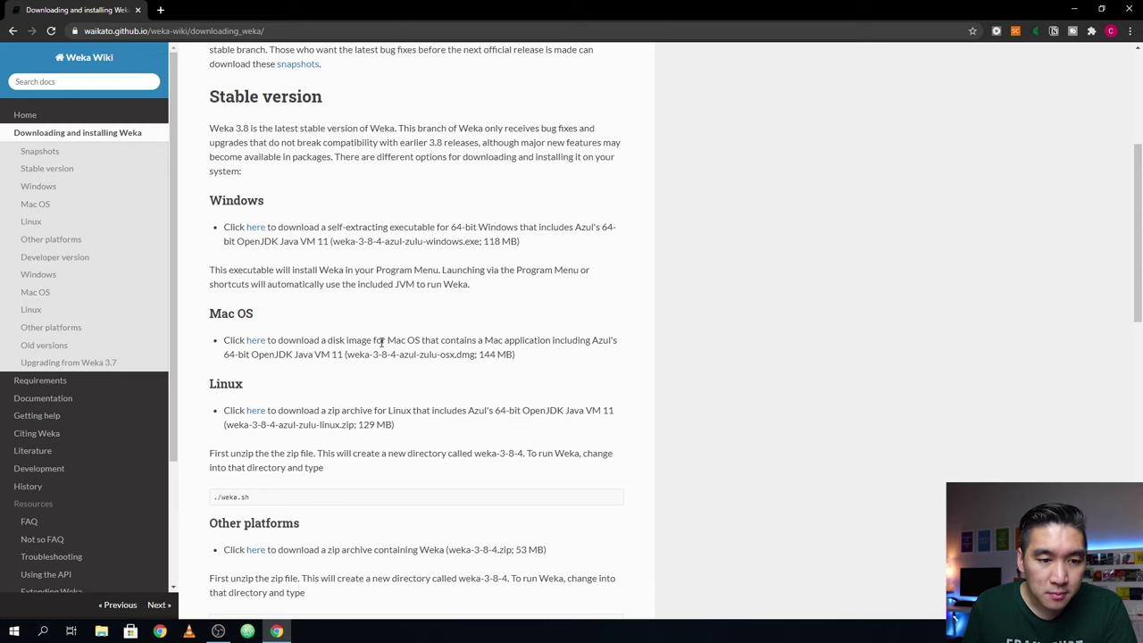
{"action": "scroll", "coordinate": [423, 288], "scroll_direction": "up", "scroll_amount": 4}
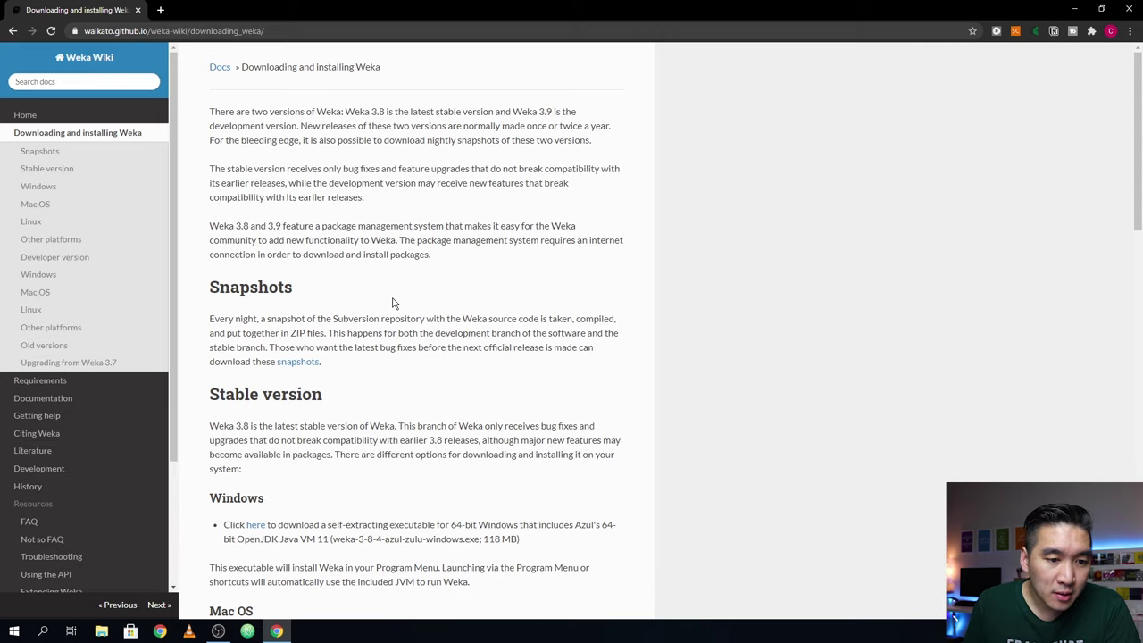
- Minimize the browser, launch Weka 3.8 from the installed programs and dismiss the package manager notice
{"action": "left_click", "coordinate": [1074, 9]}
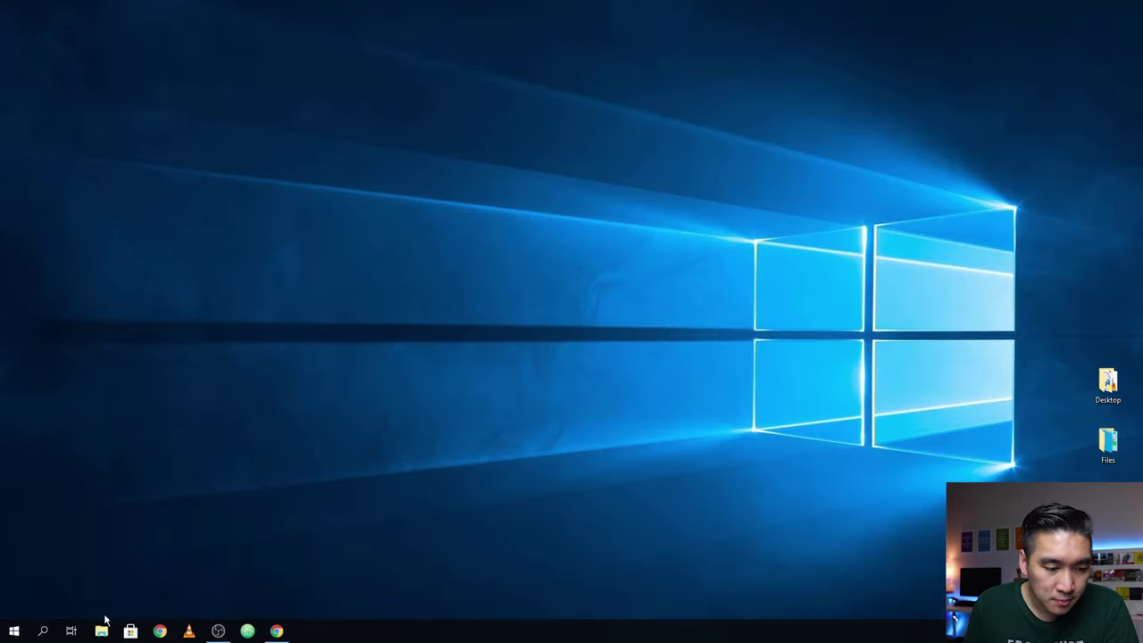
{"action": "left_click", "coordinate": [10, 632]}
{"action": "scroll", "coordinate": [119, 522], "scroll_direction": "down", "scroll_amount": 20}
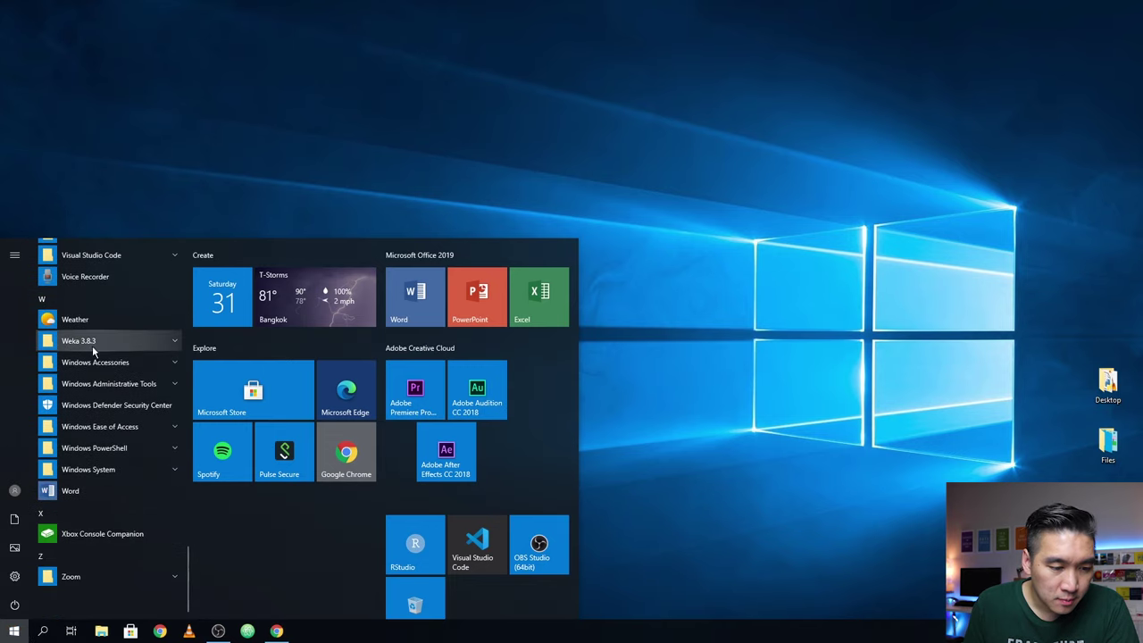
{"action": "left_click", "coordinate": [89, 341]}
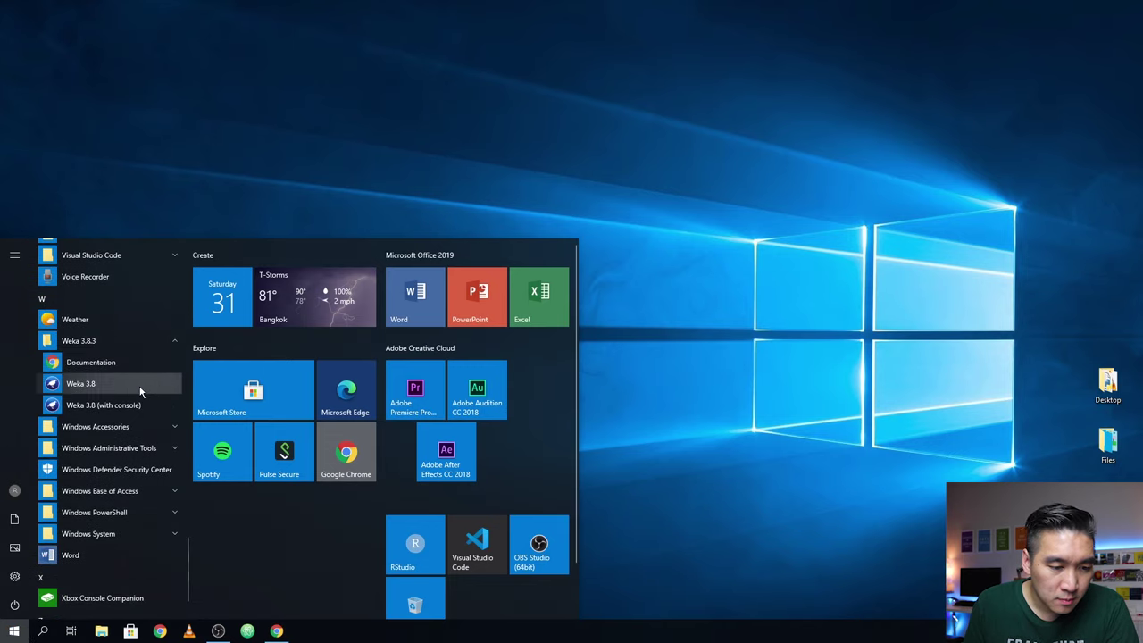
{"action": "left_click", "coordinate": [140, 388]}
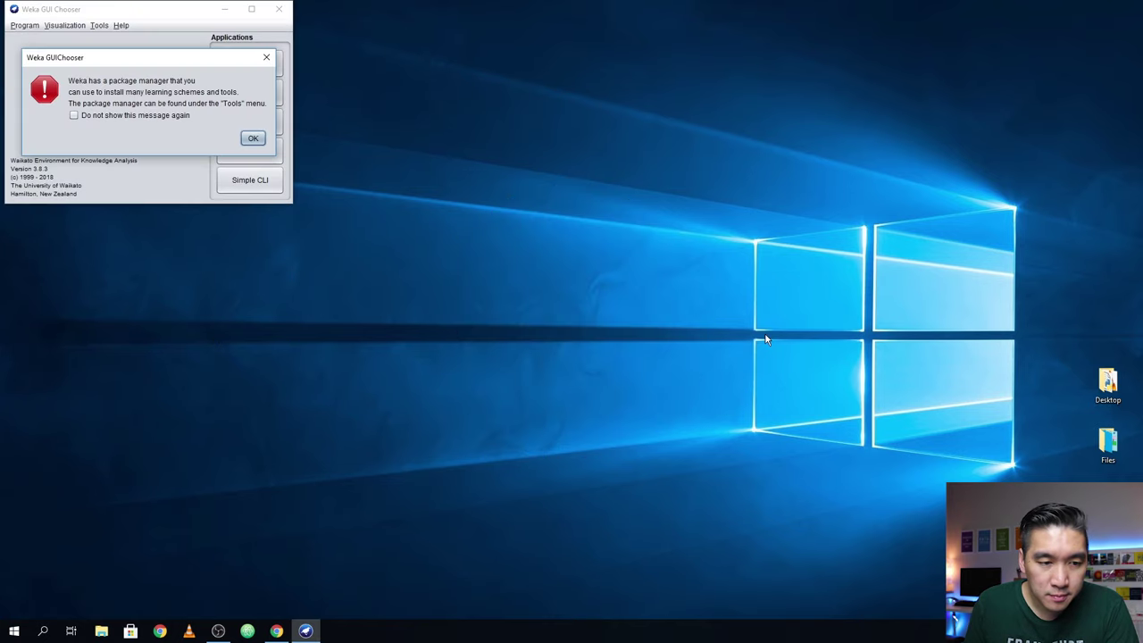
{"action": "left_click", "coordinate": [252, 139]}
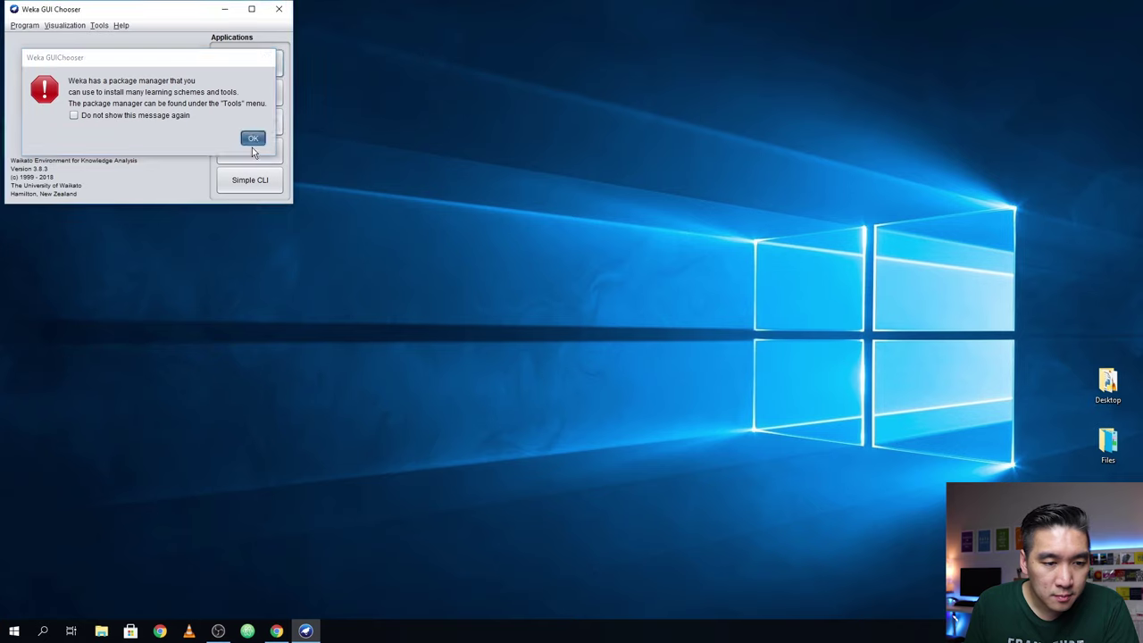
- Open the Explorer application from the Weka GUI Chooser and arrange the windows so the Explorer lies in front of the chooser
{"action": "left_click_drag", "start_coordinate": [135, 18], "coordinate": [551, 182]}
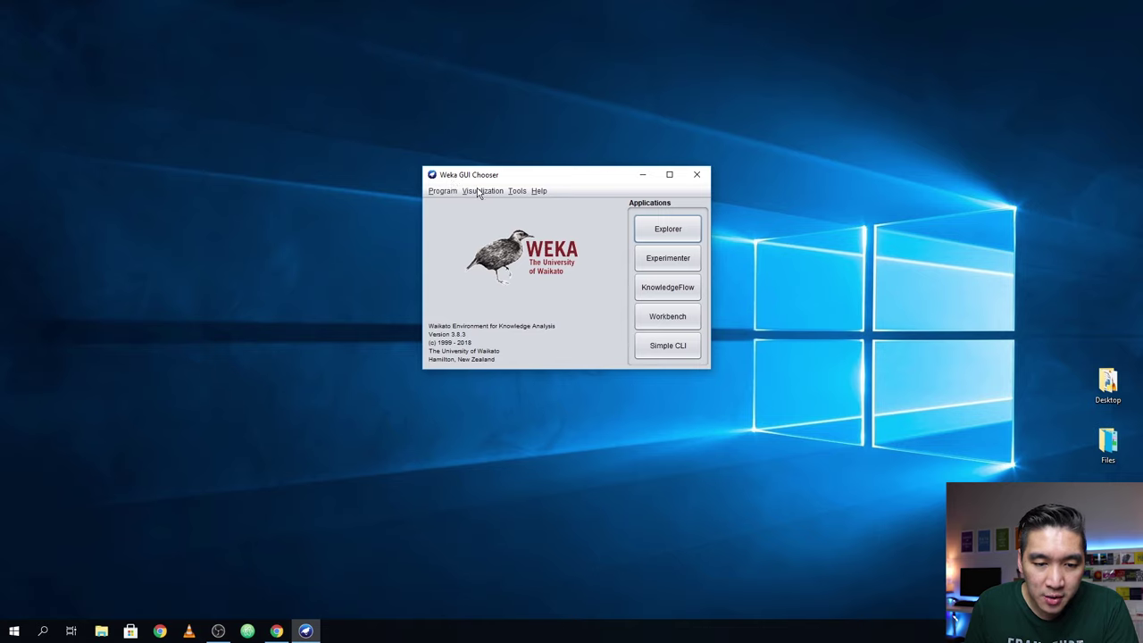
{"action": "left_click", "coordinate": [663, 233]}
{"action": "left_click_drag", "start_coordinate": [574, 44], "coordinate": [774, 220]}
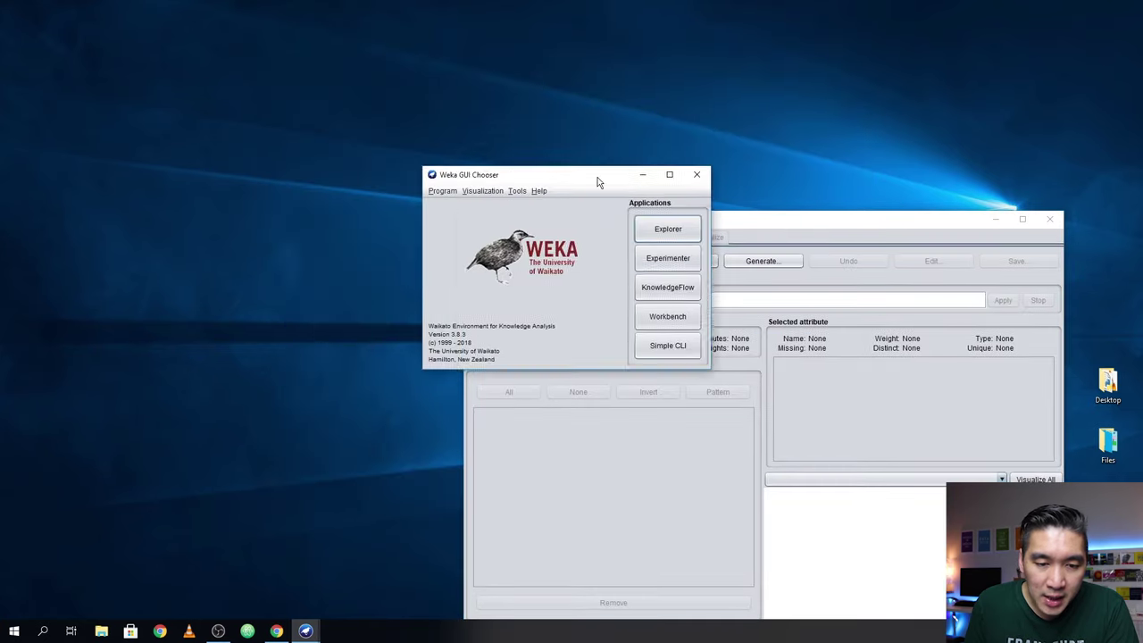
{"action": "left_click_drag", "start_coordinate": [598, 182], "coordinate": [497, 93]}
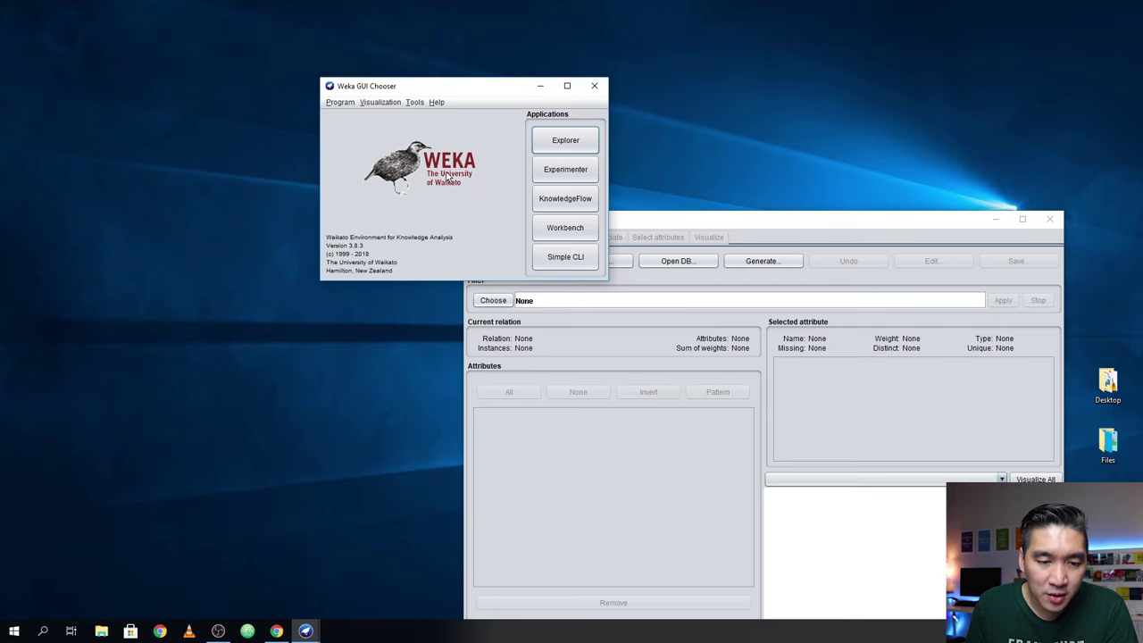
{"action": "left_click_drag", "start_coordinate": [463, 87], "coordinate": [314, 53]}
{"action": "left_click_drag", "start_coordinate": [615, 222], "coordinate": [441, 72]}
{"action": "left_click_drag", "start_coordinate": [232, 53], "coordinate": [269, 149]}
{"action": "left_click", "coordinate": [426, 69]}
{"action": "left_click_drag", "start_coordinate": [388, 73], "coordinate": [287, 81]}
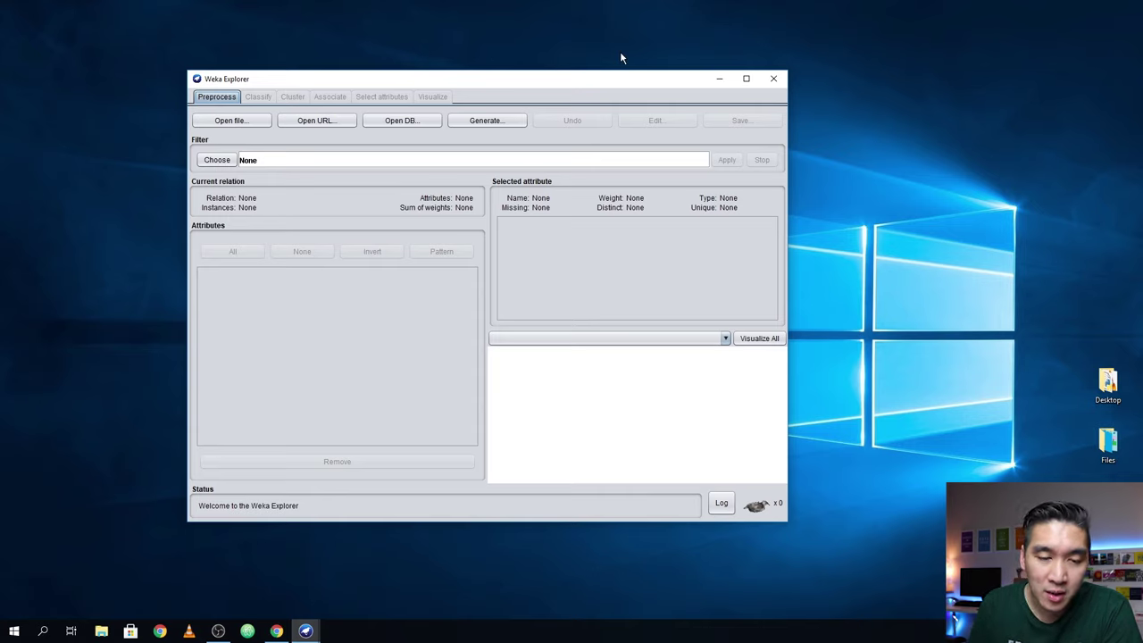
{"action": "mouse_move", "coordinate": [501, 85]}
{"action": "left_mouse_down"}
{"action": "mouse_move", "coordinate": [620, 33]}
{"action": "mouse_move", "coordinate": [451, 51]}
{"action": "mouse_move", "coordinate": [469, 87]}
{"action": "mouse_move", "coordinate": [486, 91]}
{"action": "left_mouse_up"}
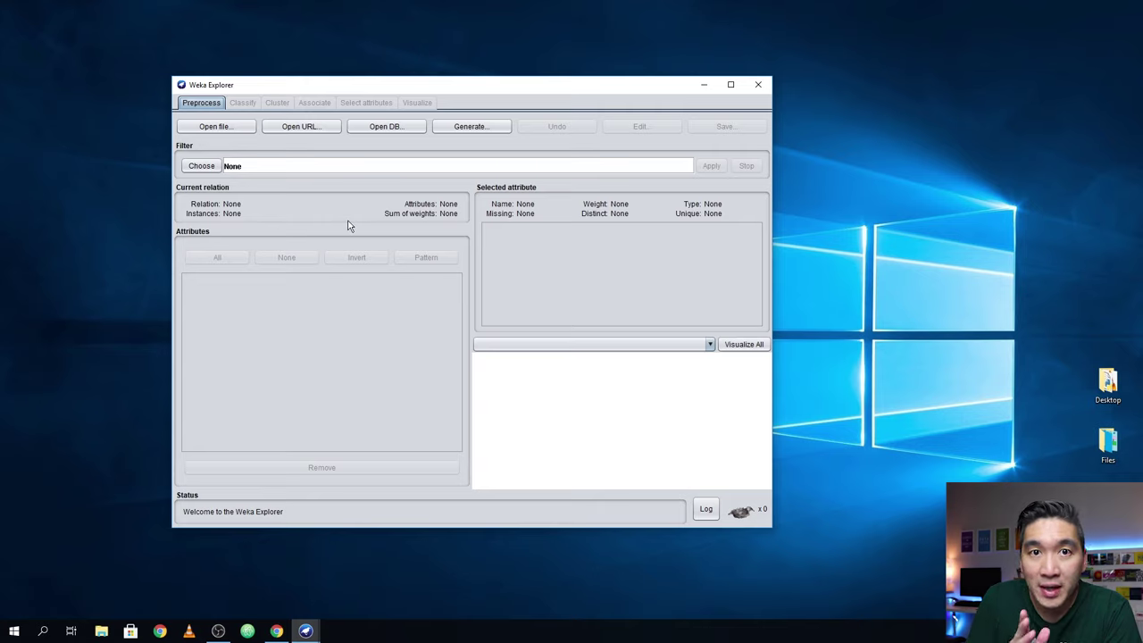
{"action": "left_click", "coordinate": [150, 402]}
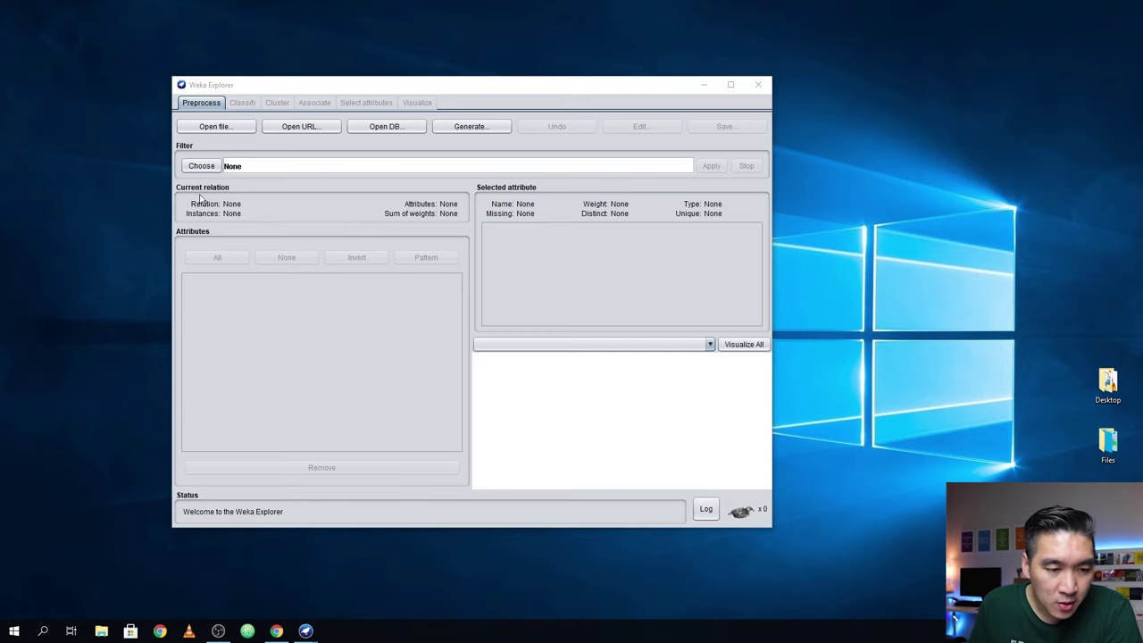
- Start opening a data file in the Explorer and browse to the Program Files folder on Local Disk (C:)
{"action": "left_click", "coordinate": [217, 125]}
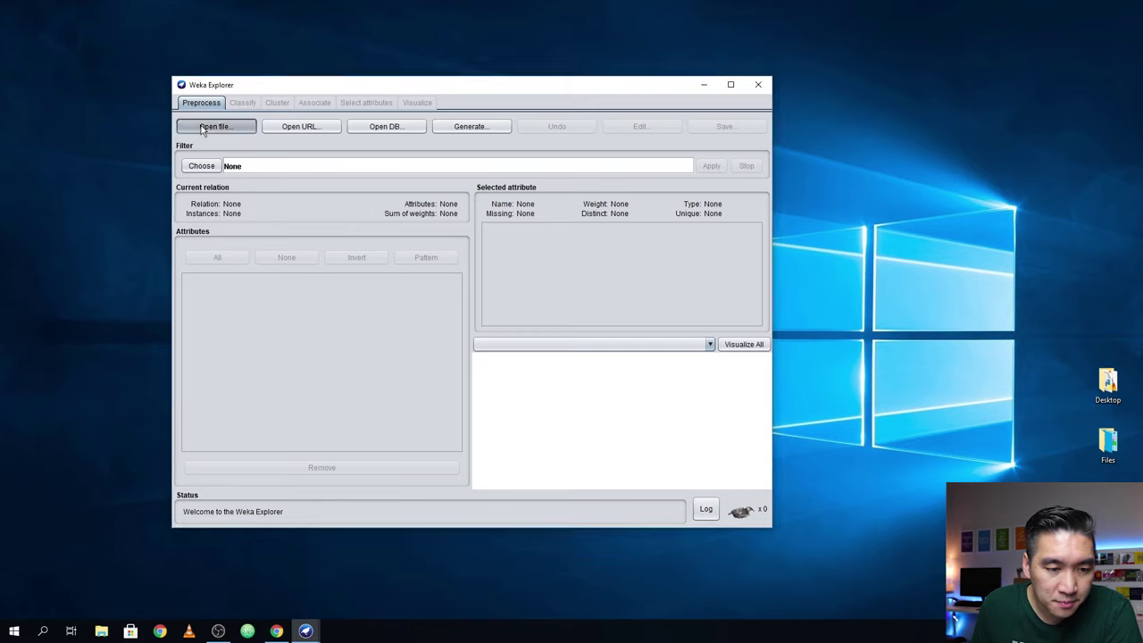
{"action": "left_click", "coordinate": [384, 231]}
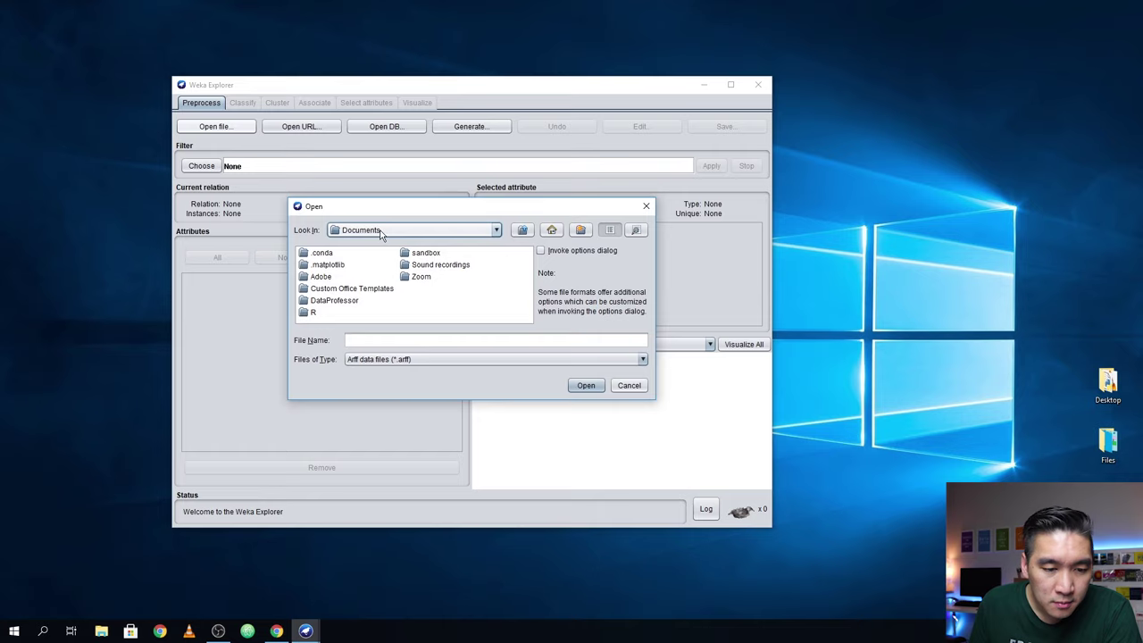
{"action": "scroll", "coordinate": [402, 279], "scroll_direction": "up", "scroll_amount": 5}
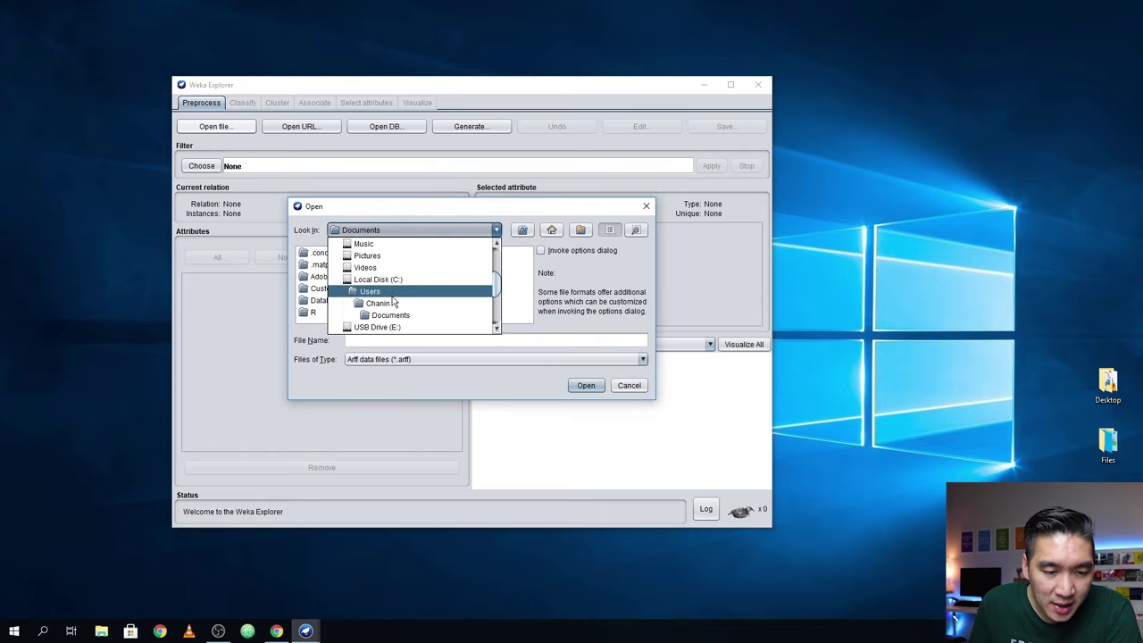
{"action": "left_click", "coordinate": [394, 283]}
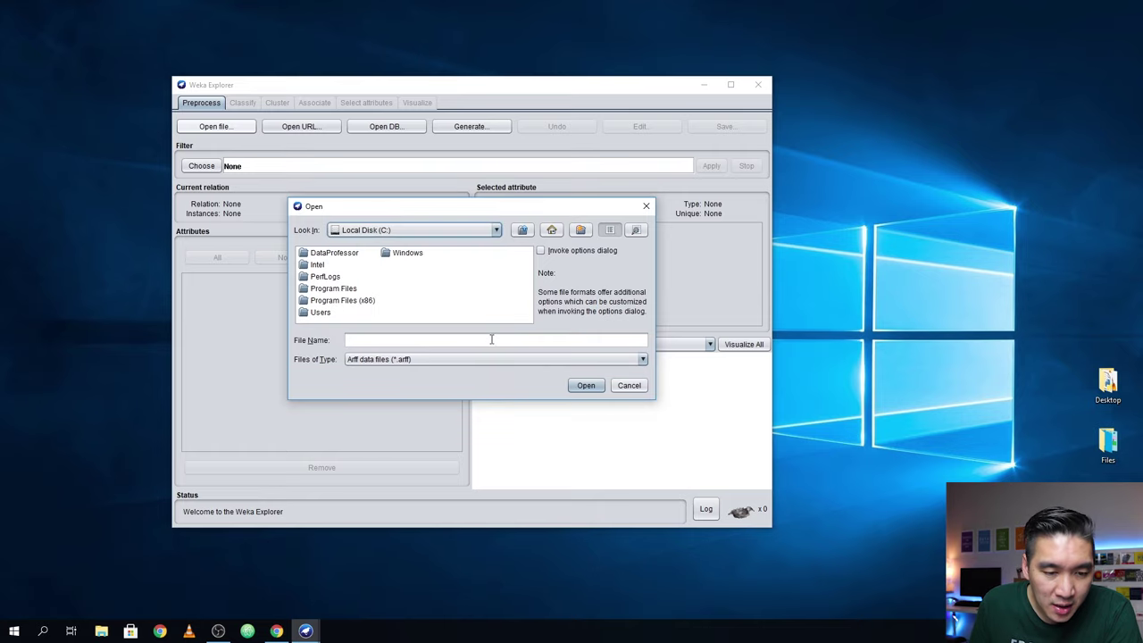
{"action": "double_click", "coordinate": [340, 292]}
- Browse into the Weka-3-8 folder and open its data subfolder of sample datasets
{"action": "scroll", "coordinate": [426, 286], "scroll_direction": "down", "scroll_amount": 6}
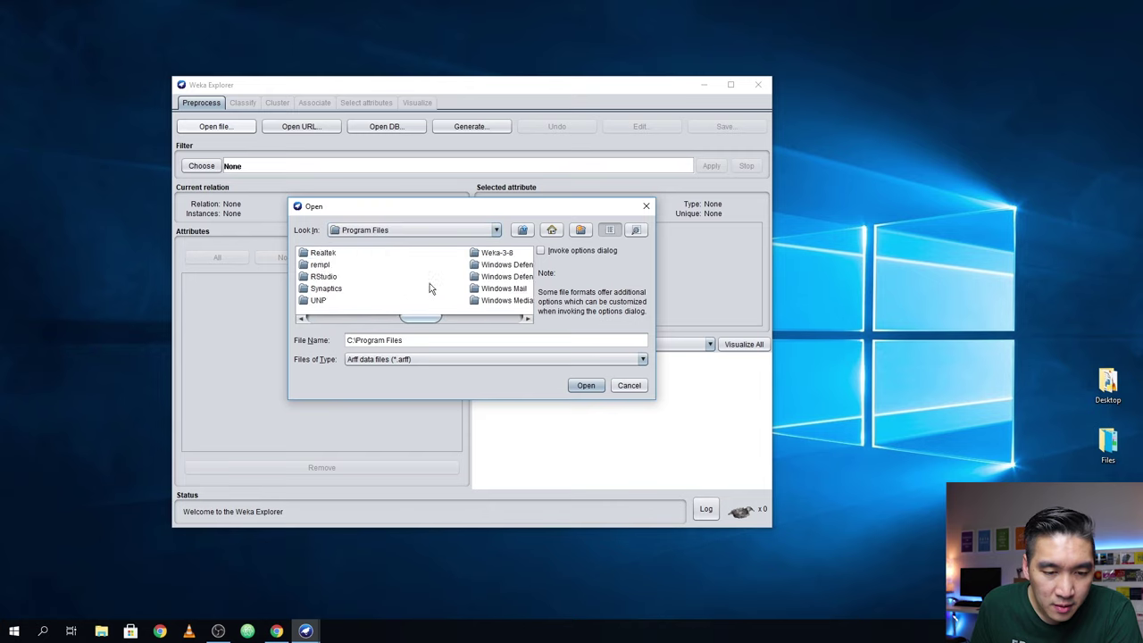
{"action": "scroll", "coordinate": [427, 286], "scroll_direction": "up", "scroll_amount": 2}
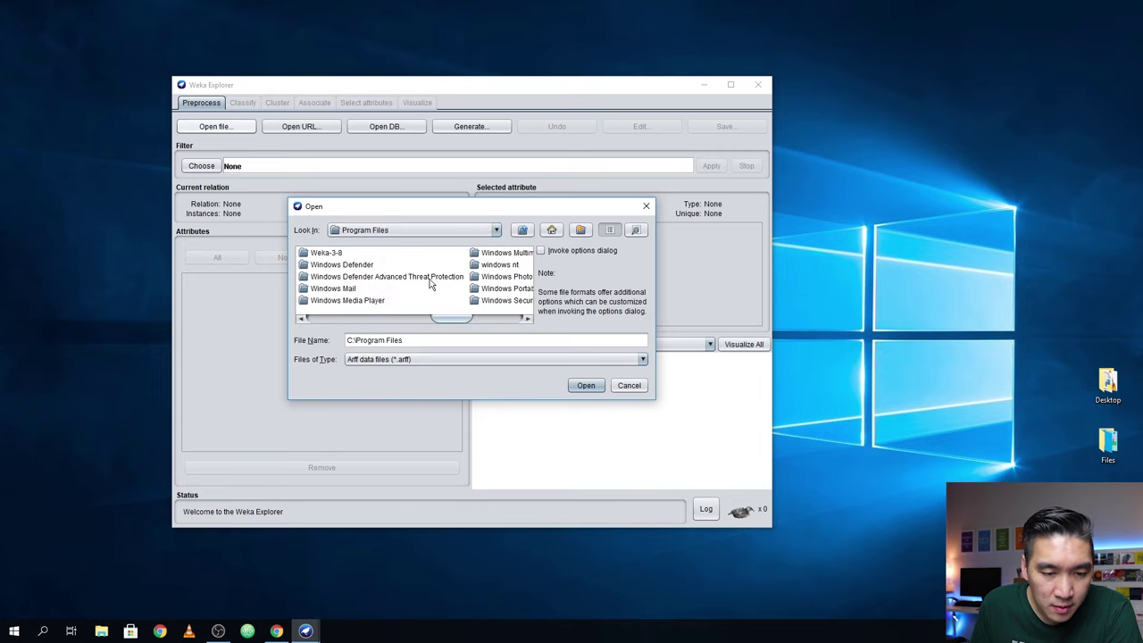
{"action": "left_click", "coordinate": [329, 255]}
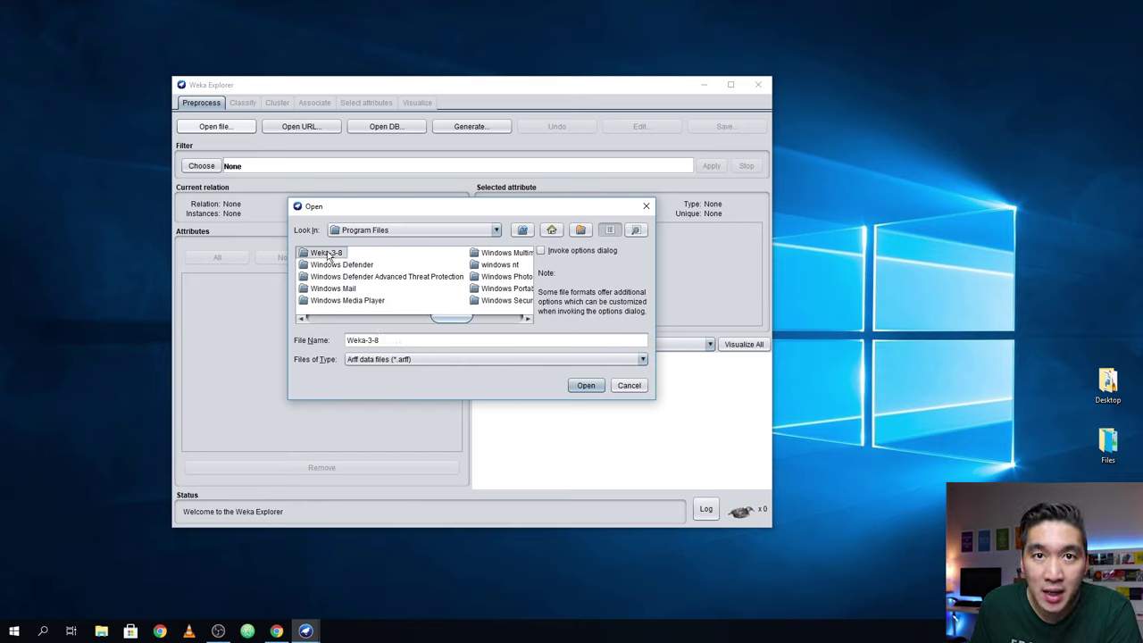
{"action": "double_click", "coordinate": [326, 254]}
{"action": "left_click", "coordinate": [362, 265]}
{"action": "double_click", "coordinate": [338, 254]}
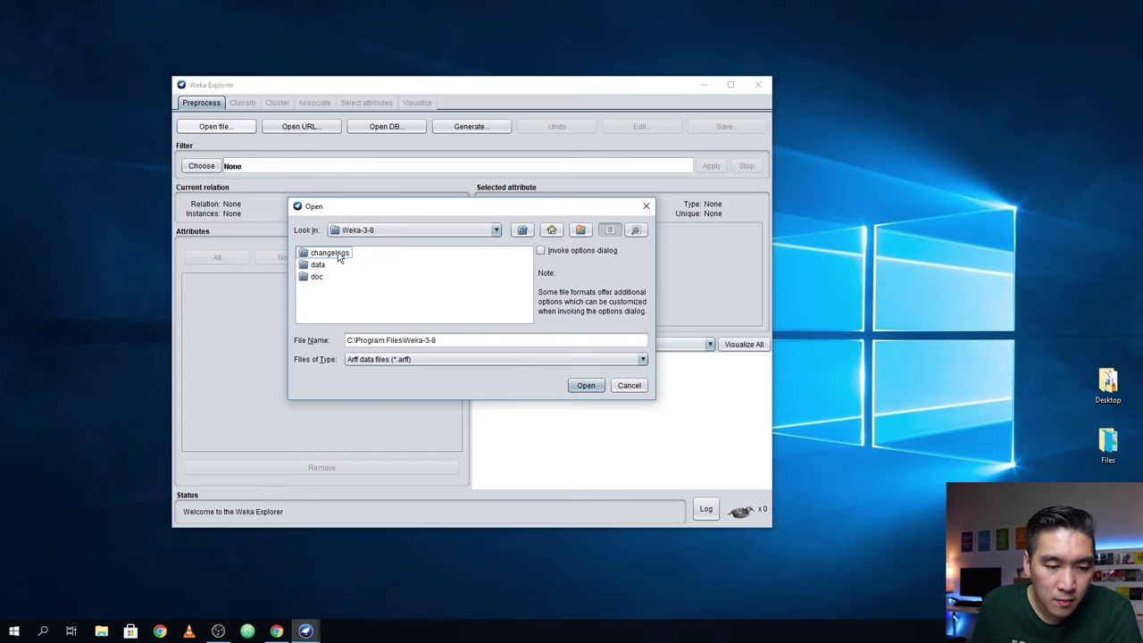
{"action": "double_click", "coordinate": [318, 265]}
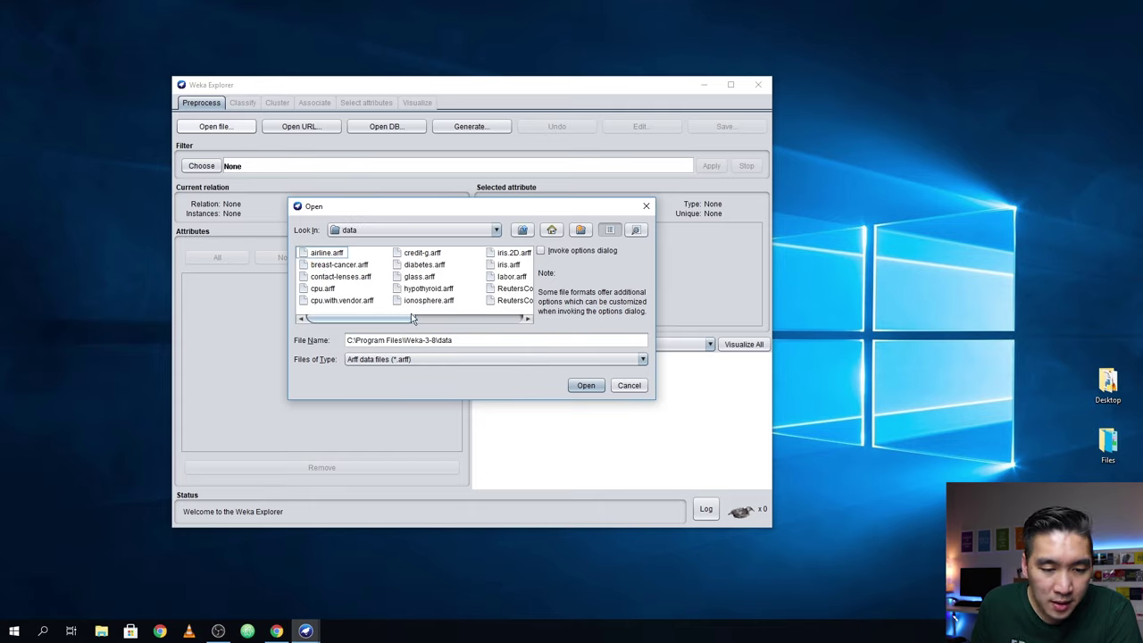
- Load the cpu.arff sample dataset into the Explorer
{"action": "left_click_drag", "start_coordinate": [410, 319], "coordinate": [399, 270]}
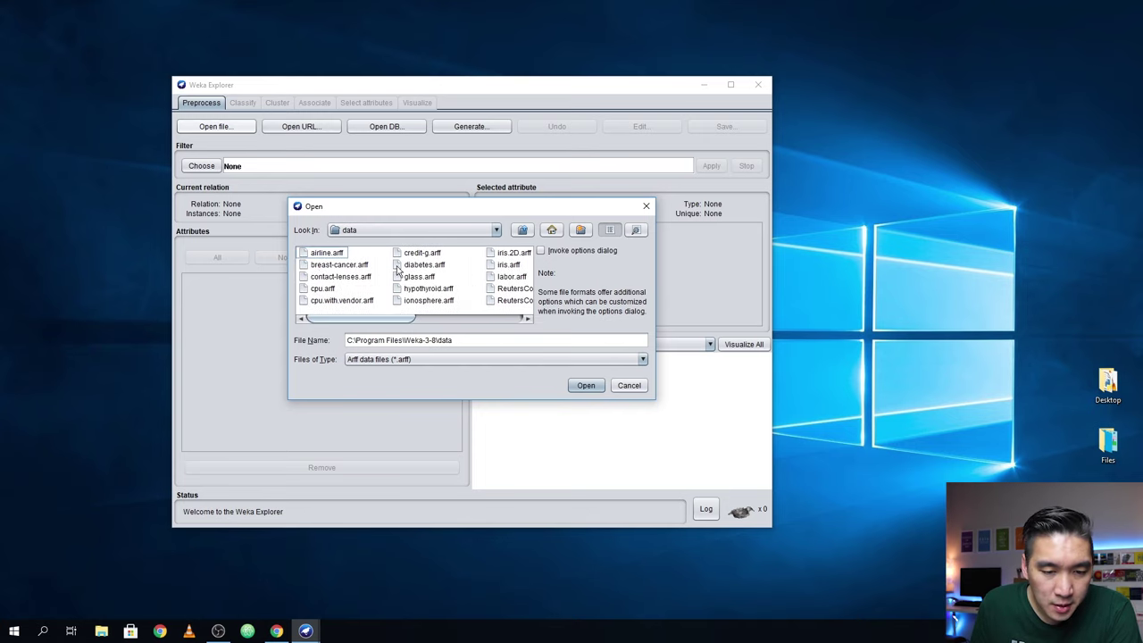
{"action": "left_click", "coordinate": [322, 289]}
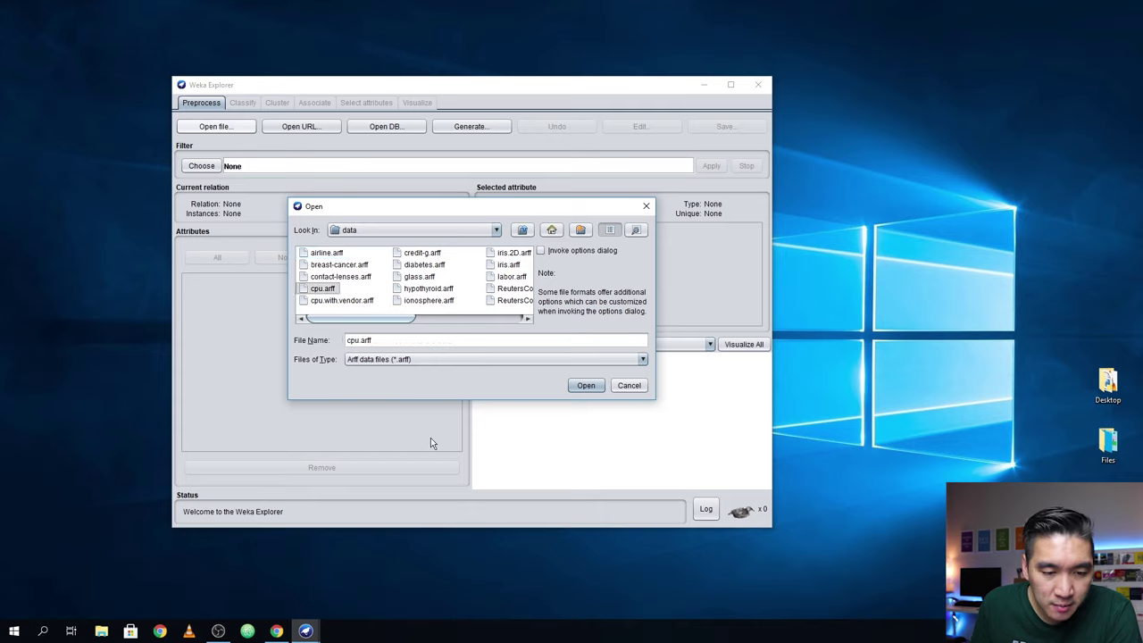
{"action": "left_click", "coordinate": [588, 392]}
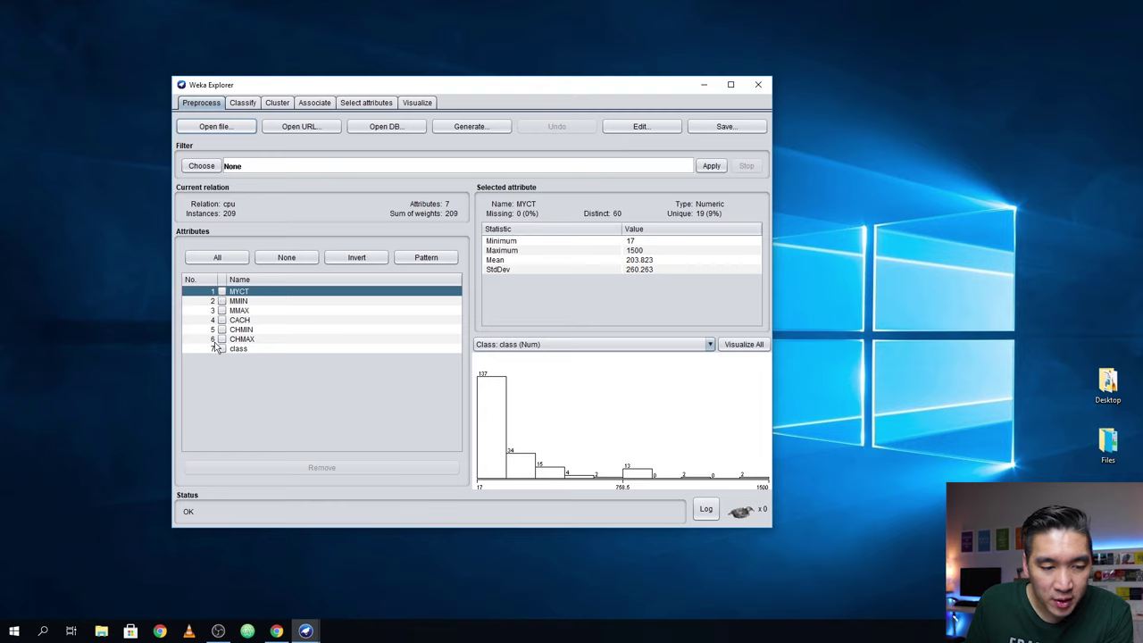
- Step through the attributes of the cpu dataset from MMIN to the class attribute
{"action": "key", "text": "Down"}
{"action": "key", "text": "Down"}
{"action": "key", "text": "Down"}
{"action": "key", "text": "Down"}
{"action": "key", "text": "Down"}
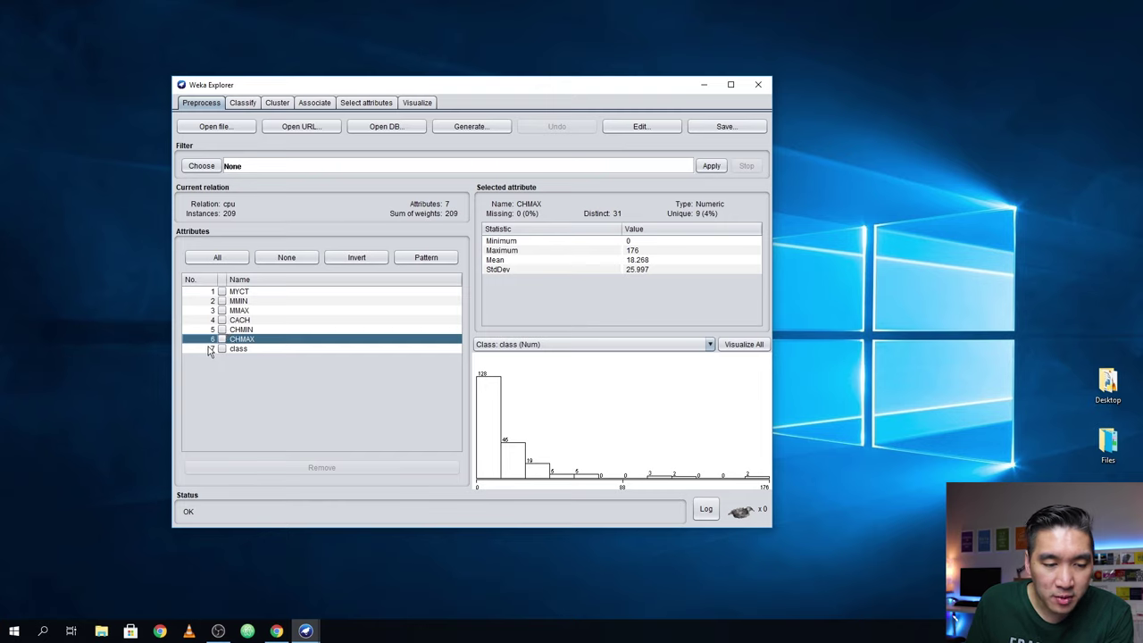
{"action": "left_click", "coordinate": [259, 348]}
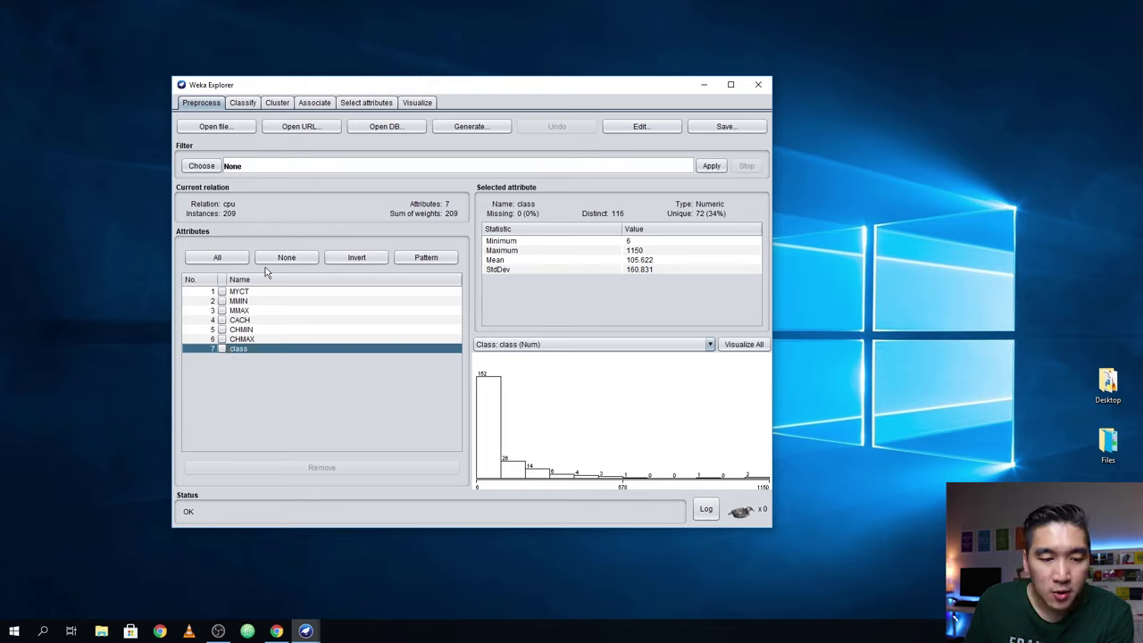
- Examine the statistics and histogram of each attribute from MYCT to class, then return to MYCT
{"action": "left_click", "coordinate": [265, 294]}
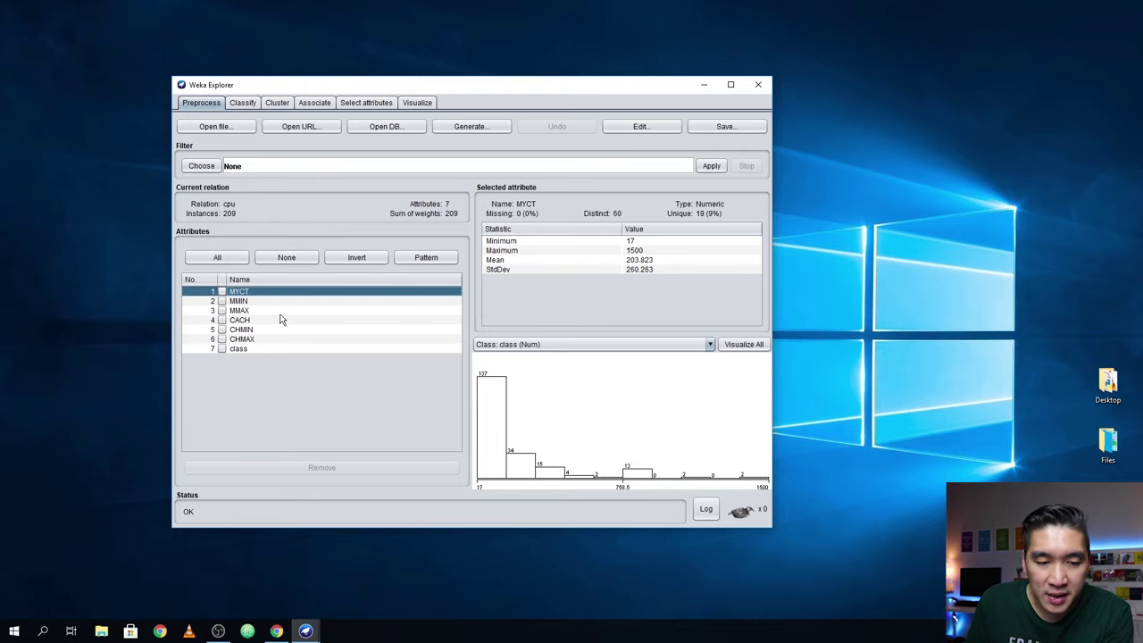
{"action": "left_click", "coordinate": [238, 304]}
{"action": "left_click", "coordinate": [241, 310]}
{"action": "left_click", "coordinate": [245, 320]}
{"action": "left_click", "coordinate": [247, 330]}
{"action": "left_click", "coordinate": [250, 339]}
{"action": "left_click", "coordinate": [268, 348]}
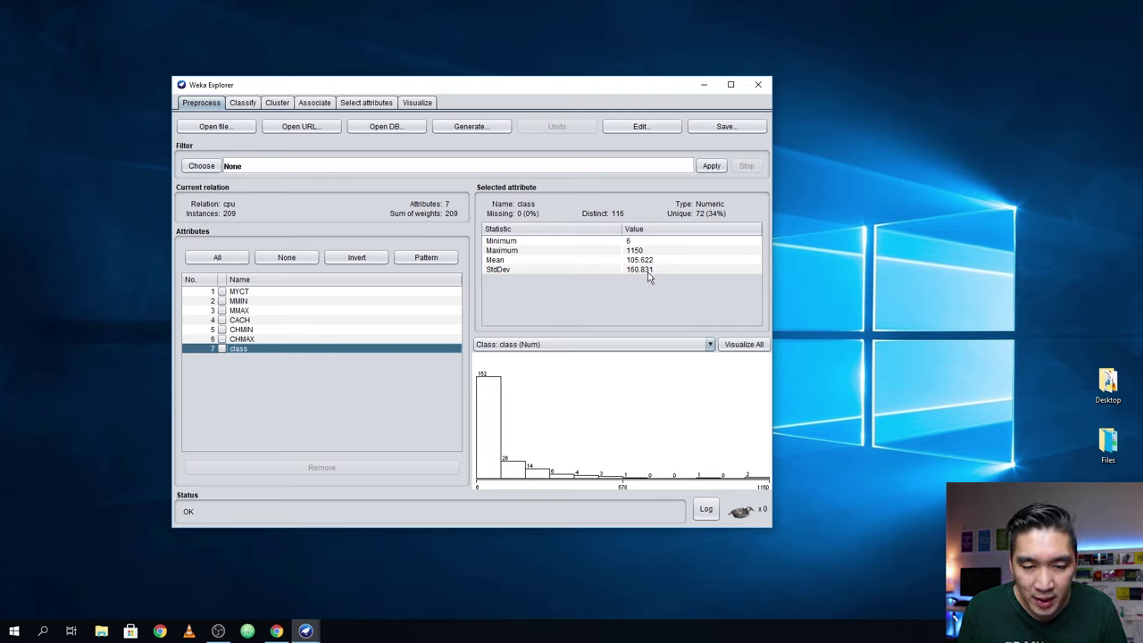
{"action": "left_click", "coordinate": [244, 293]}
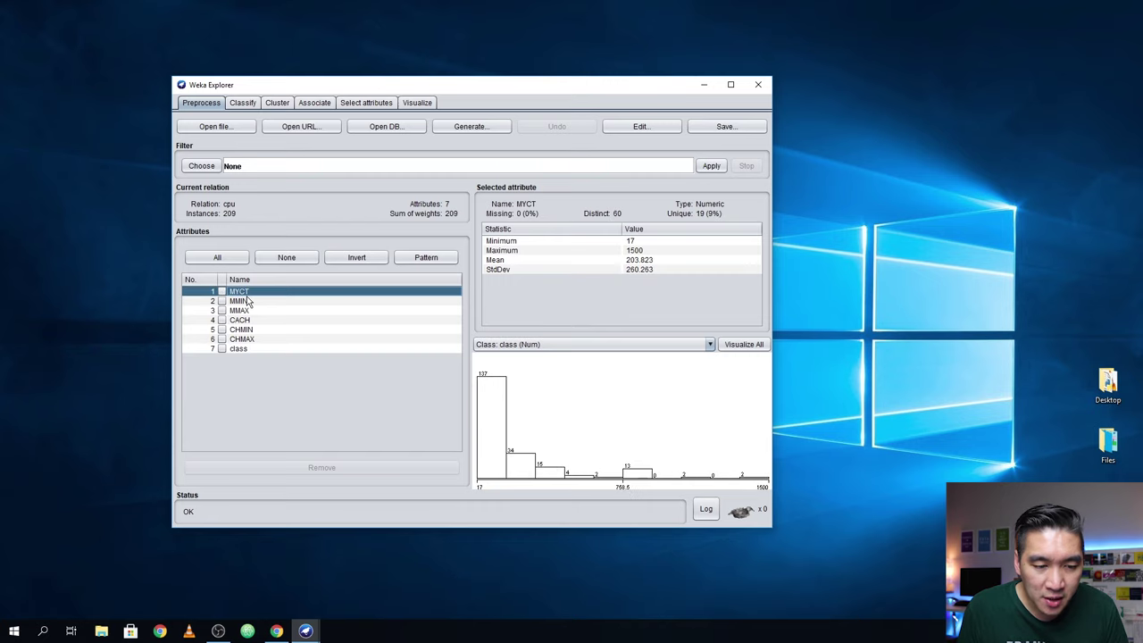
- Compare the minimum, maximum, mean and standard deviation of the cpu attributes from MYCT to CHMIN
{"action": "left_click", "coordinate": [255, 302]}
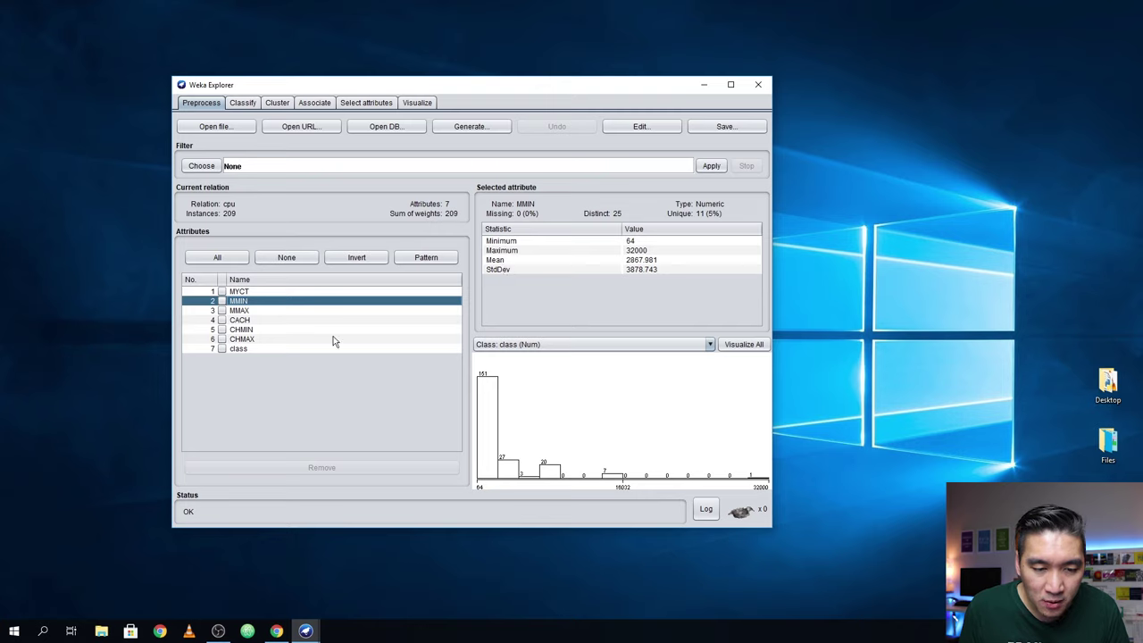
{"action": "left_click", "coordinate": [258, 315]}
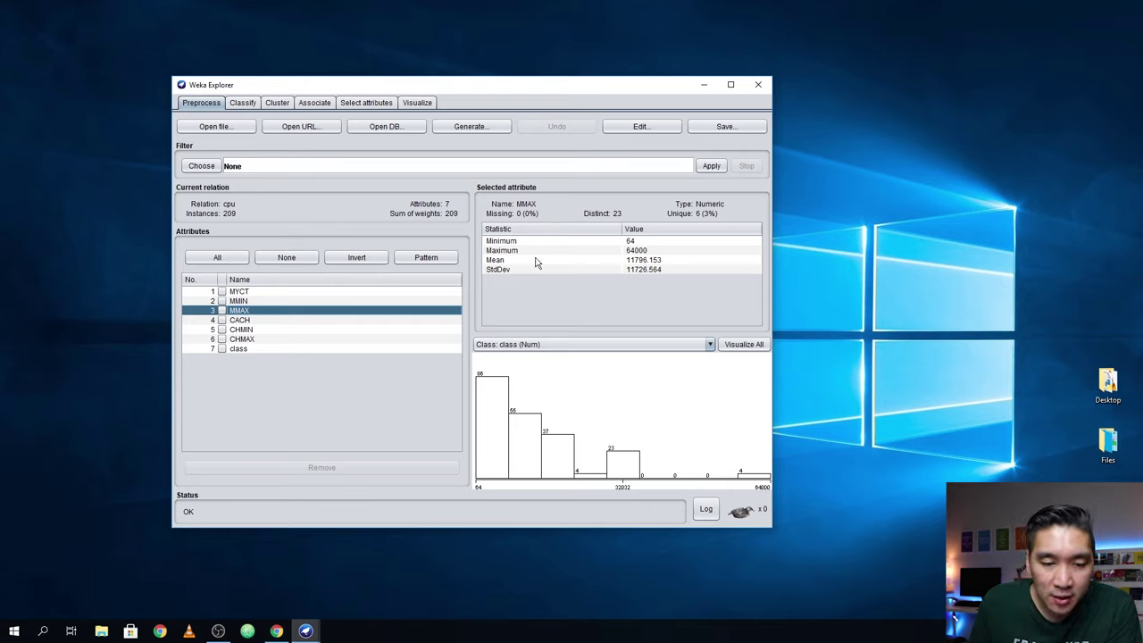
{"action": "left_click", "coordinate": [294, 292]}
{"action": "left_click", "coordinate": [301, 301]}
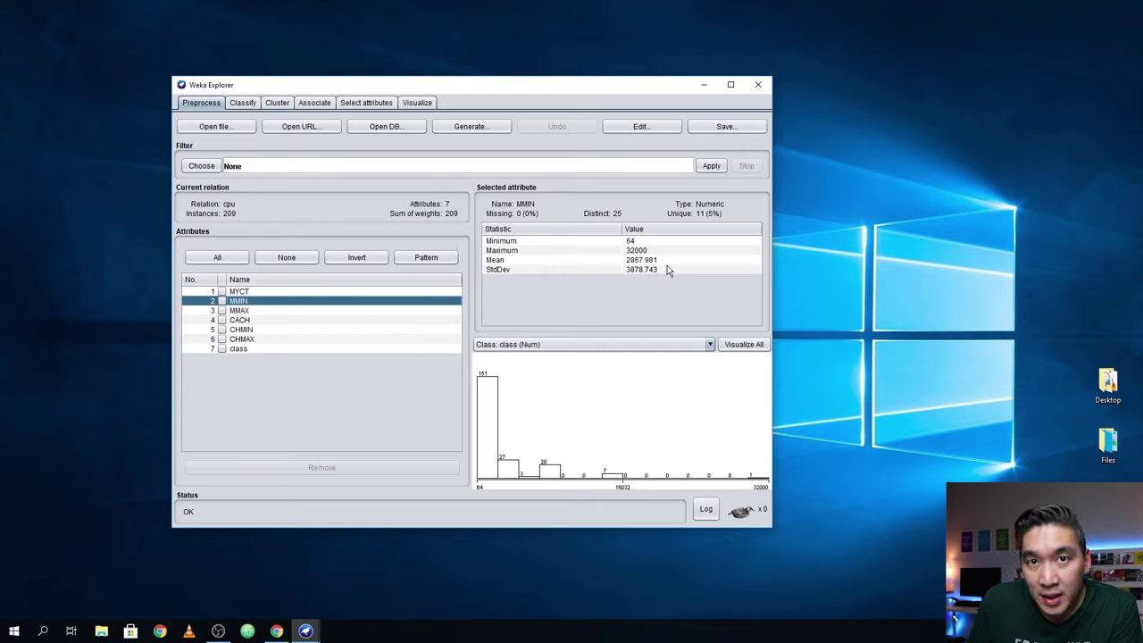
{"action": "key", "text": "Down"}
{"action": "key", "text": "Down"}
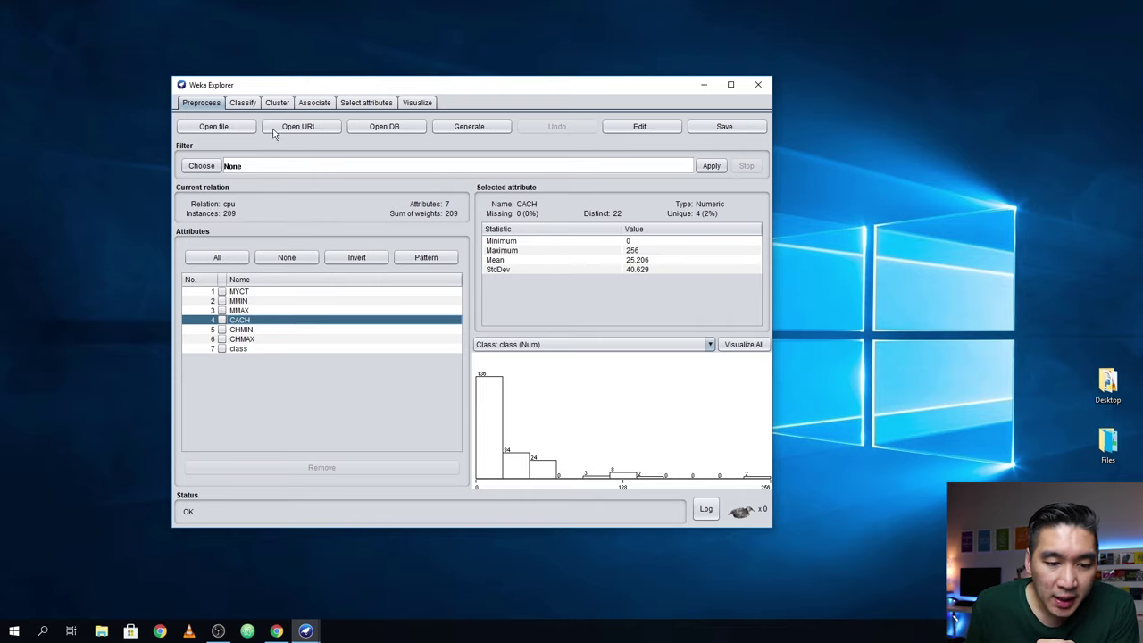
{"action": "left_click", "coordinate": [416, 291]}
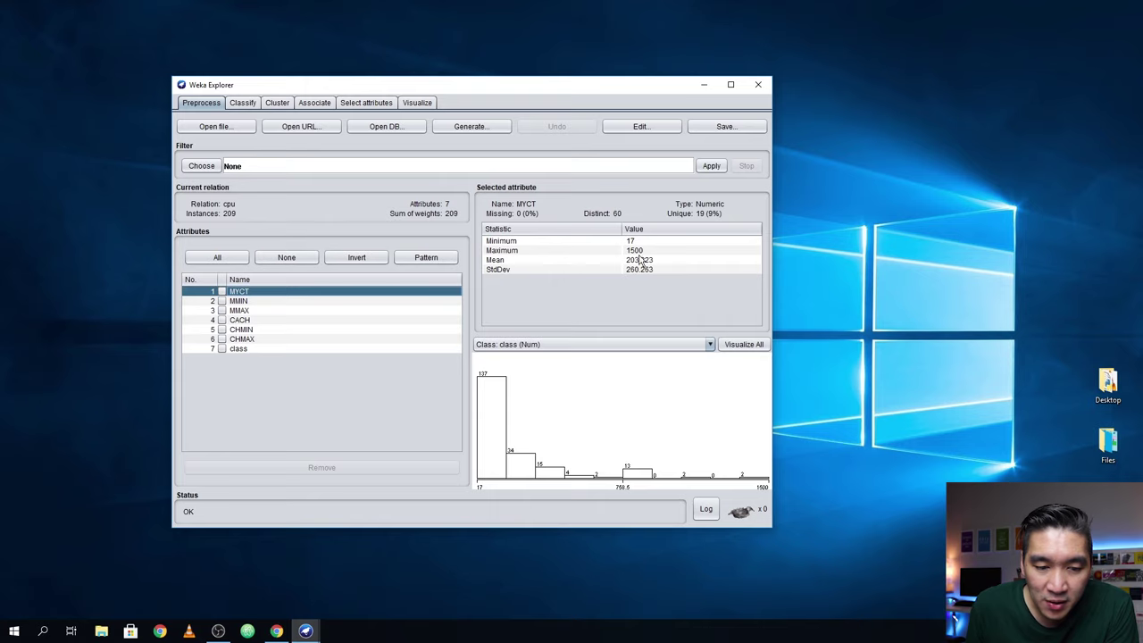
{"action": "key", "text": "Down"}
{"action": "key", "text": "Down"}
{"action": "key", "text": "Down"}
{"action": "key", "text": "Down"}
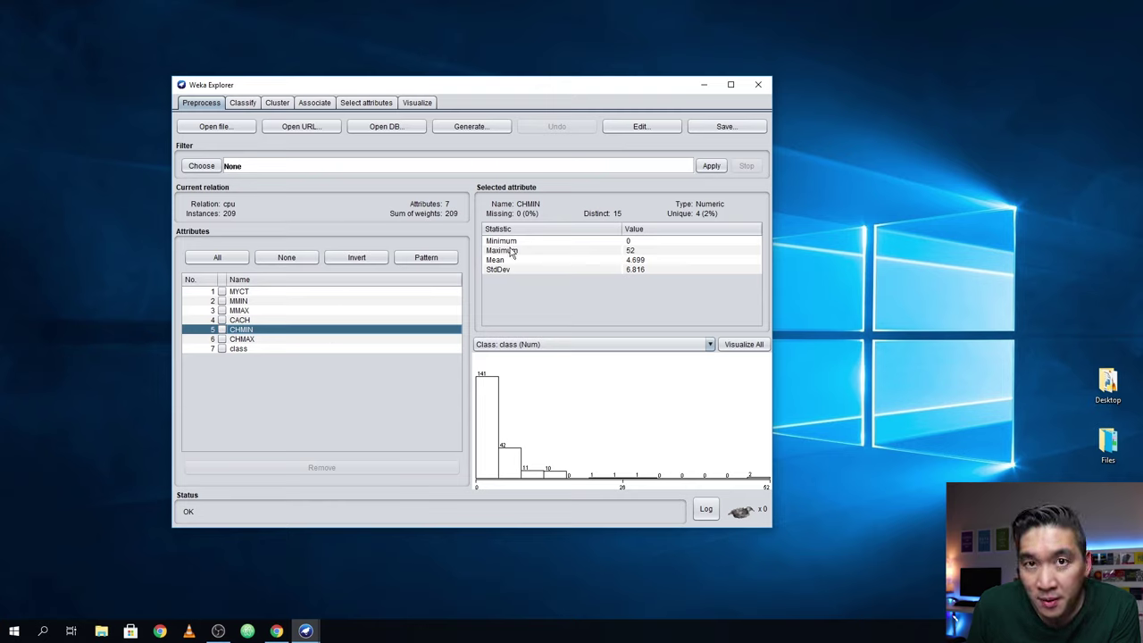
{"action": "left_click", "coordinate": [199, 169]}
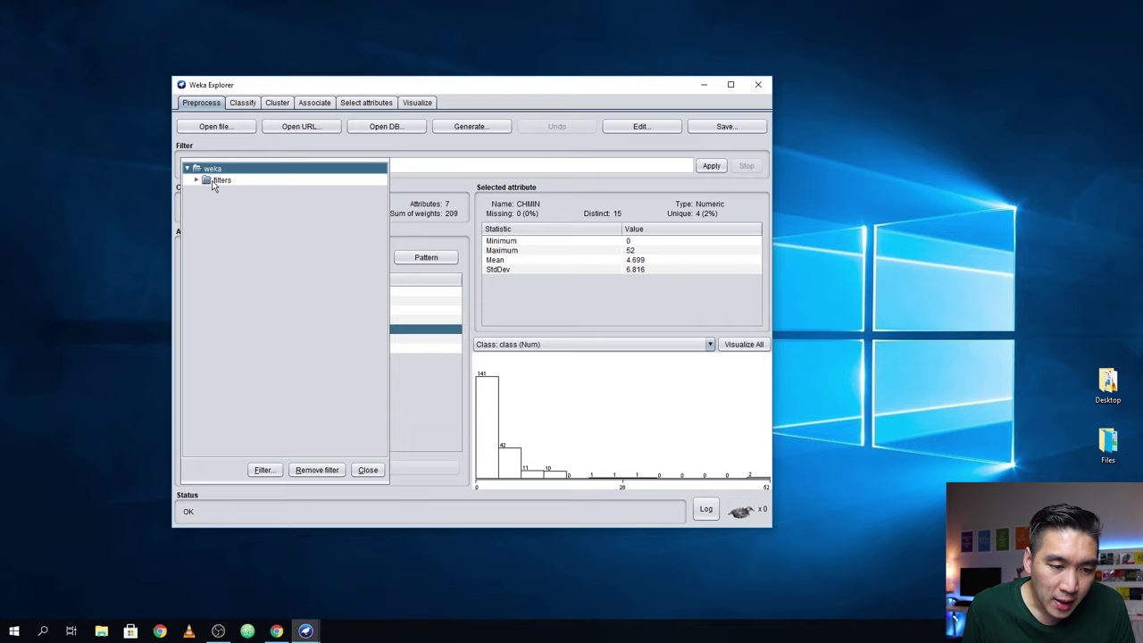
{"action": "key", "text": "Escape"}
{"action": "left_click", "coordinate": [212, 169]}
{"action": "key", "text": "Escape"}
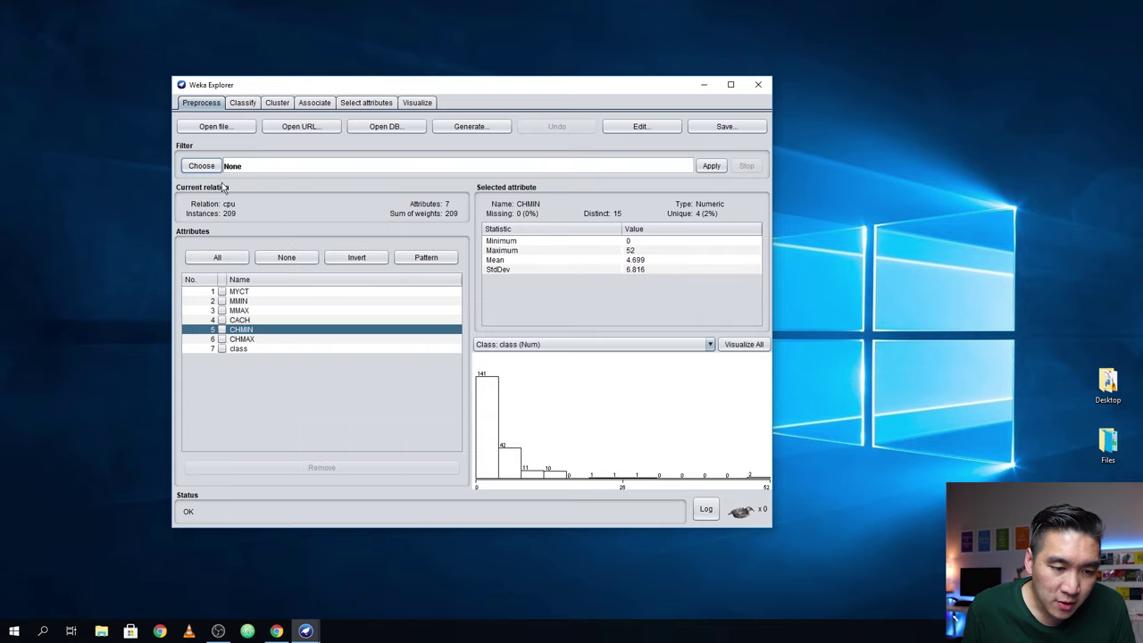
- Choose the Normalize filter from the unsupervised attribute filters and apply it to the cpu dataset
{"action": "left_click", "coordinate": [212, 169]}
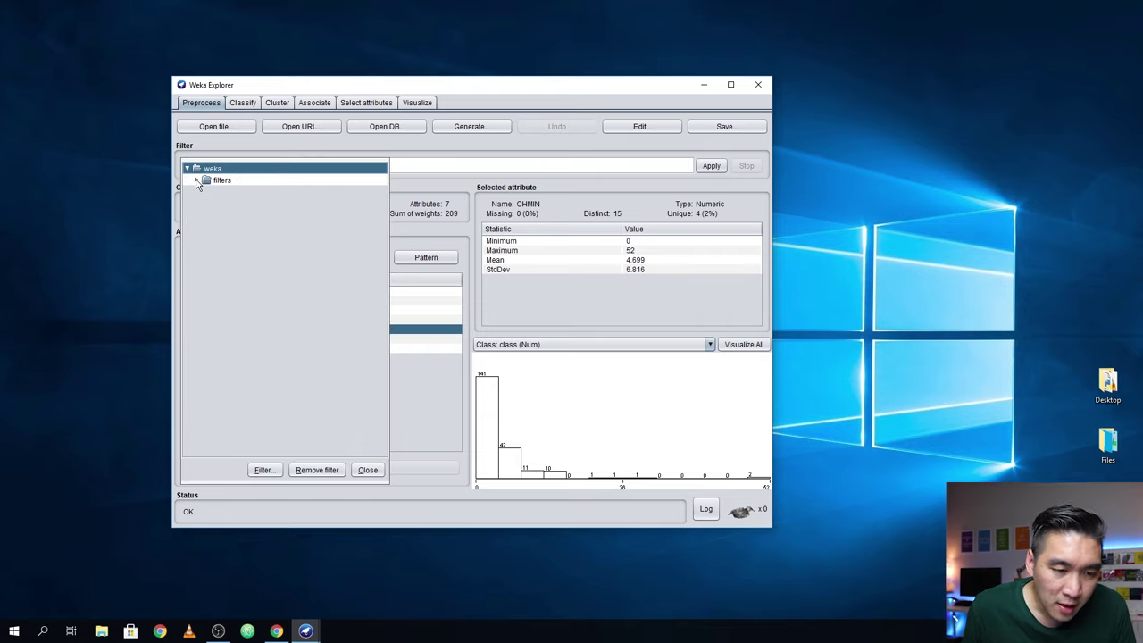
{"action": "left_click", "coordinate": [197, 181]}
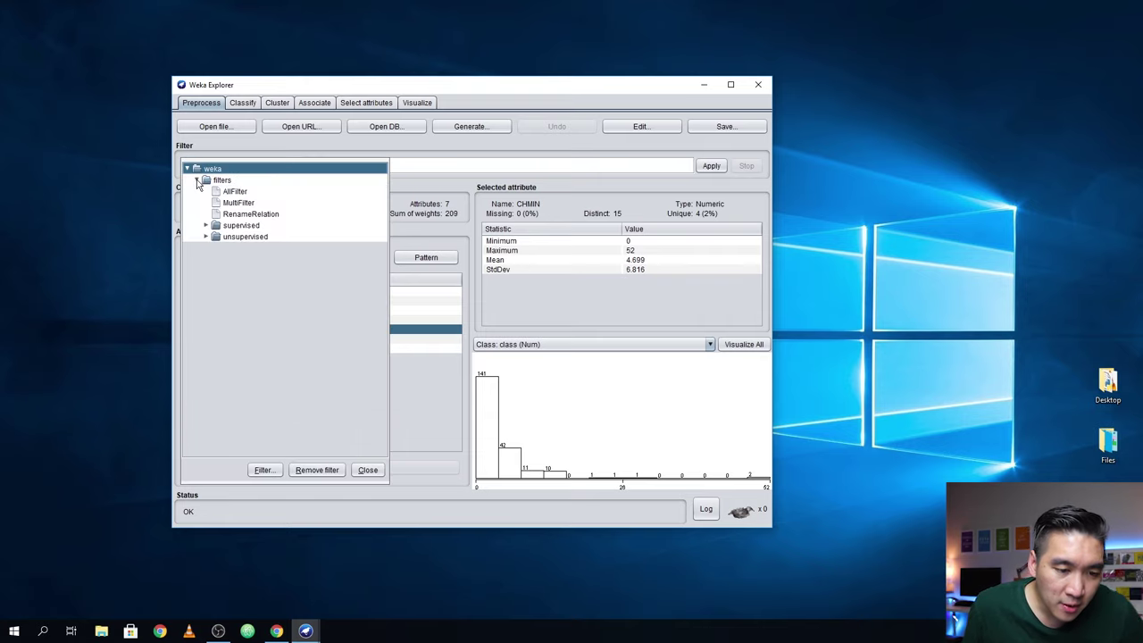
{"action": "left_click", "coordinate": [206, 237]}
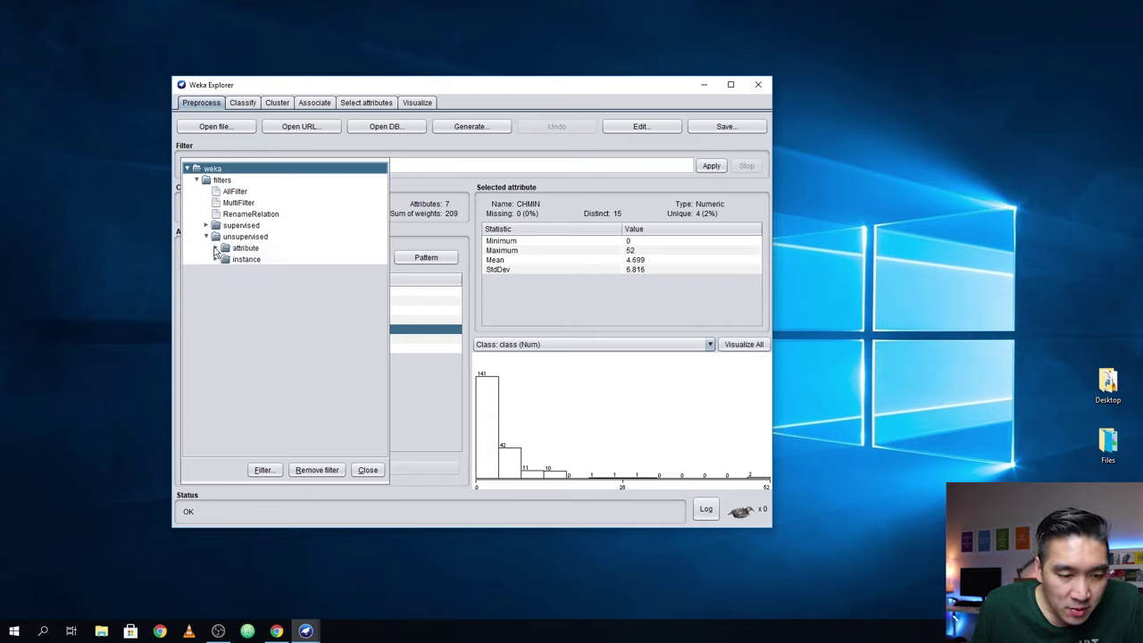
{"action": "left_click", "coordinate": [216, 248]}
{"action": "scroll", "coordinate": [308, 399], "scroll_direction": "down", "scroll_amount": 3}
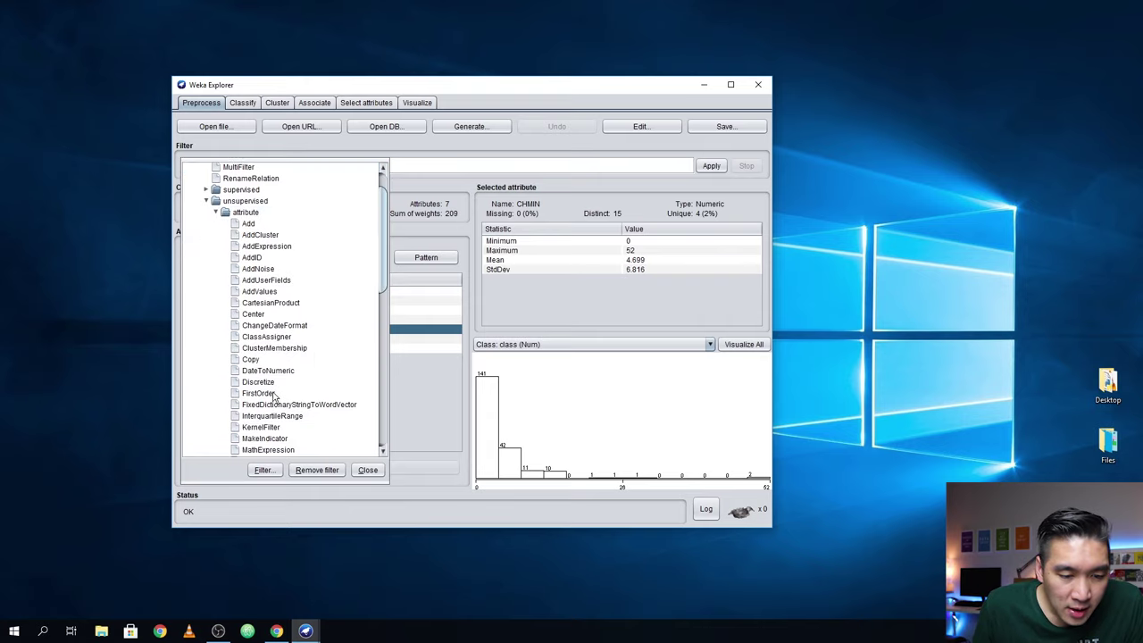
{"action": "scroll", "coordinate": [259, 434], "scroll_direction": "down", "scroll_amount": 1}
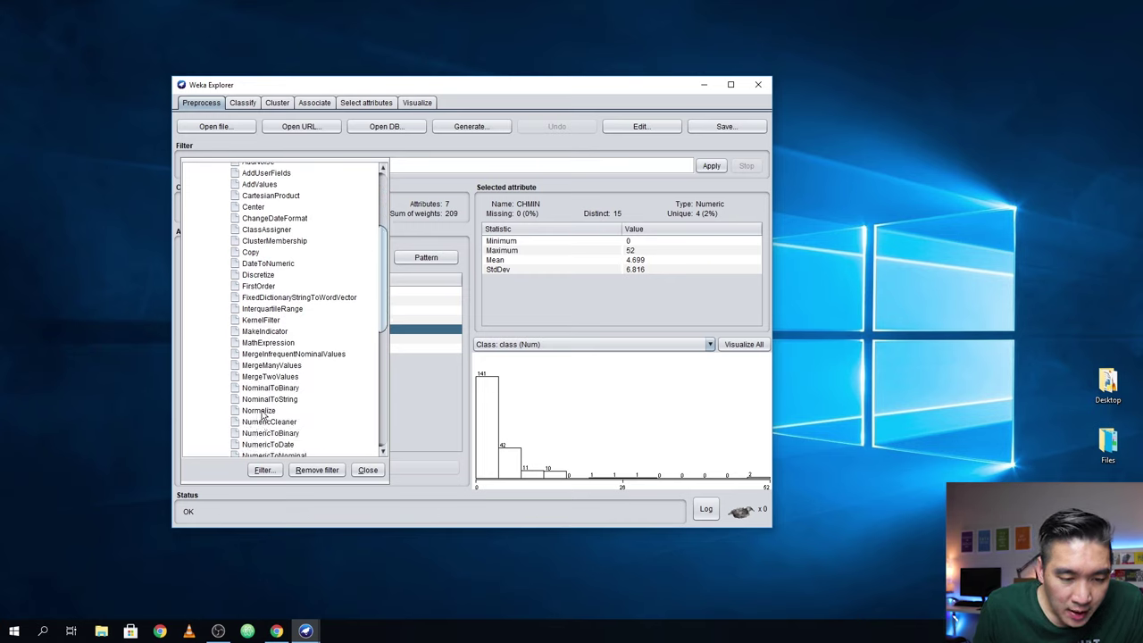
{"action": "left_click", "coordinate": [258, 412]}
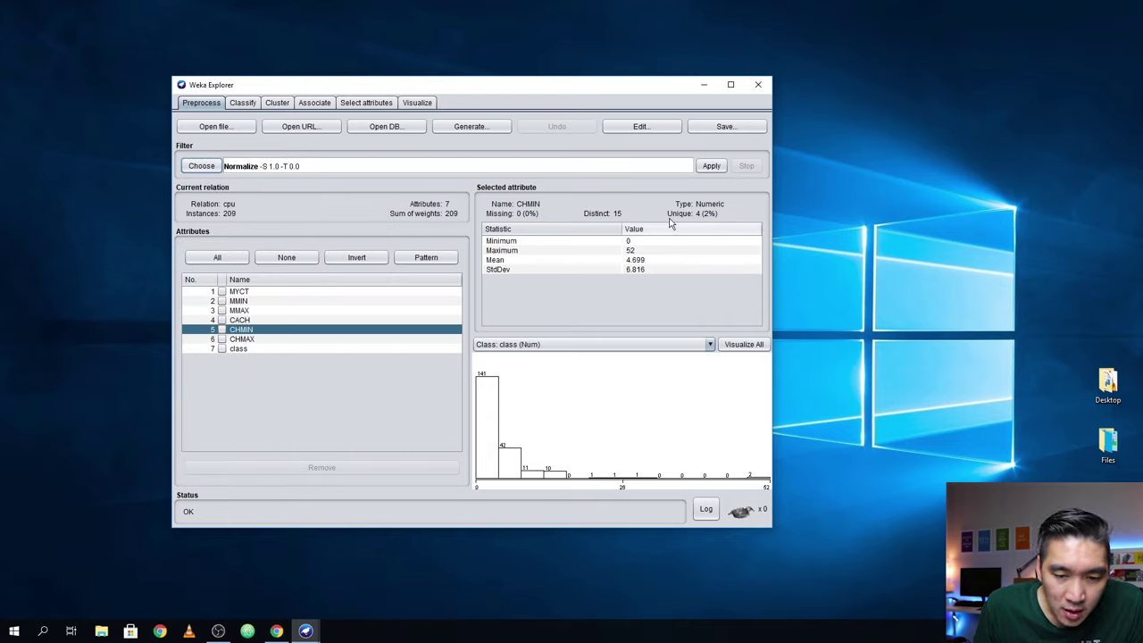
{"action": "left_click", "coordinate": [712, 166]}
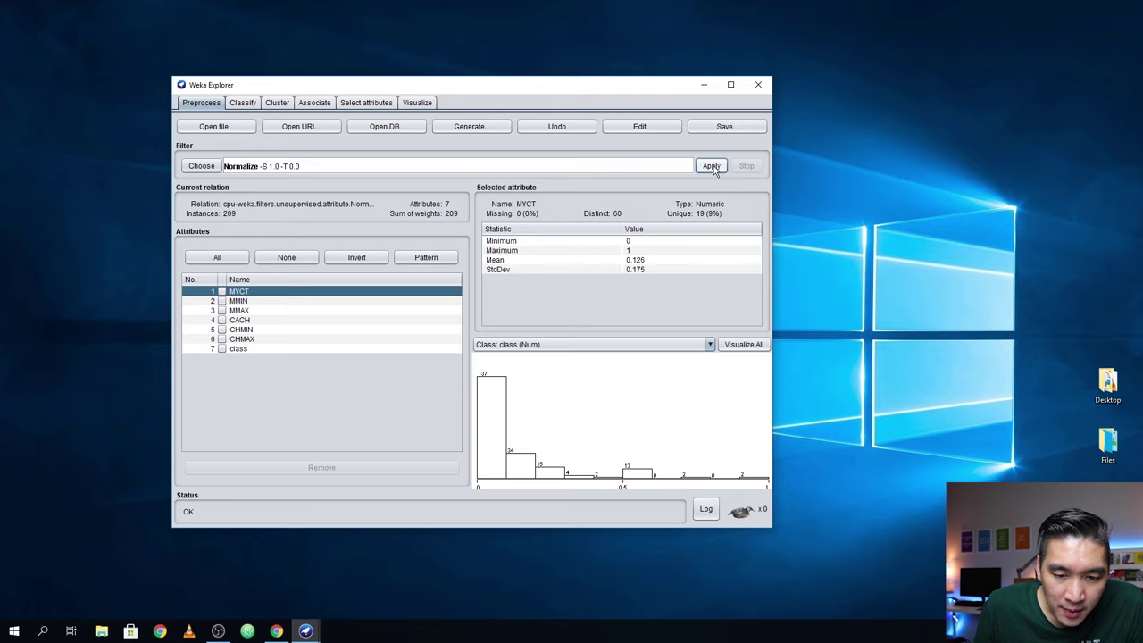
- Check the minimum and maximum of each normalized attribute from MMIN to CHMAX and back to MYCT
{"action": "left_click", "coordinate": [244, 303]}
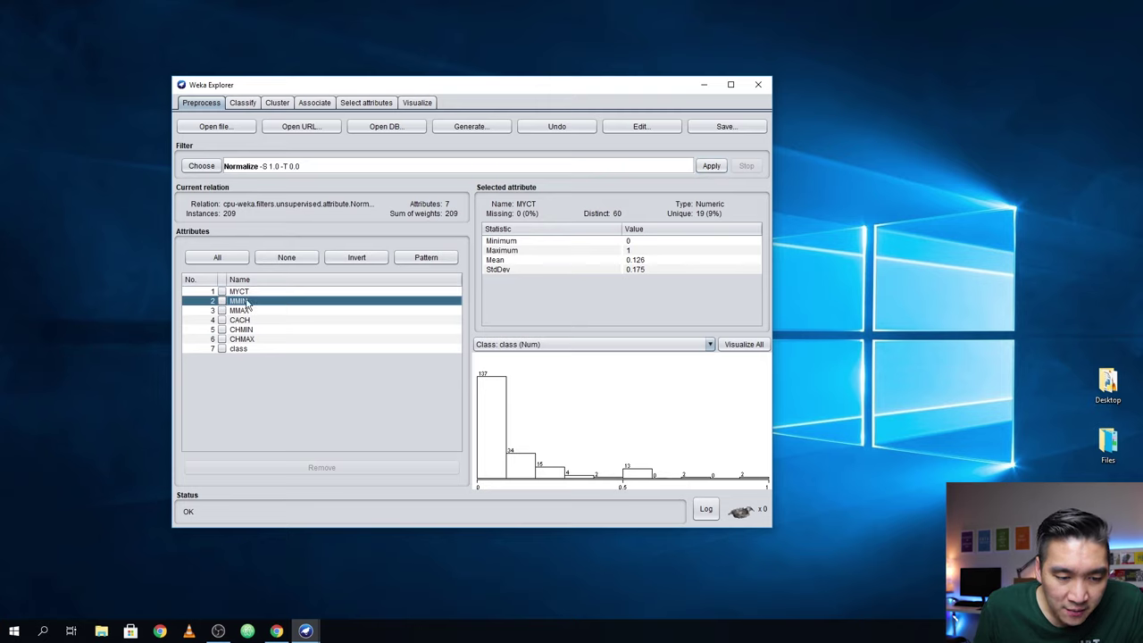
{"action": "left_click", "coordinate": [243, 312]}
{"action": "left_click", "coordinate": [247, 321]}
{"action": "left_click", "coordinate": [248, 341]}
{"action": "left_click", "coordinate": [243, 331]}
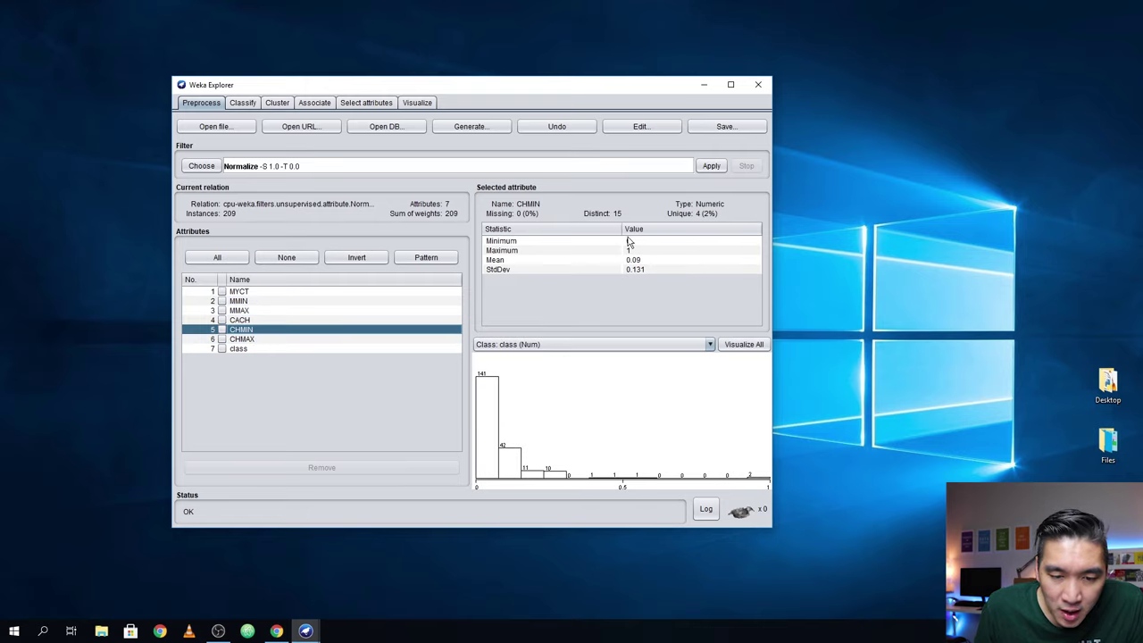
{"action": "left_click", "coordinate": [249, 339]}
{"action": "left_click", "coordinate": [249, 329]}
{"action": "left_click", "coordinate": [250, 320]}
{"action": "left_click", "coordinate": [250, 310]}
{"action": "left_click", "coordinate": [251, 301]}
{"action": "left_click", "coordinate": [252, 291]}
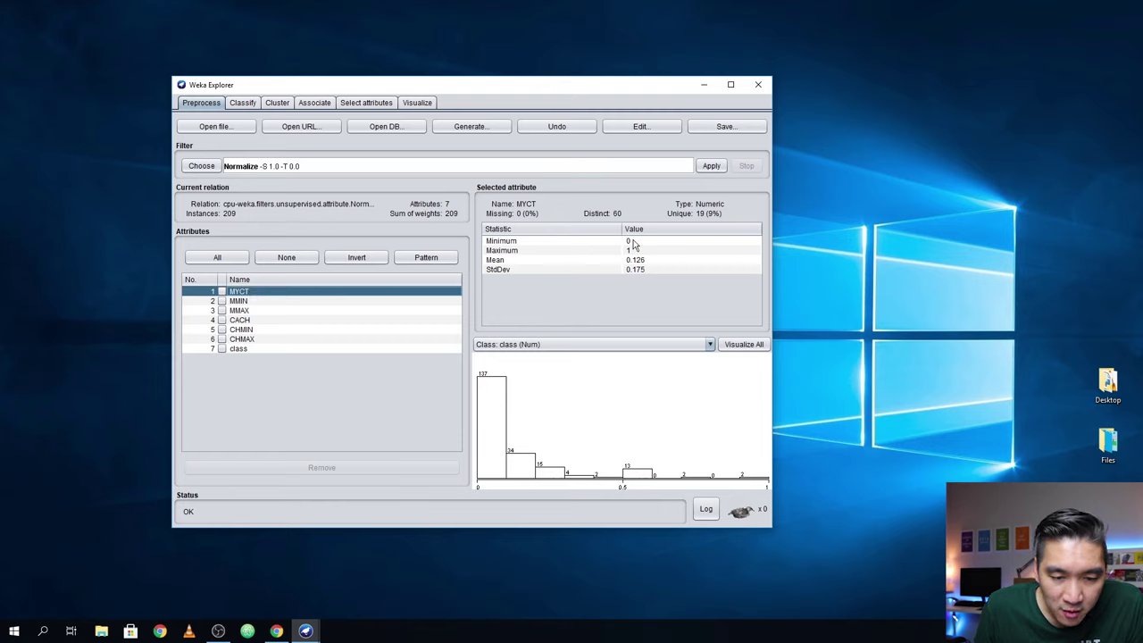
- Compare the class attribute's value range and histogram with those of the normalized input attributes, ending on MYCT
{"action": "left_click", "coordinate": [287, 350]}
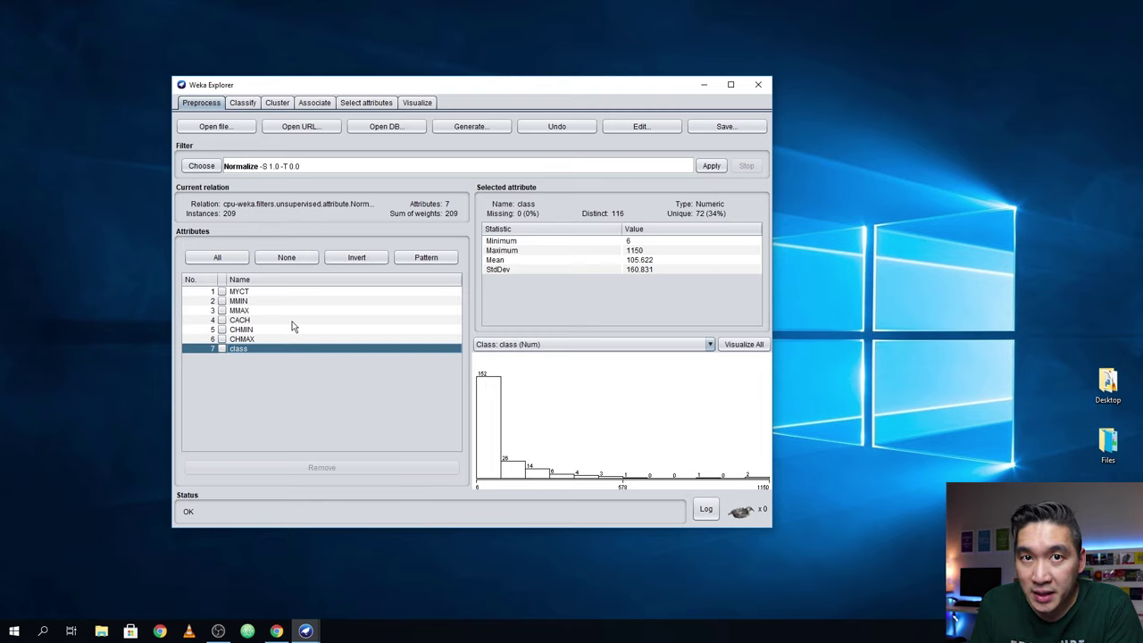
{"action": "left_click", "coordinate": [245, 301]}
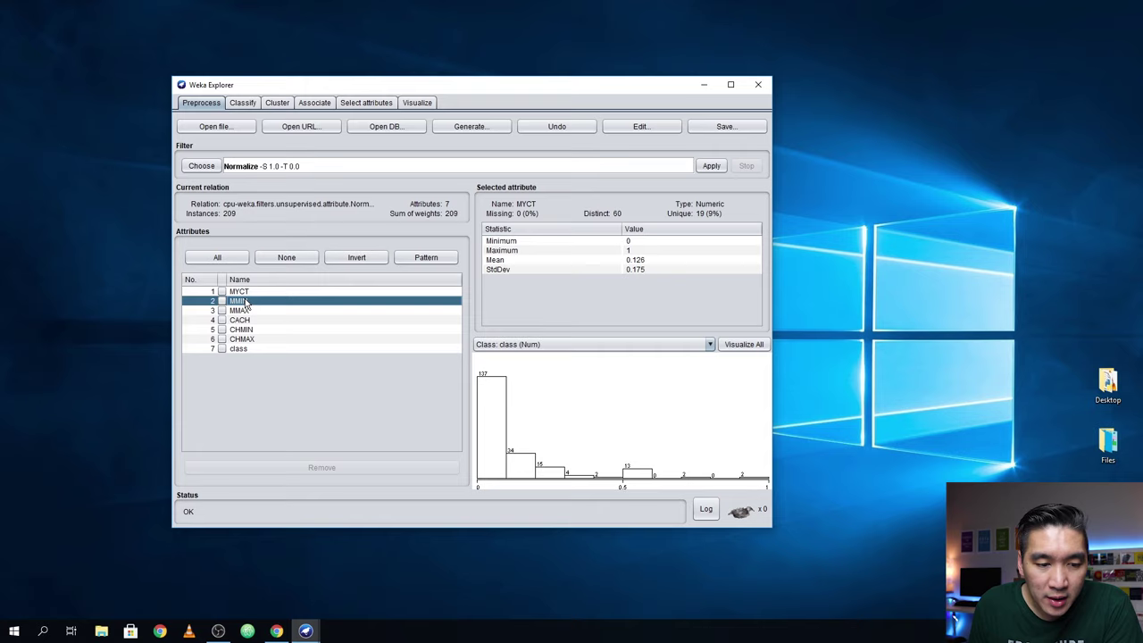
{"action": "left_click", "coordinate": [254, 312]}
{"action": "key", "text": "Down"}
{"action": "key", "text": "Down"}
{"action": "key", "text": "Down"}
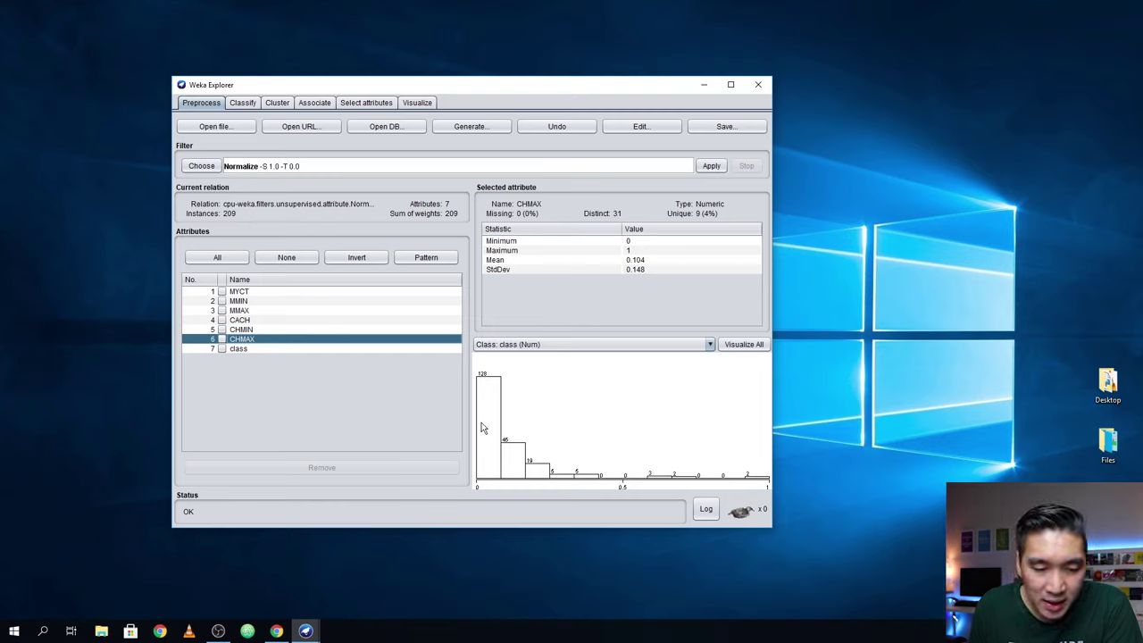
{"action": "left_click", "coordinate": [265, 330]}
{"action": "left_click", "coordinate": [239, 348]}
{"action": "left_click", "coordinate": [259, 339]}
{"action": "left_click", "coordinate": [256, 330]}
{"action": "left_click", "coordinate": [255, 310]}
{"action": "left_click", "coordinate": [255, 301]}
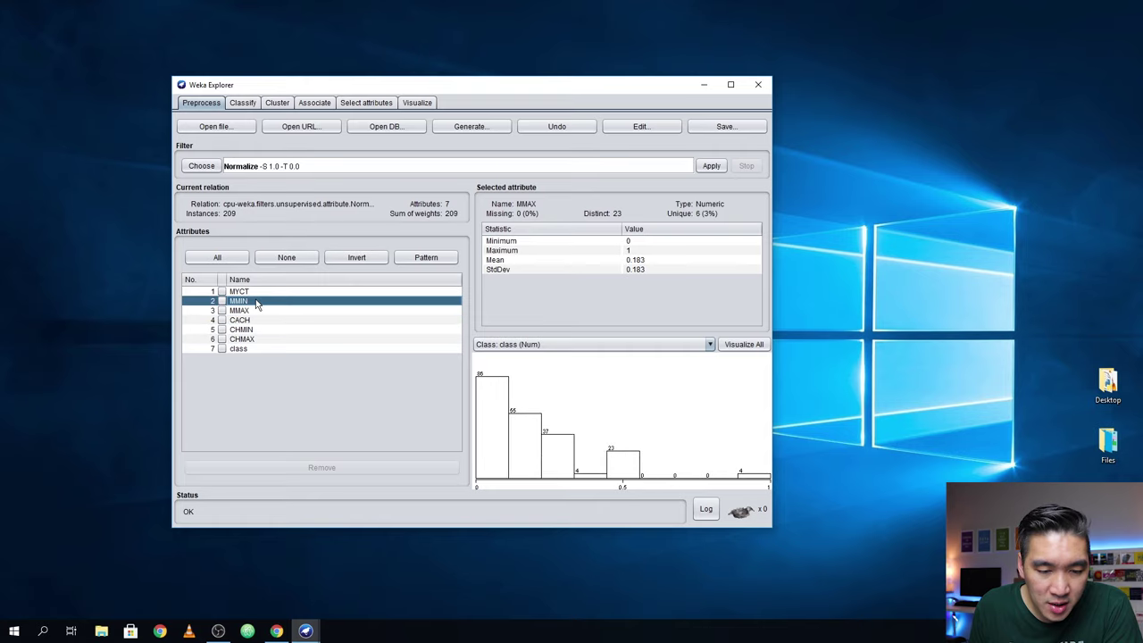
{"action": "left_click", "coordinate": [355, 292]}
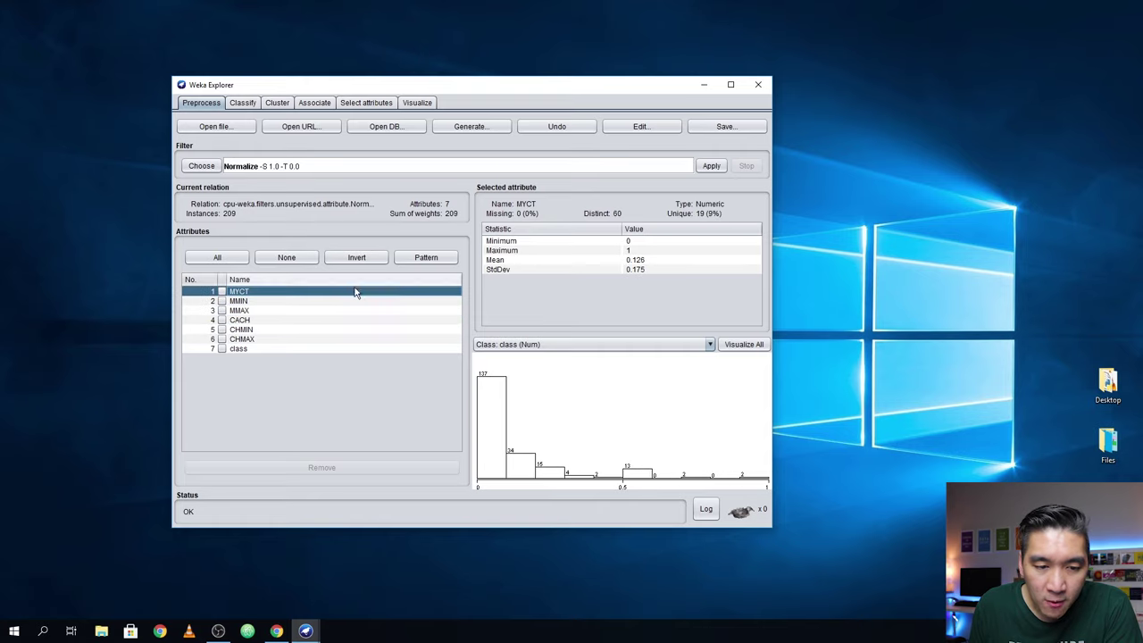
- Select LinearRegression from the functions group as the classifier for the normalized cpu dataset
{"action": "left_click", "coordinate": [244, 105]}
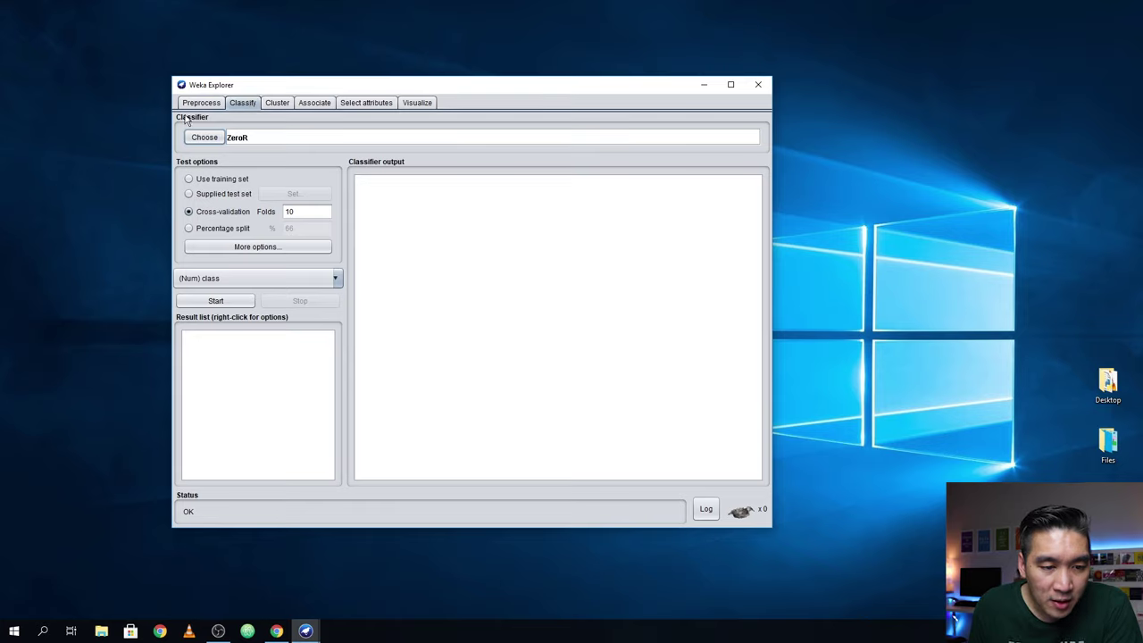
{"action": "left_click", "coordinate": [206, 138]}
{"action": "double_click", "coordinate": [234, 218]}
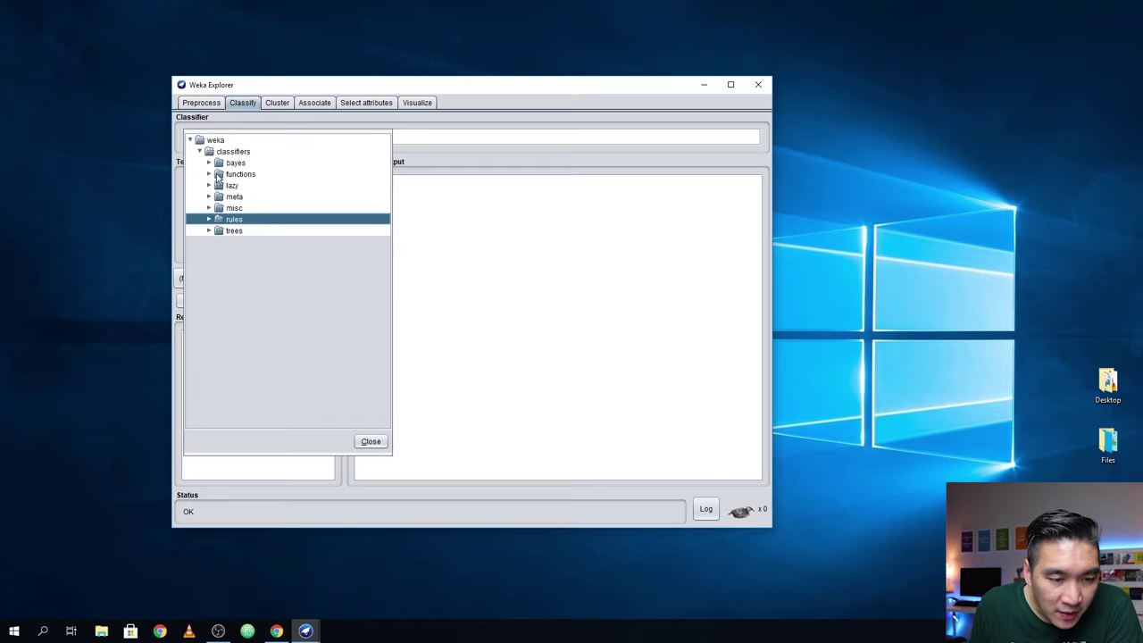
{"action": "left_click", "coordinate": [210, 174]}
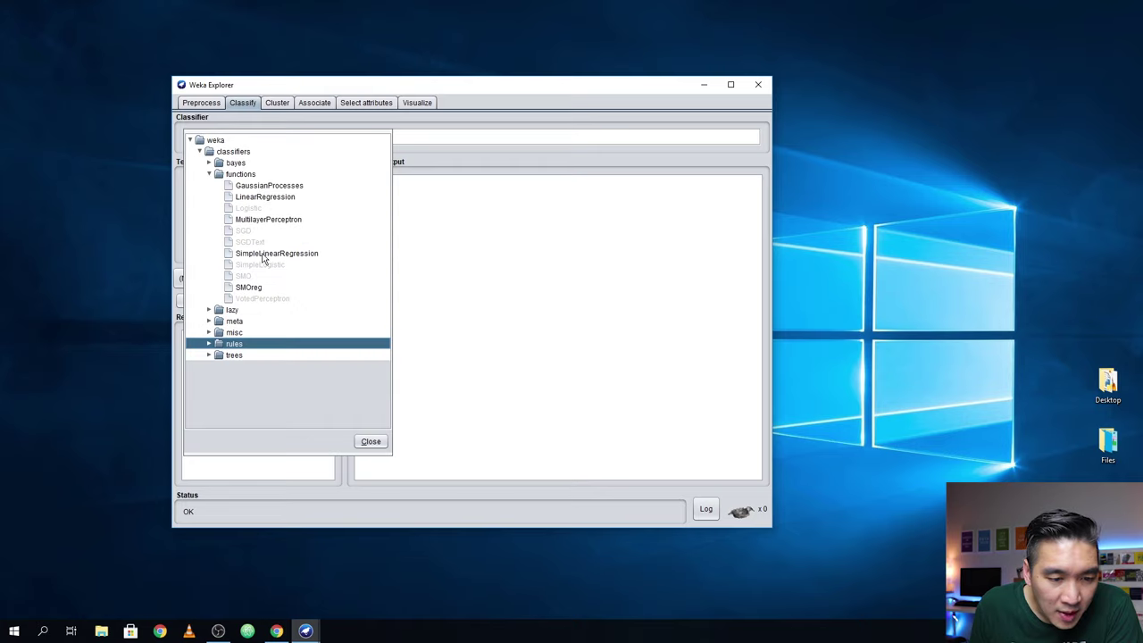
{"action": "left_click", "coordinate": [252, 197]}
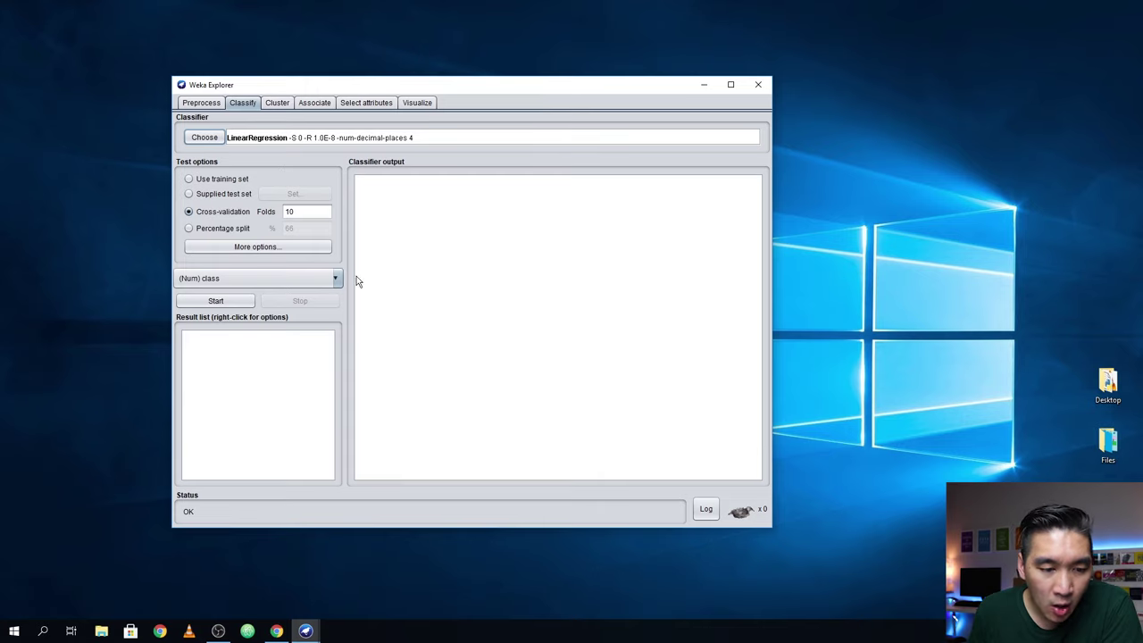
- Run the linear regression with 10-fold cross-validation and examine its correlation coefficient, error measures and model equation
{"action": "left_click", "coordinate": [234, 302]}
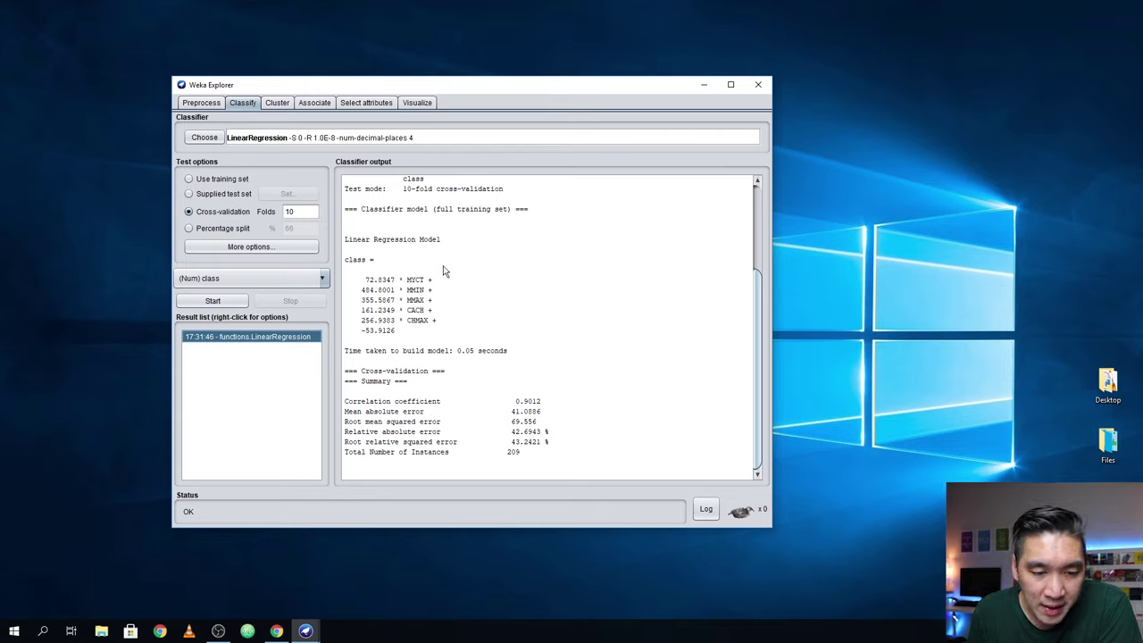
{"action": "left_click_drag", "start_coordinate": [350, 405], "coordinate": [549, 407]}
{"action": "left_click", "coordinate": [549, 408]}
{"action": "left_click_drag", "start_coordinate": [347, 425], "coordinate": [542, 431]}
{"action": "left_click", "coordinate": [571, 434]}
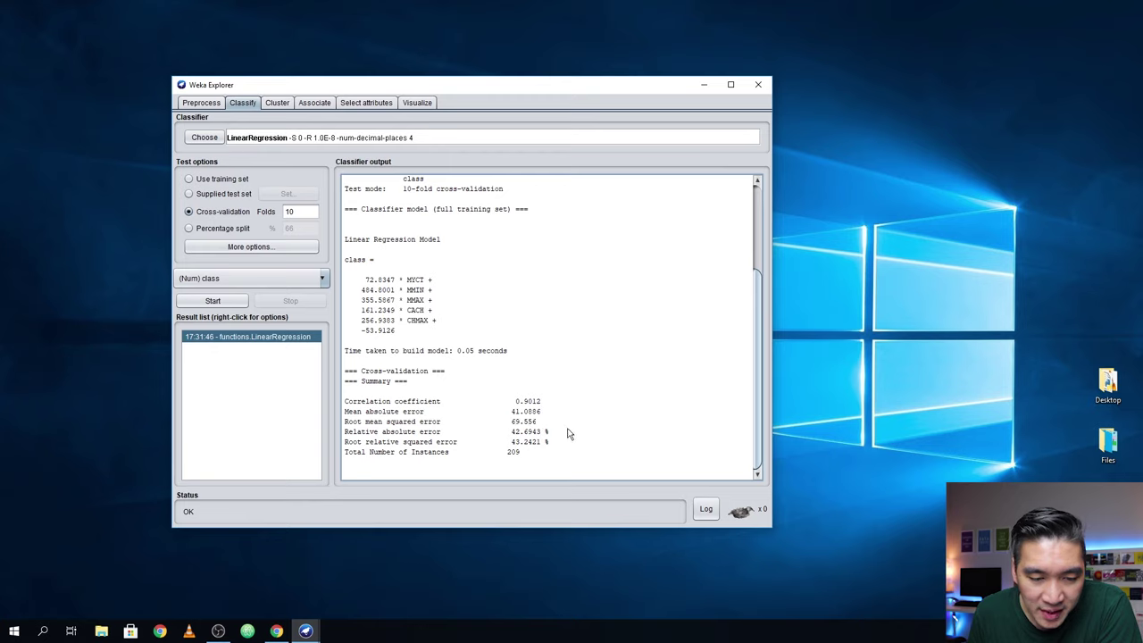
{"action": "left_click_drag", "start_coordinate": [347, 241], "coordinate": [438, 342]}
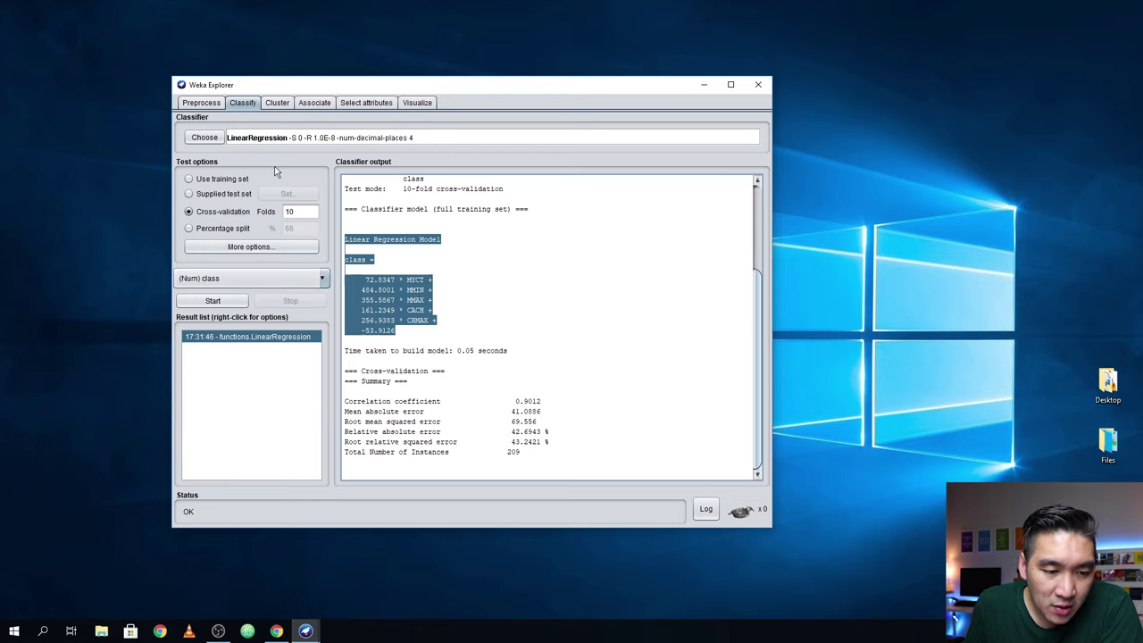
- Evaluate the linear regression on the training set and again with an 80% percentage split, highlighting the split run's correlation coefficient
{"action": "left_click", "coordinate": [199, 181]}
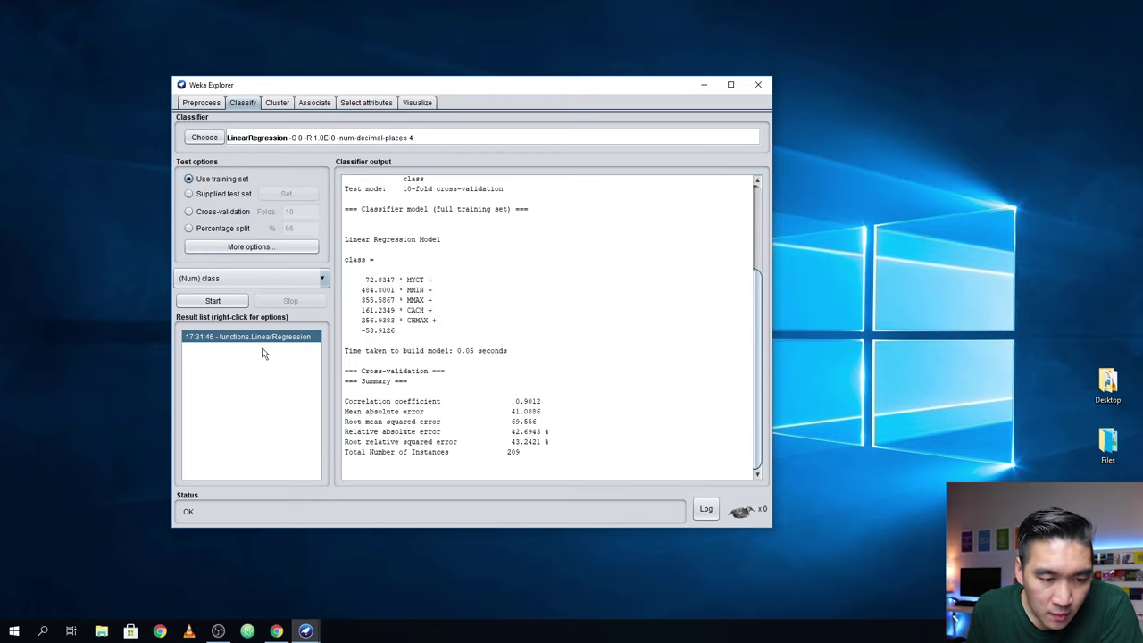
{"action": "left_click", "coordinate": [215, 300]}
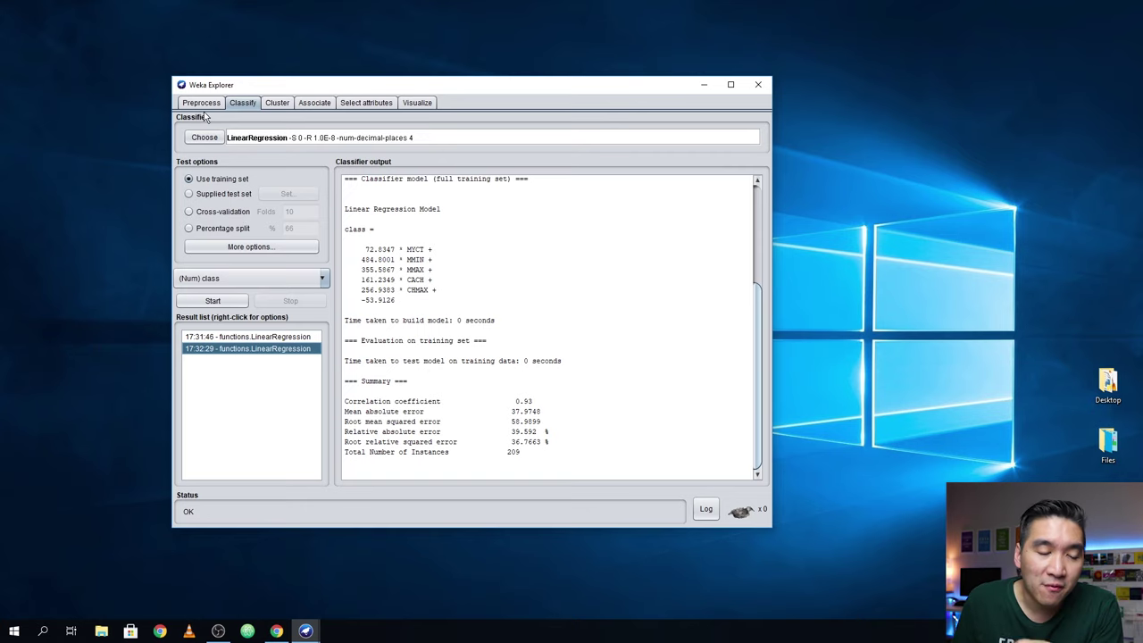
{"action": "left_click", "coordinate": [191, 231]}
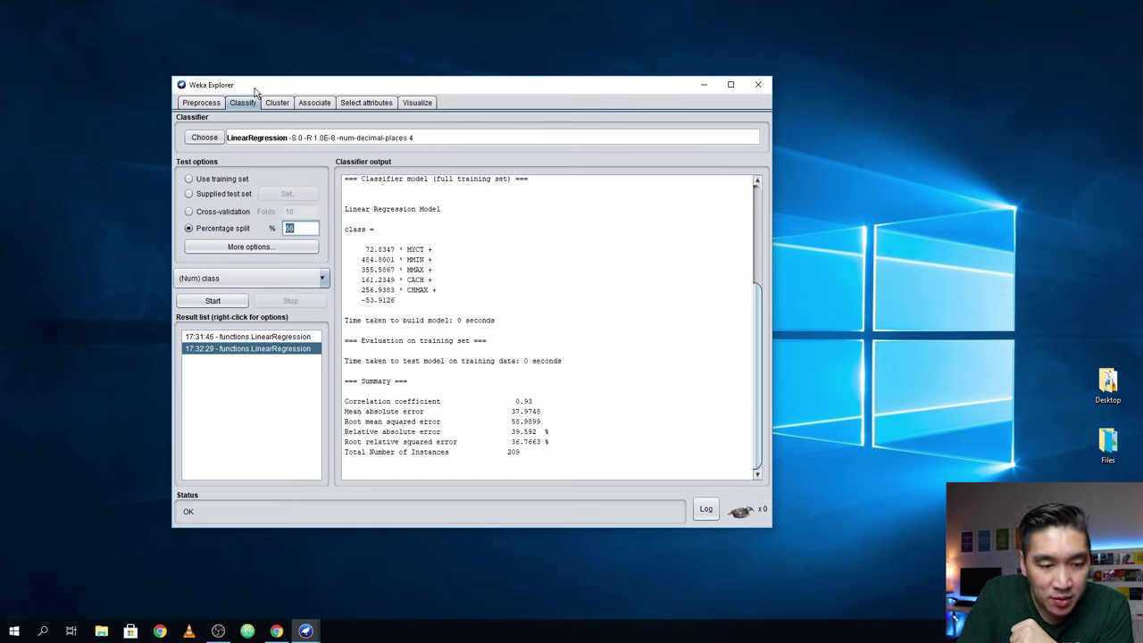
{"action": "type", "text": "80"}
{"action": "left_click", "coordinate": [212, 300]}
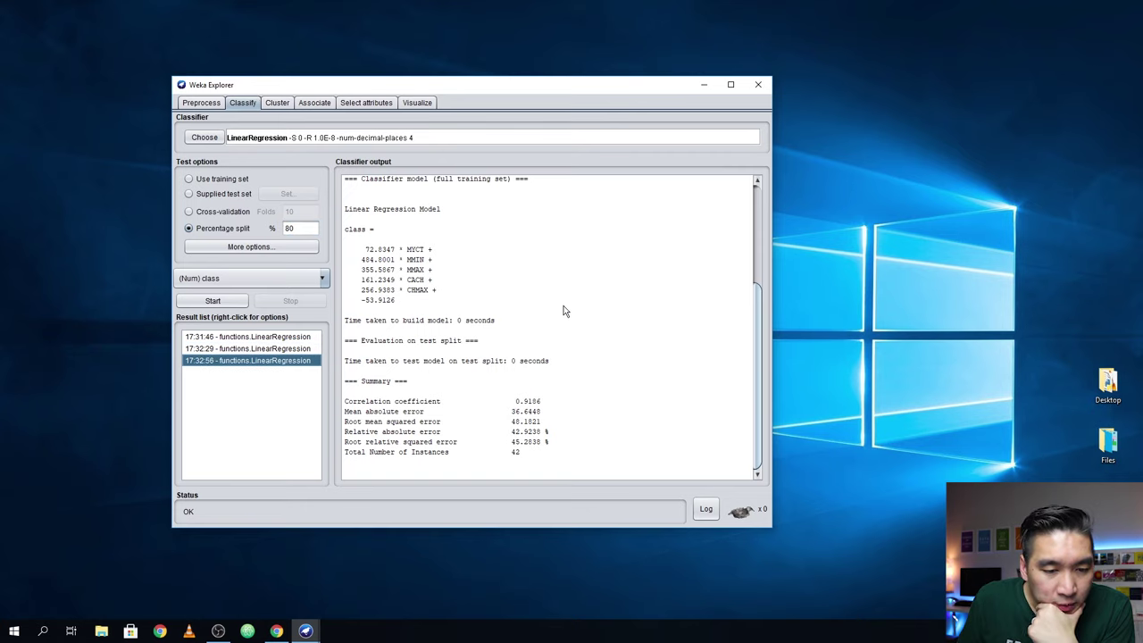
{"action": "left_click_drag", "start_coordinate": [516, 401], "coordinate": [542, 403]}
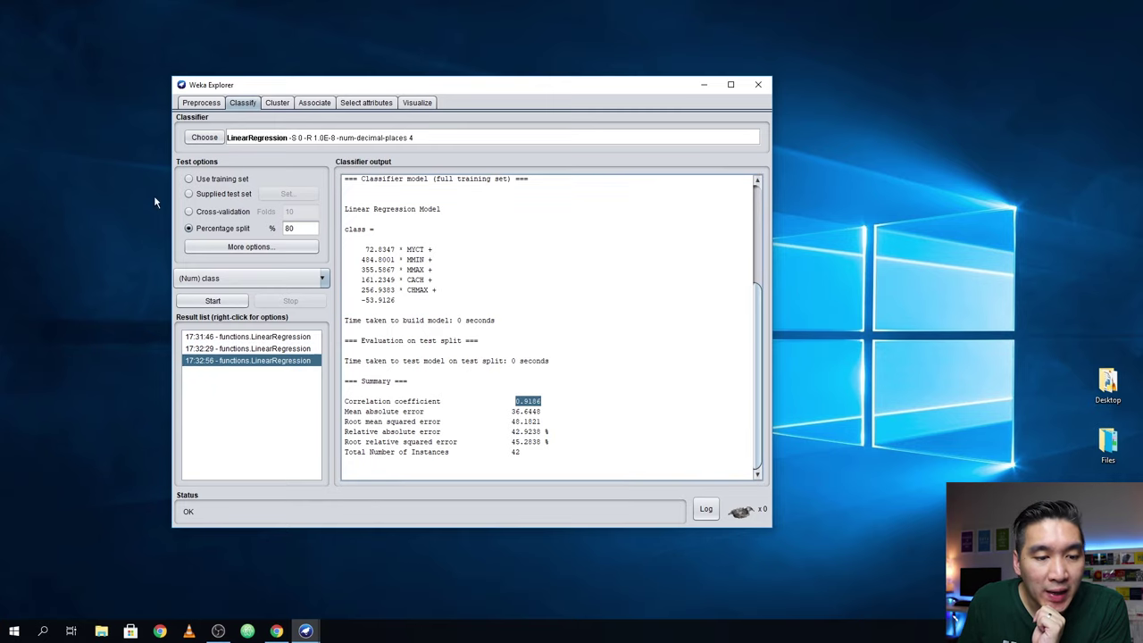
- Review the 80% split run's output, highlighting the "remainder test" part of its test mode and rechecking the model and summary
{"action": "scroll", "coordinate": [613, 382], "scroll_direction": "up", "scroll_amount": 3}
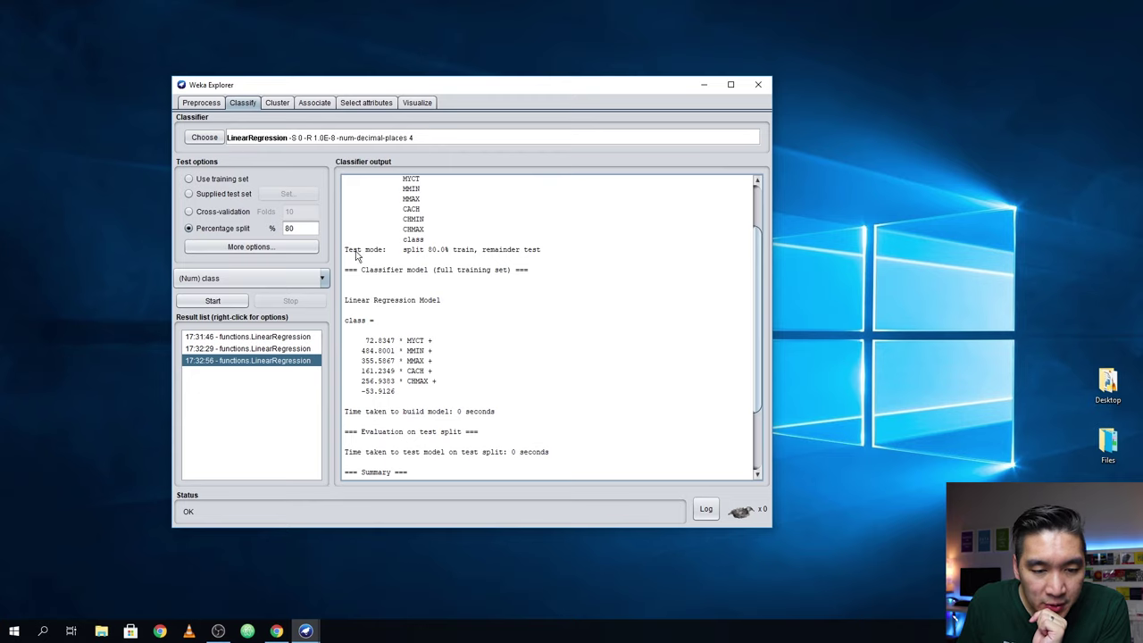
{"action": "left_click_drag", "start_coordinate": [344, 251], "coordinate": [546, 257]}
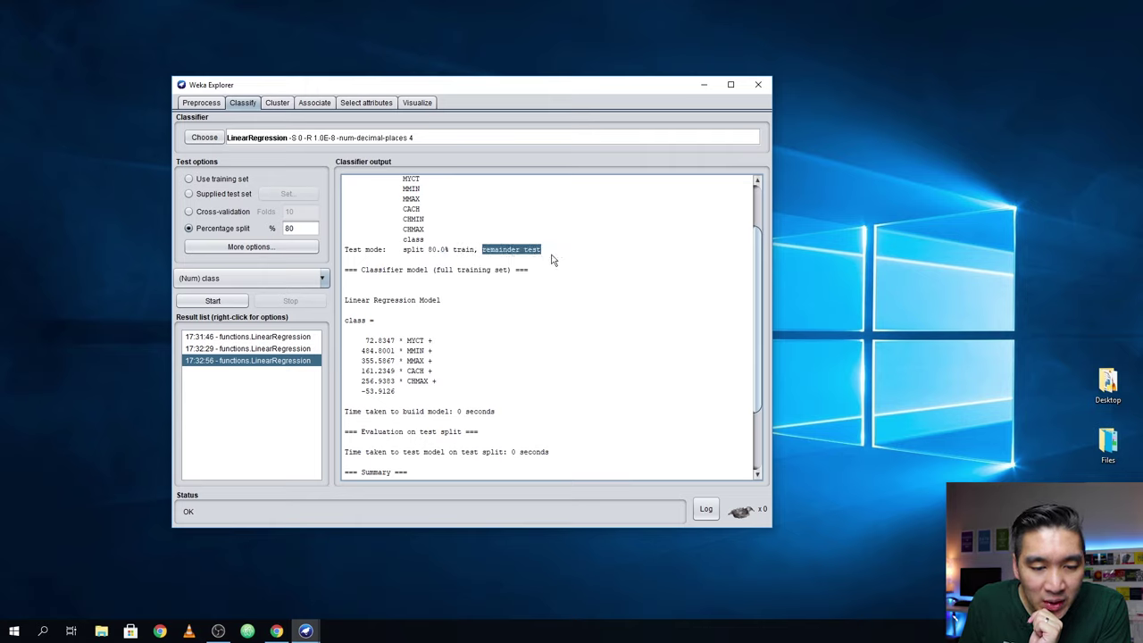
{"action": "scroll", "coordinate": [514, 273], "scroll_direction": "up", "scroll_amount": 1}
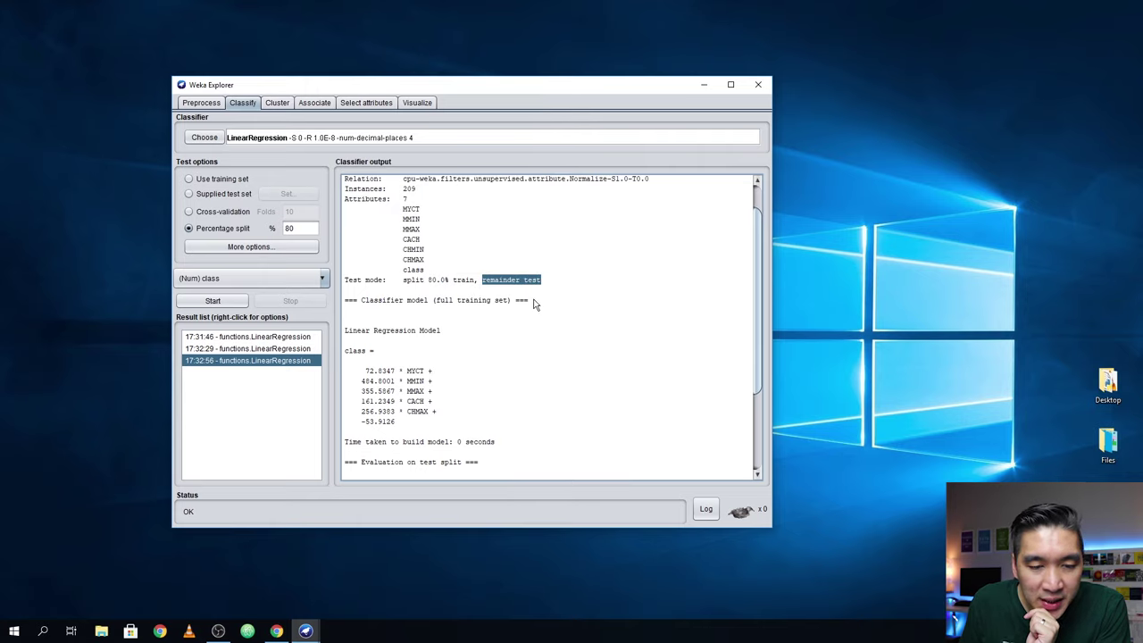
{"action": "scroll", "coordinate": [534, 302], "scroll_direction": "up", "scroll_amount": 1}
{"action": "scroll", "coordinate": [539, 327], "scroll_direction": "down", "scroll_amount": 4}
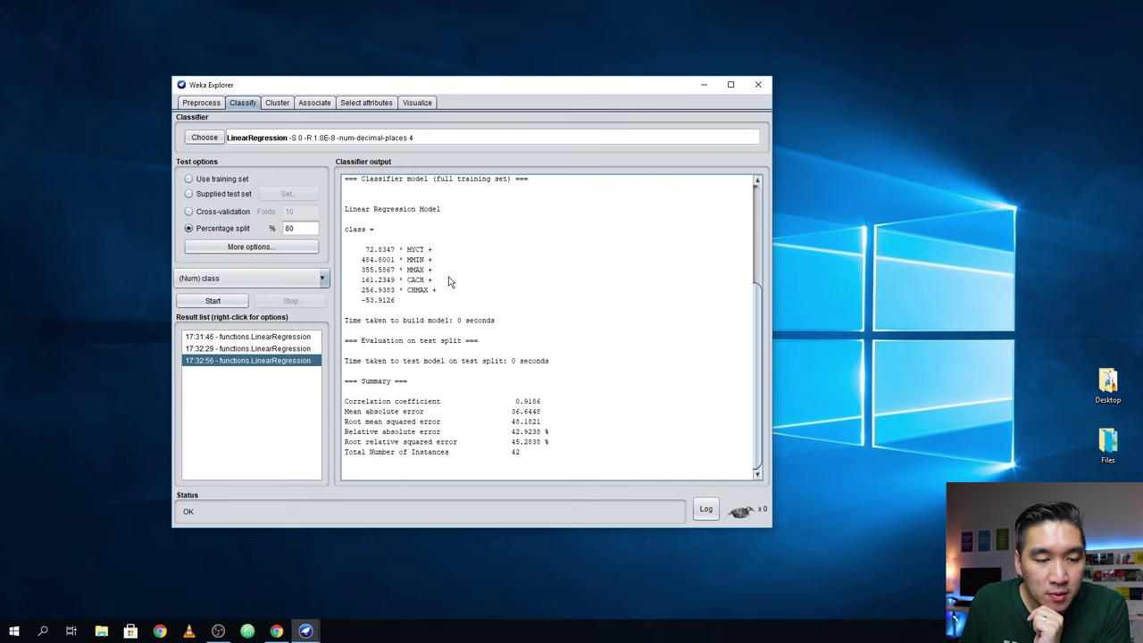
- Choose MultilayerPerceptron from the functions group as the classifier and evaluate it with the 80% percentage split
{"action": "left_click", "coordinate": [205, 139]}
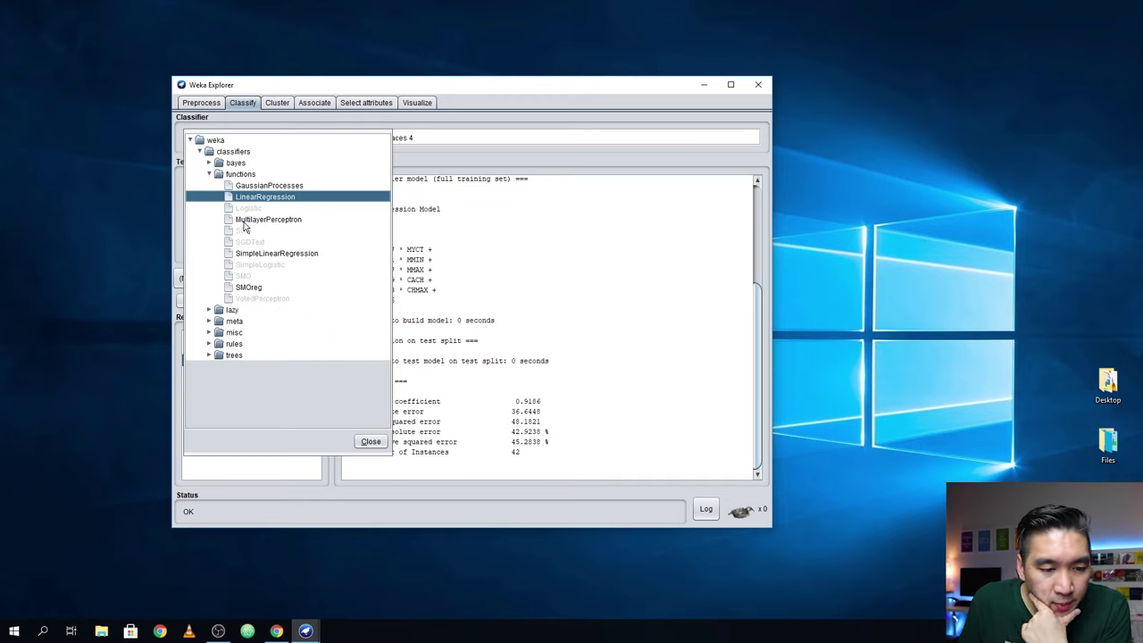
{"action": "mouse_move", "coordinate": [277, 227]}
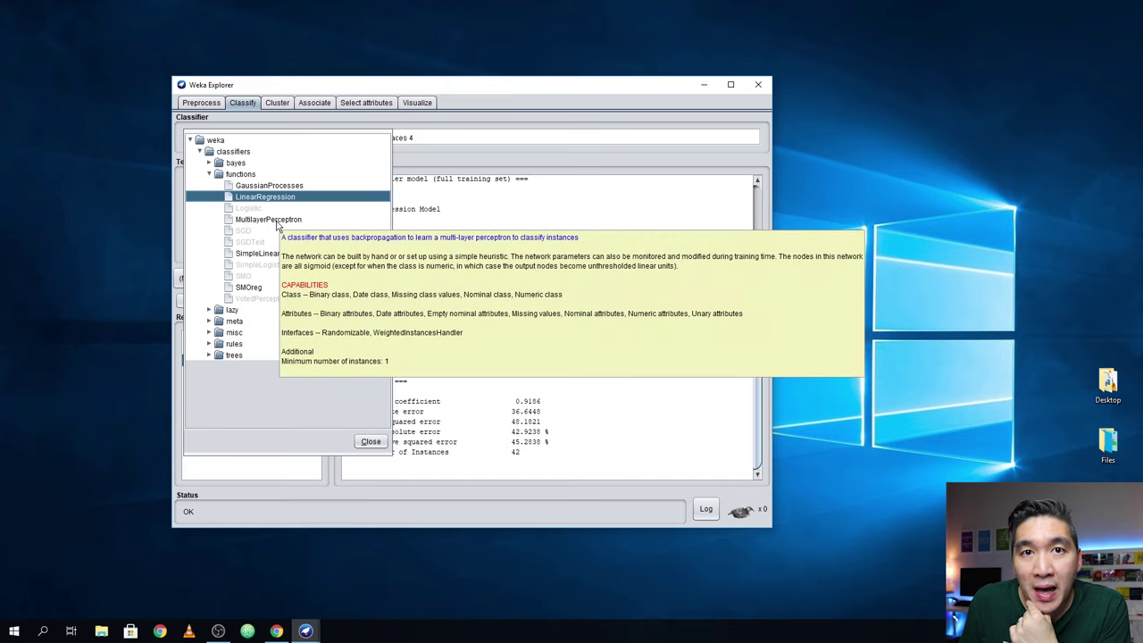
{"action": "left_click", "coordinate": [263, 221]}
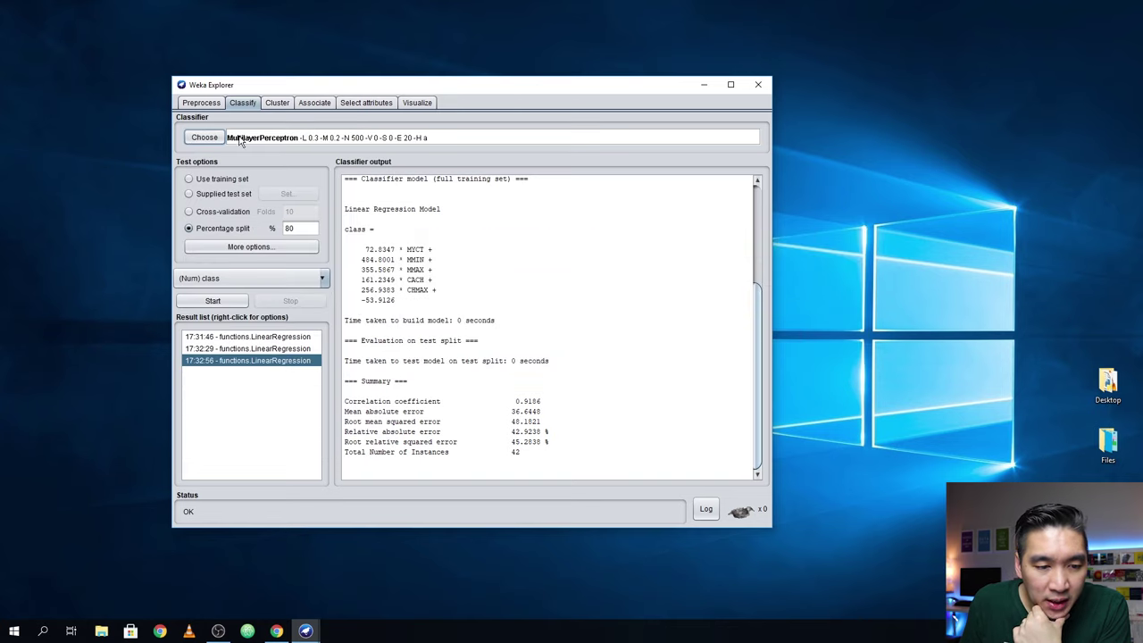
{"action": "left_click", "coordinate": [214, 302]}
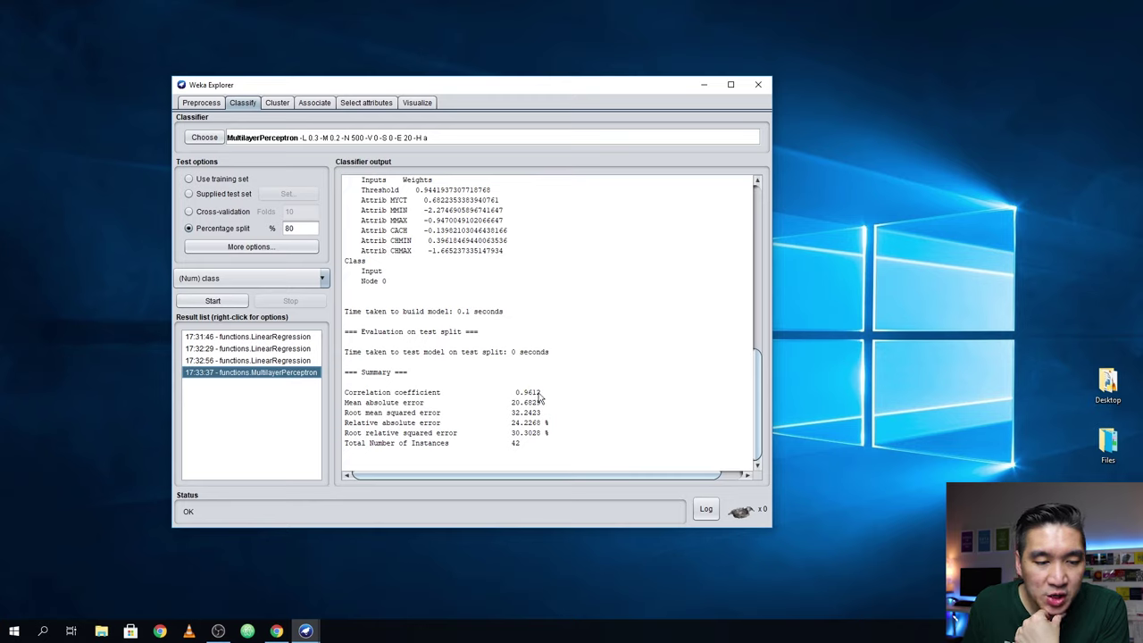
- Switch the classifier to SMOreg from the functions group and evaluate it with the same 80% split
{"action": "left_click", "coordinate": [204, 138]}
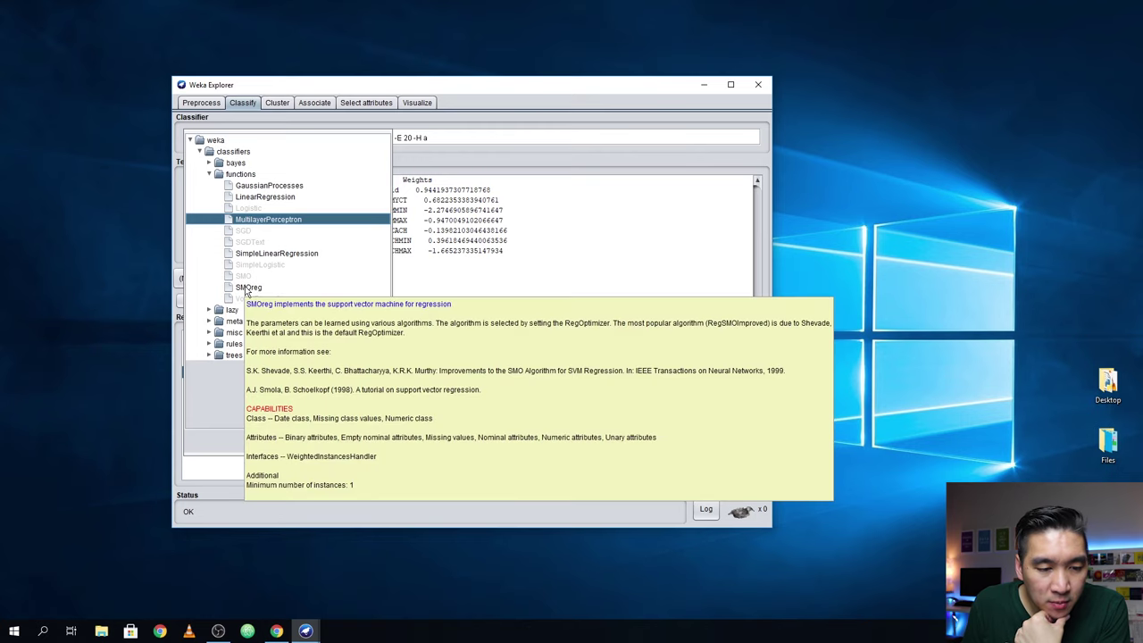
{"action": "left_click", "coordinate": [247, 287]}
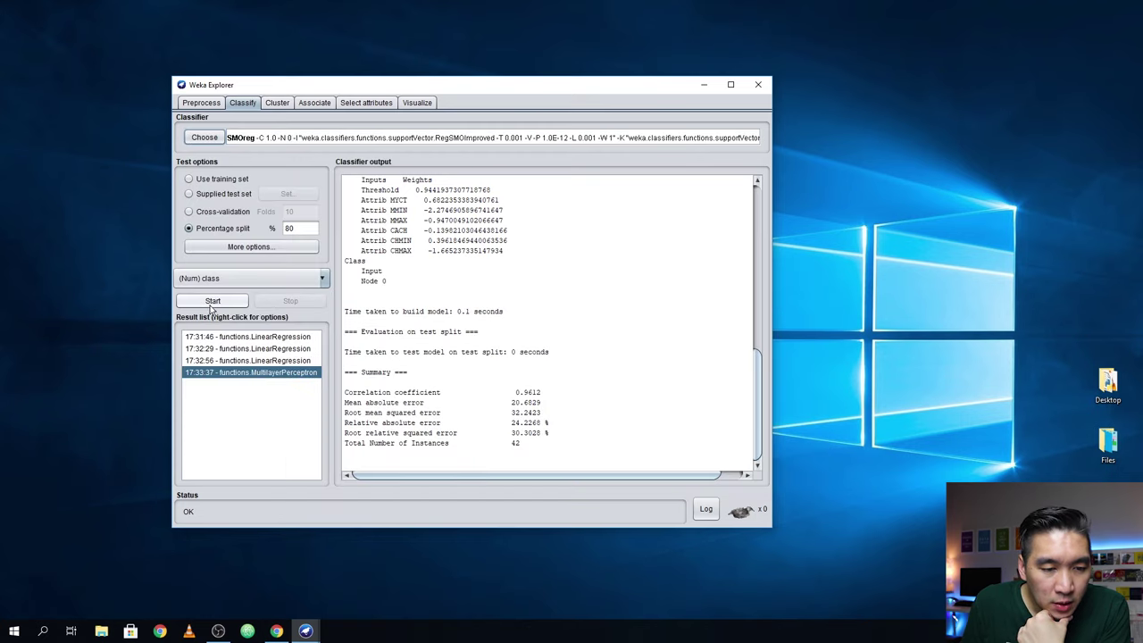
{"action": "left_click", "coordinate": [211, 303]}
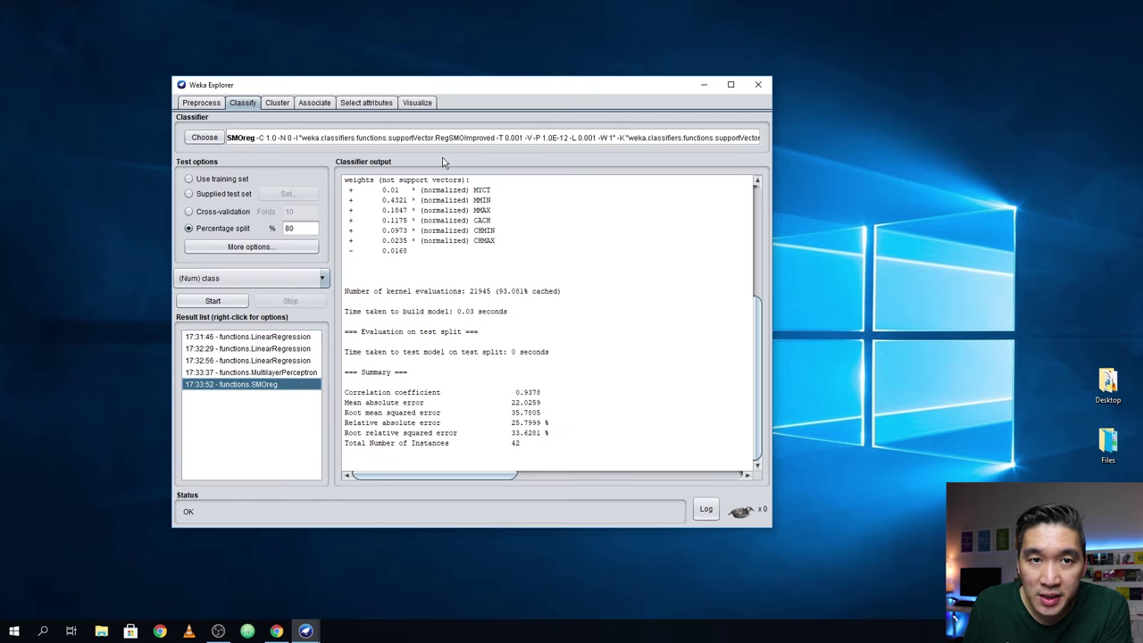
- Choose RandomForest from the trees group as the classifier and evaluate it with the same 80% split
{"action": "left_click", "coordinate": [207, 138]}
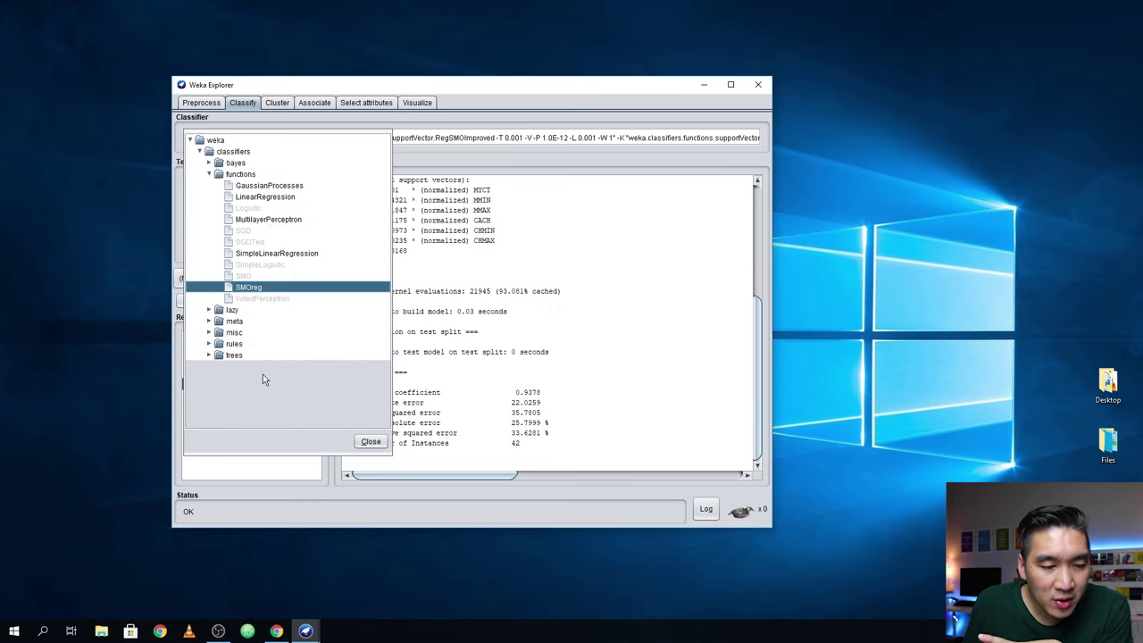
{"action": "left_click", "coordinate": [208, 356]}
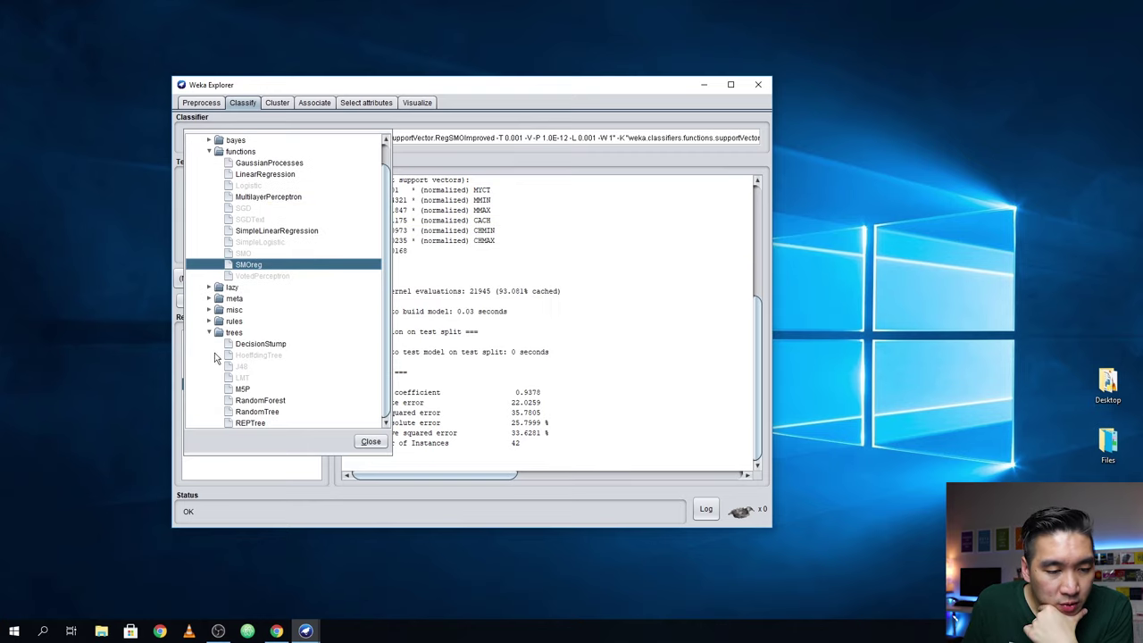
{"action": "left_click", "coordinate": [259, 401]}
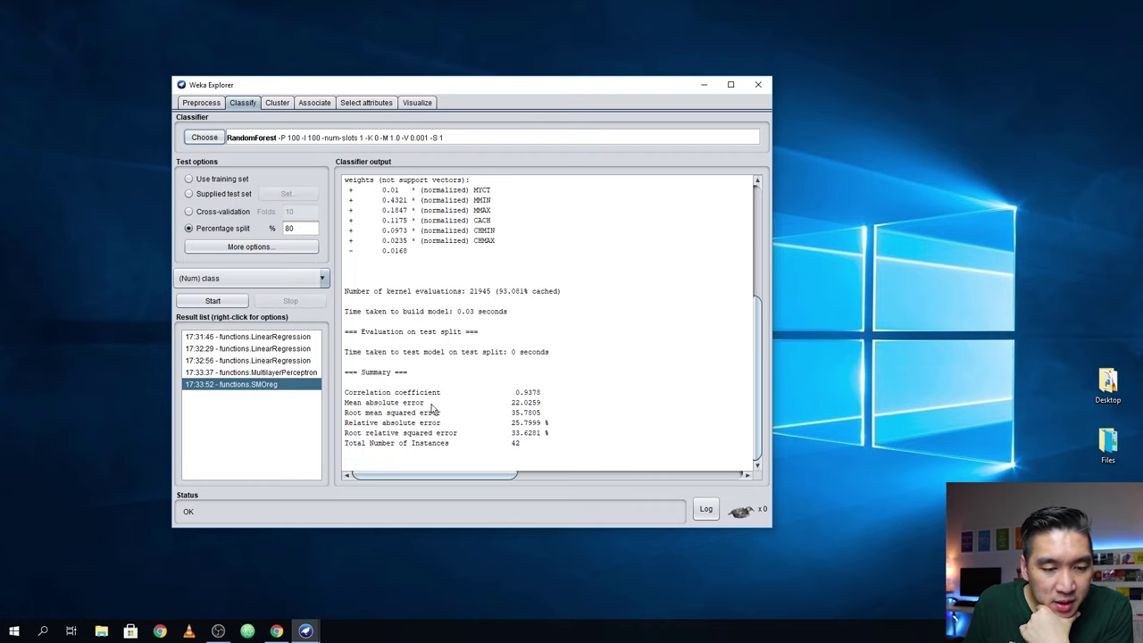
{"action": "left_click", "coordinate": [215, 301]}
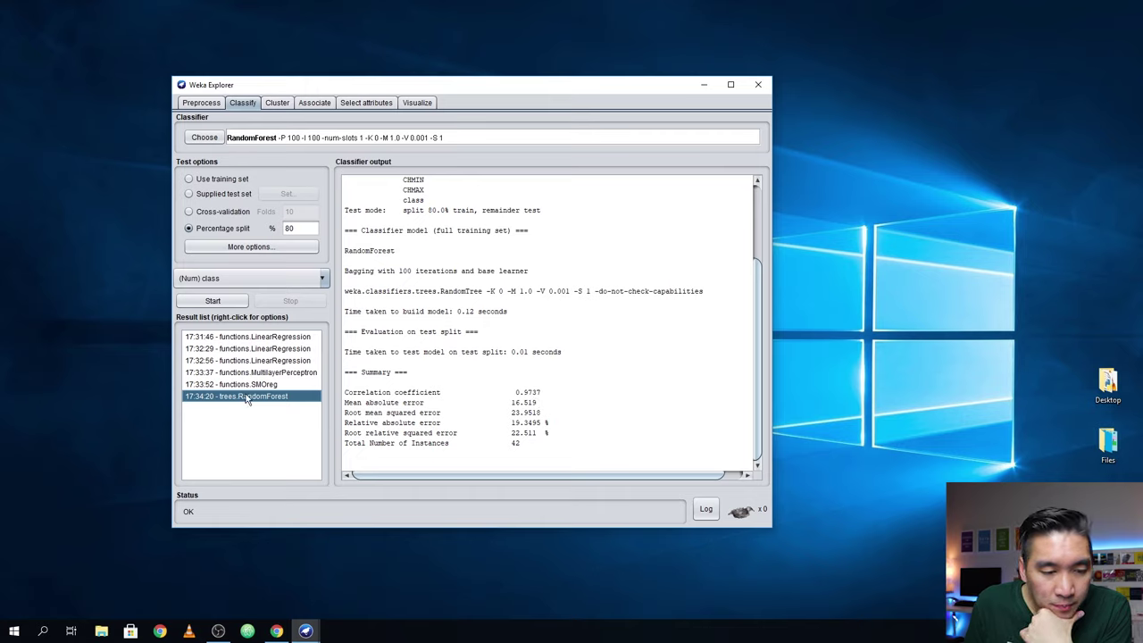
- Choose M5Rules from the rules group, evaluate it with the 80% split, and review its generated rules and error summary
{"action": "left_click", "coordinate": [211, 138]}
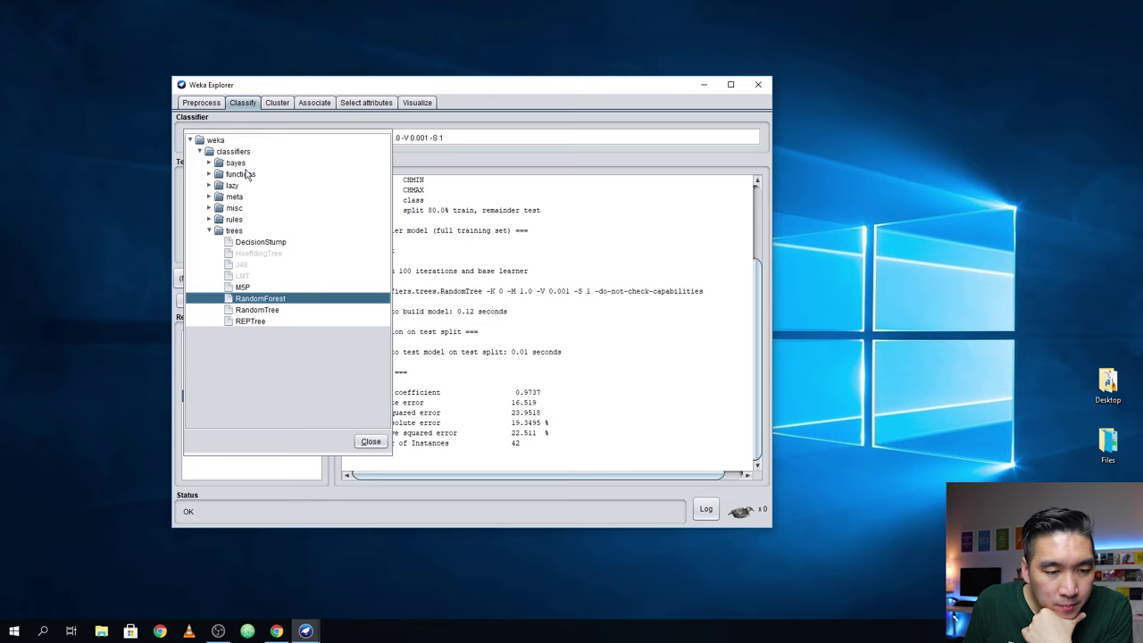
{"action": "key", "text": "Escape"}
{"action": "left_click", "coordinate": [205, 137]}
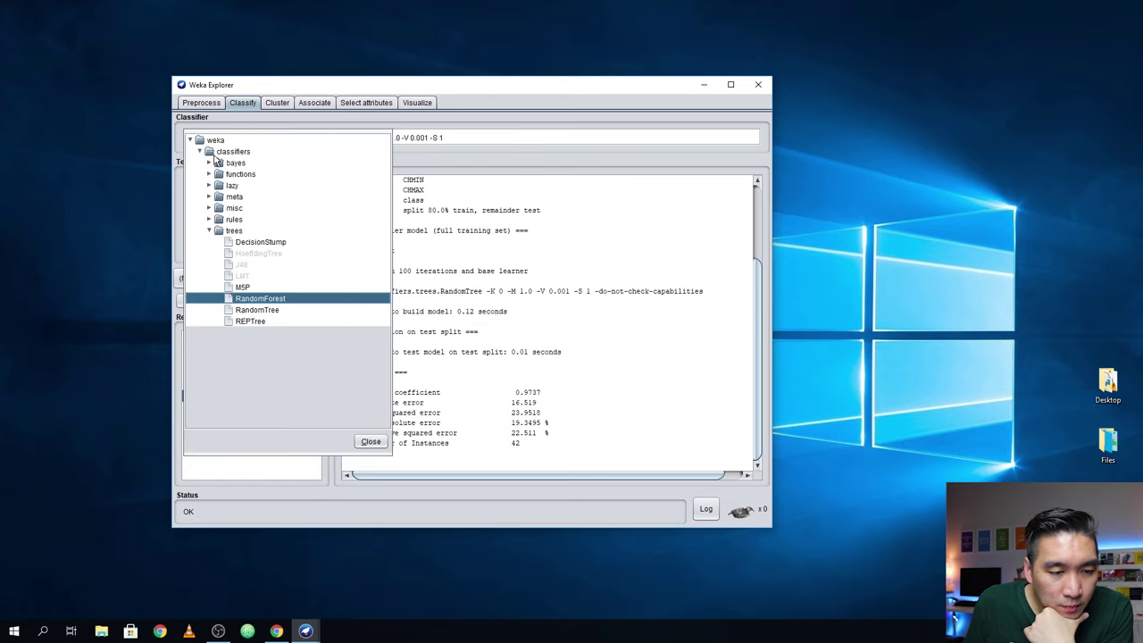
{"action": "left_click", "coordinate": [209, 163]}
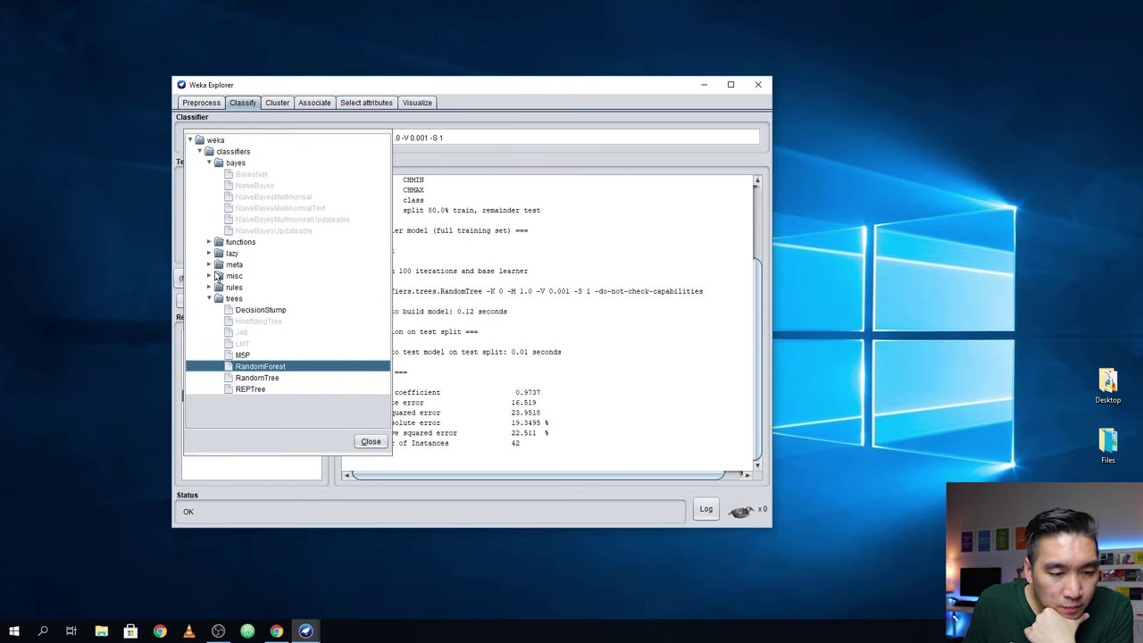
{"action": "left_click", "coordinate": [209, 265]}
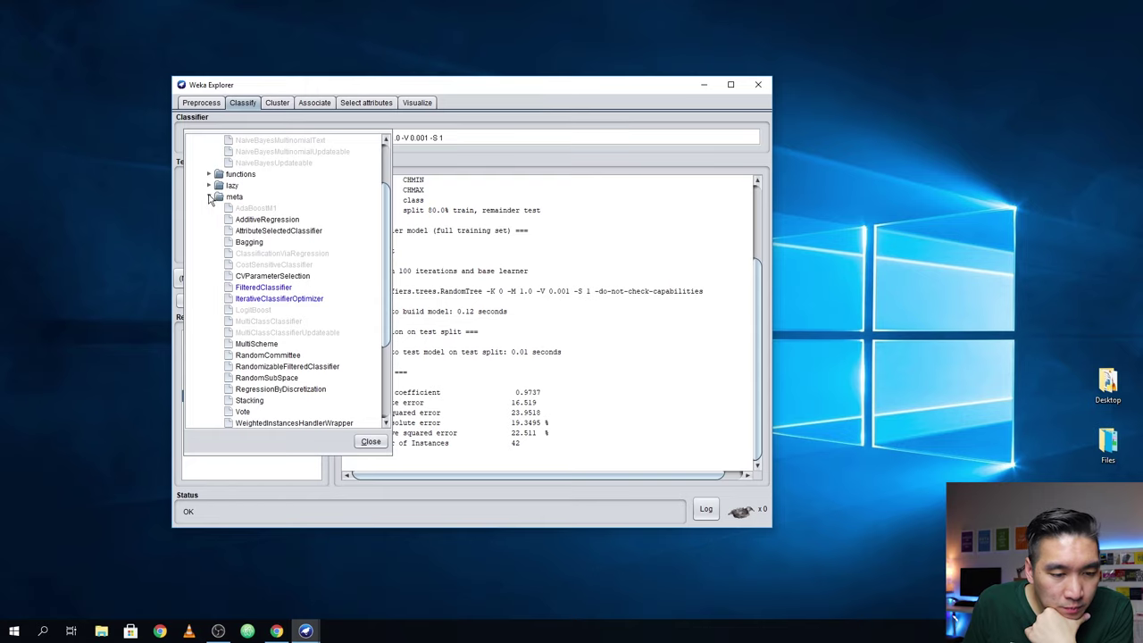
{"action": "left_click", "coordinate": [209, 198]}
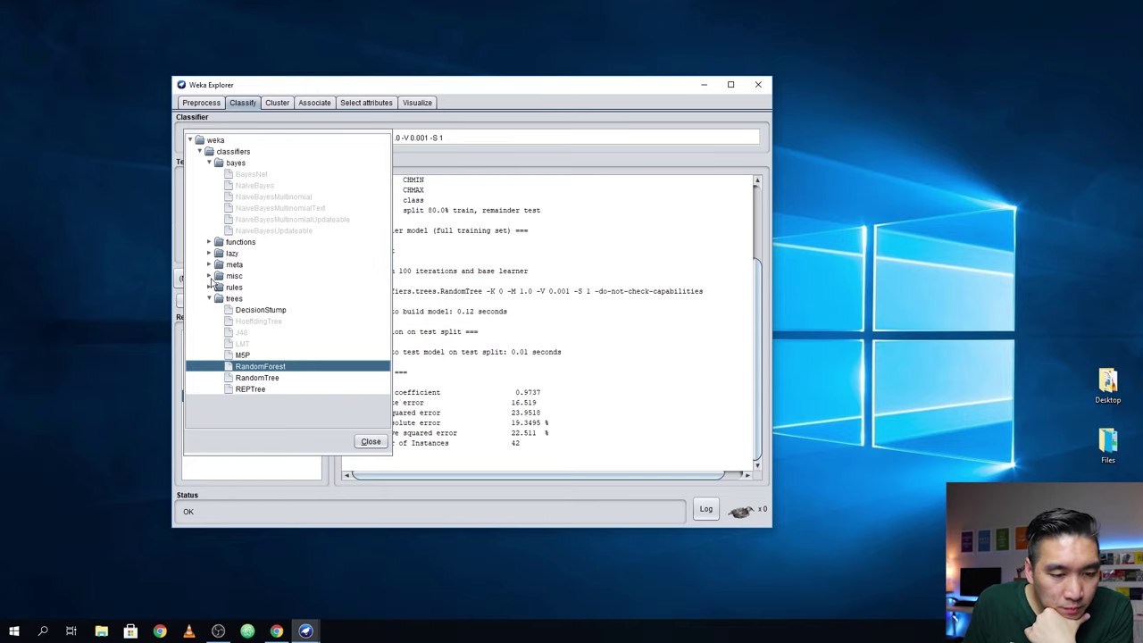
{"action": "left_click", "coordinate": [209, 287]}
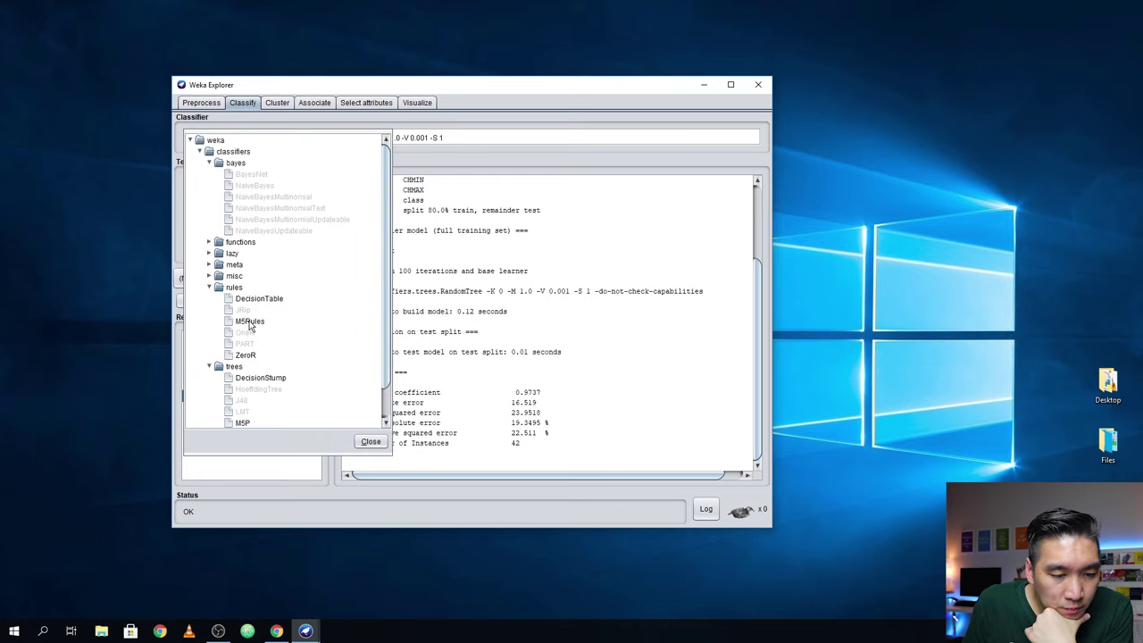
{"action": "left_click", "coordinate": [250, 323]}
{"action": "left_click", "coordinate": [229, 302]}
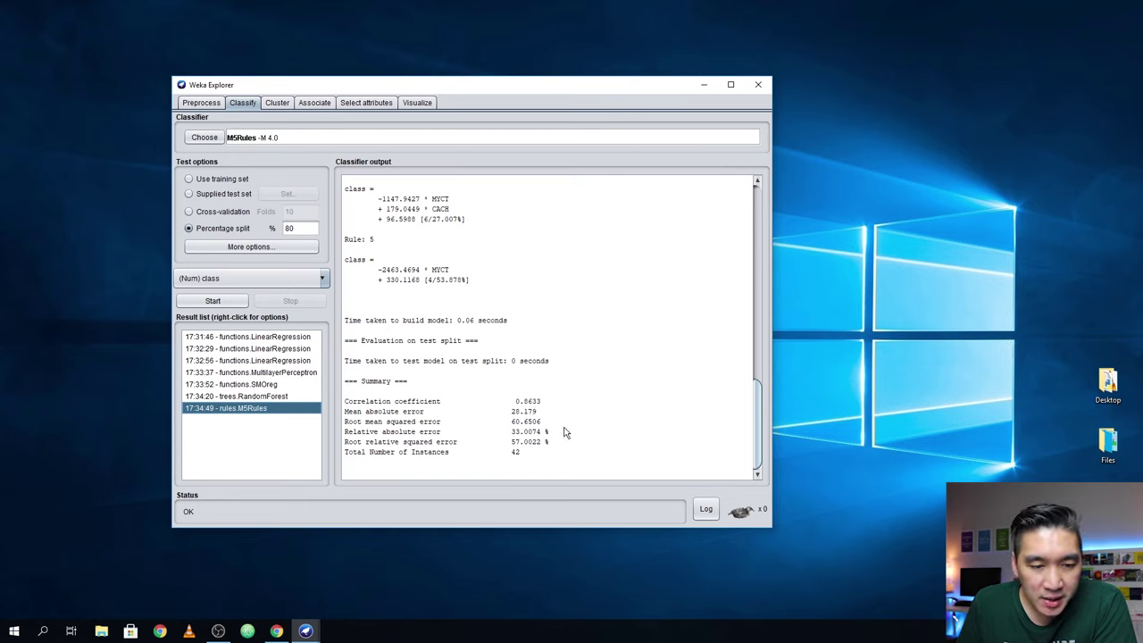
{"action": "scroll", "coordinate": [563, 432], "scroll_direction": "up", "scroll_amount": 15}
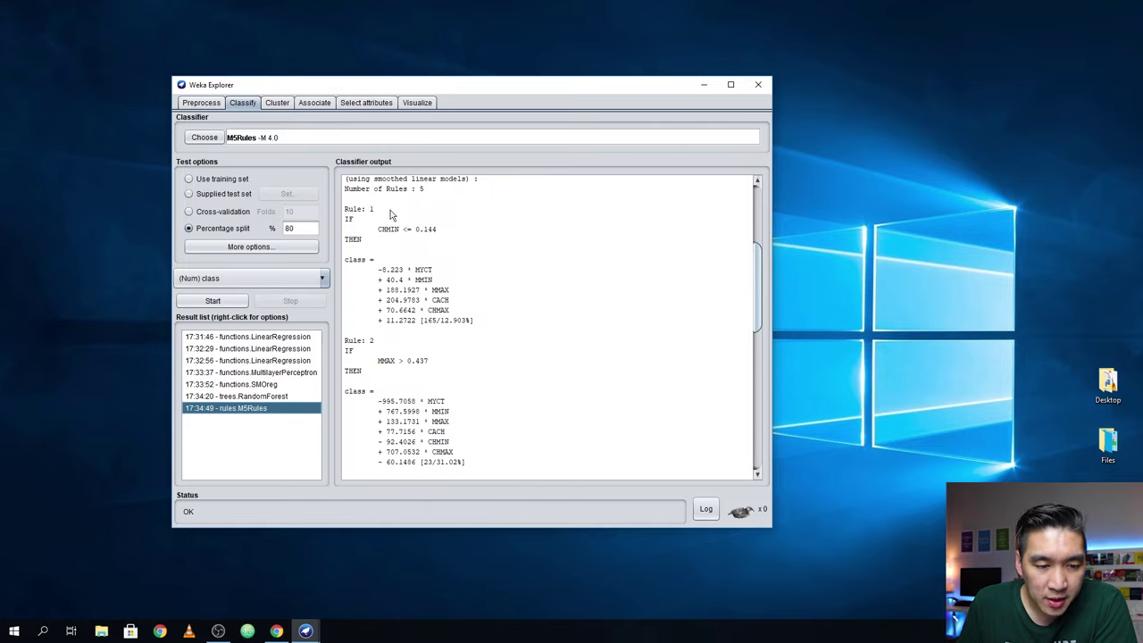
{"action": "scroll", "coordinate": [429, 380], "scroll_direction": "down", "scroll_amount": 15}
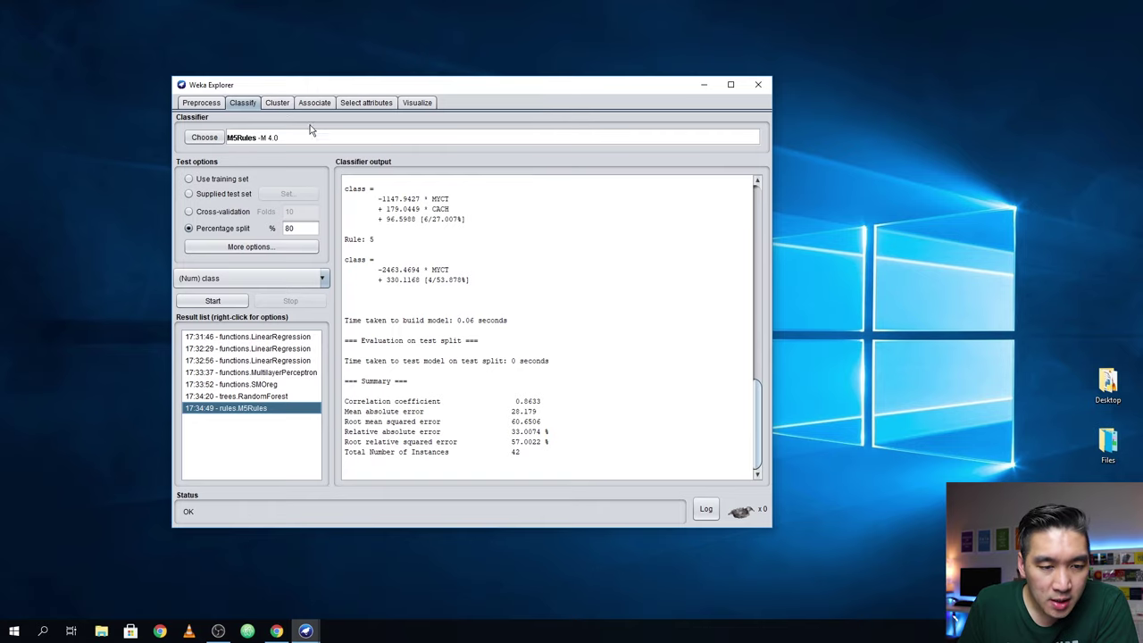
- Examine the scatter plot matrix of all attribute pairs from class to MYCT, and return to the preprocessing view
{"action": "left_click", "coordinate": [420, 104]}
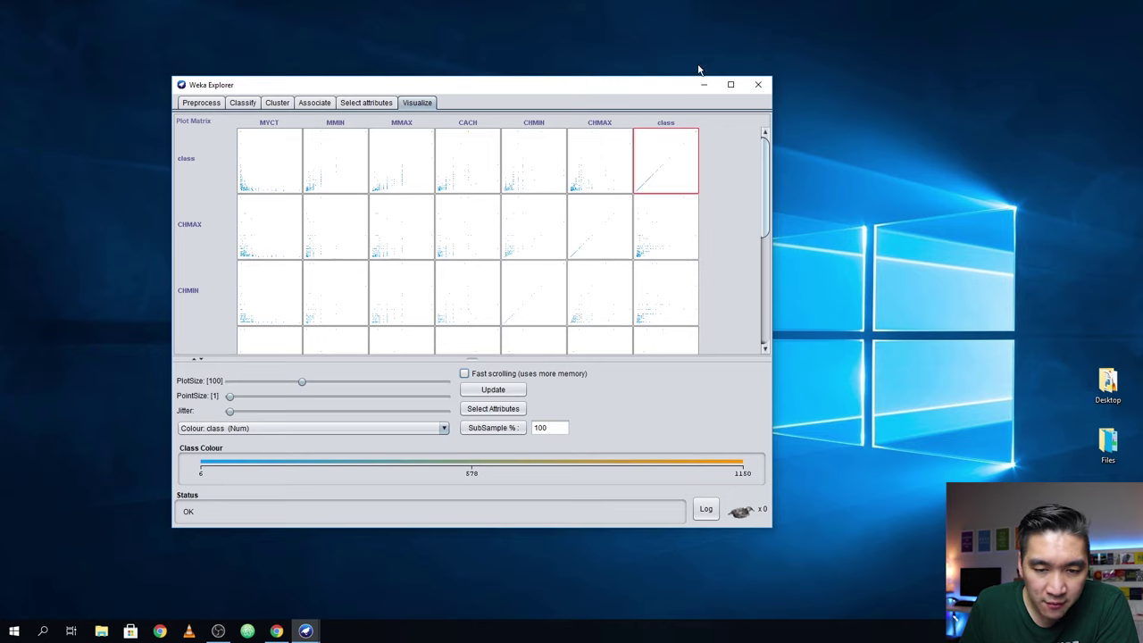
{"action": "left_click_drag", "start_coordinate": [662, 93], "coordinate": [677, 67]}
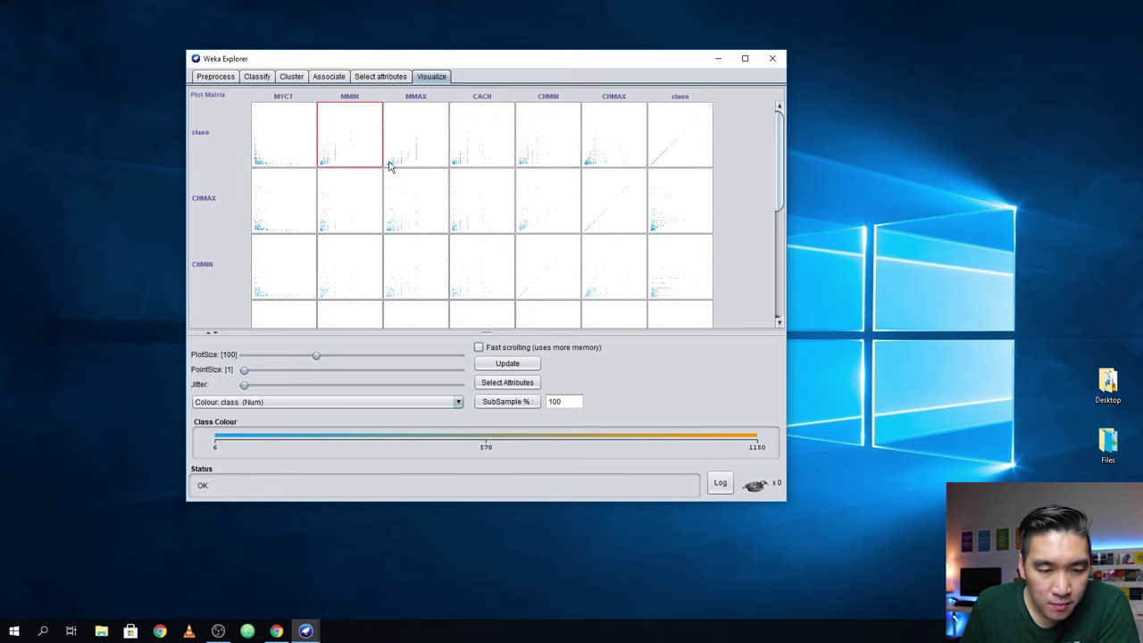
{"action": "scroll", "coordinate": [342, 201], "scroll_direction": "down", "scroll_amount": 3}
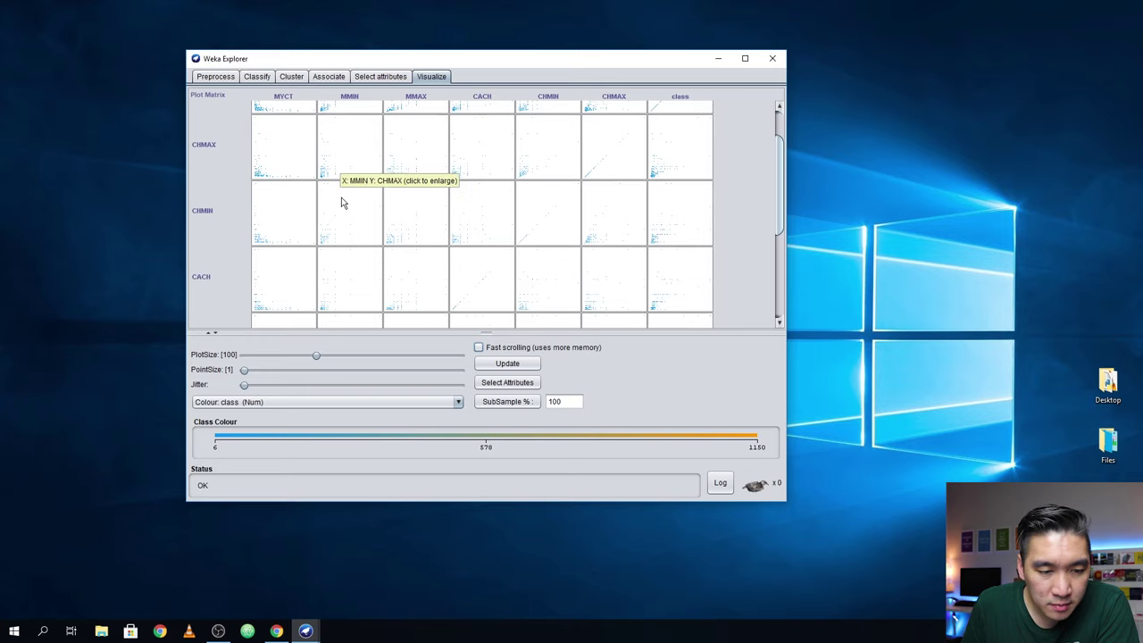
{"action": "scroll", "coordinate": [364, 258], "scroll_direction": "down", "scroll_amount": 1}
{"action": "scroll", "coordinate": [304, 268], "scroll_direction": "down", "scroll_amount": 5}
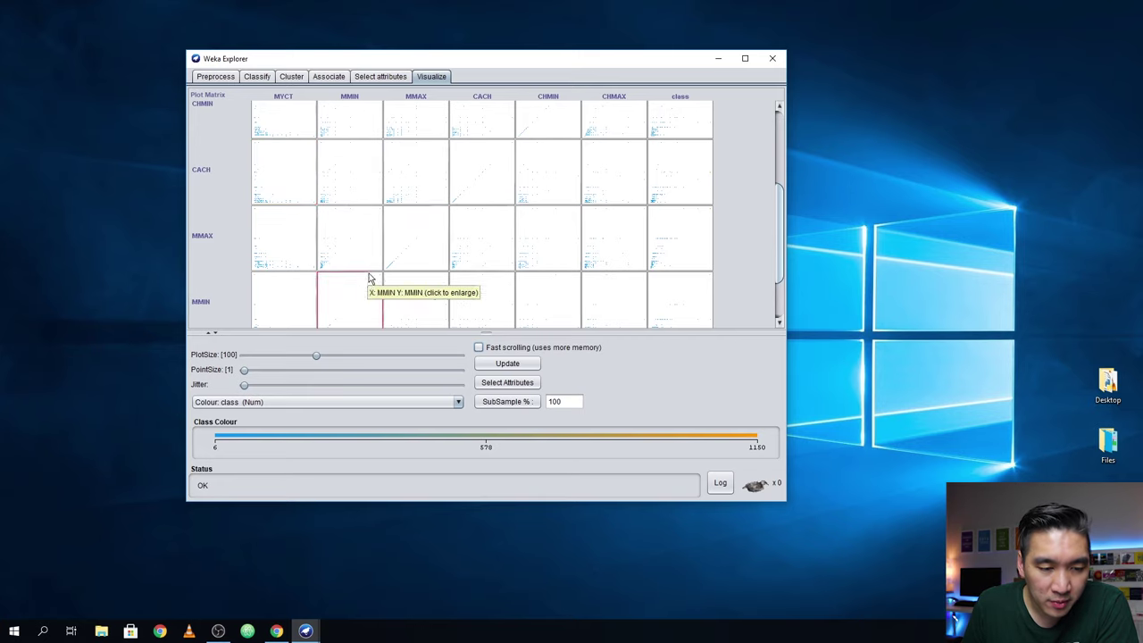
{"action": "scroll", "coordinate": [281, 260], "scroll_direction": "down", "scroll_amount": 2}
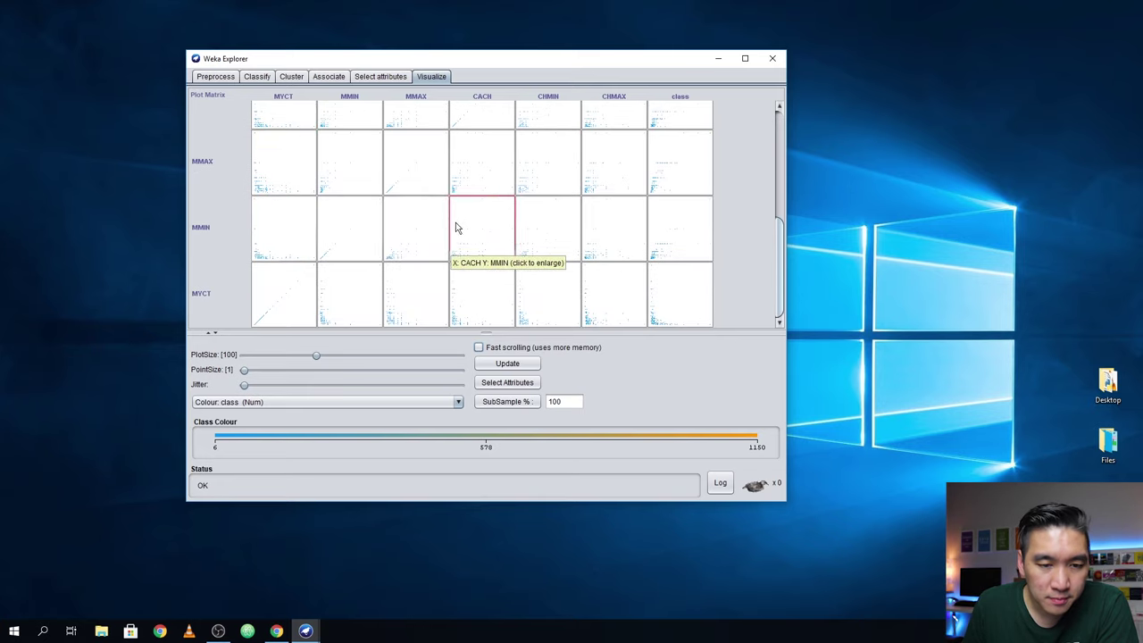
{"action": "scroll", "coordinate": [456, 227], "scroll_direction": "up", "scroll_amount": 5}
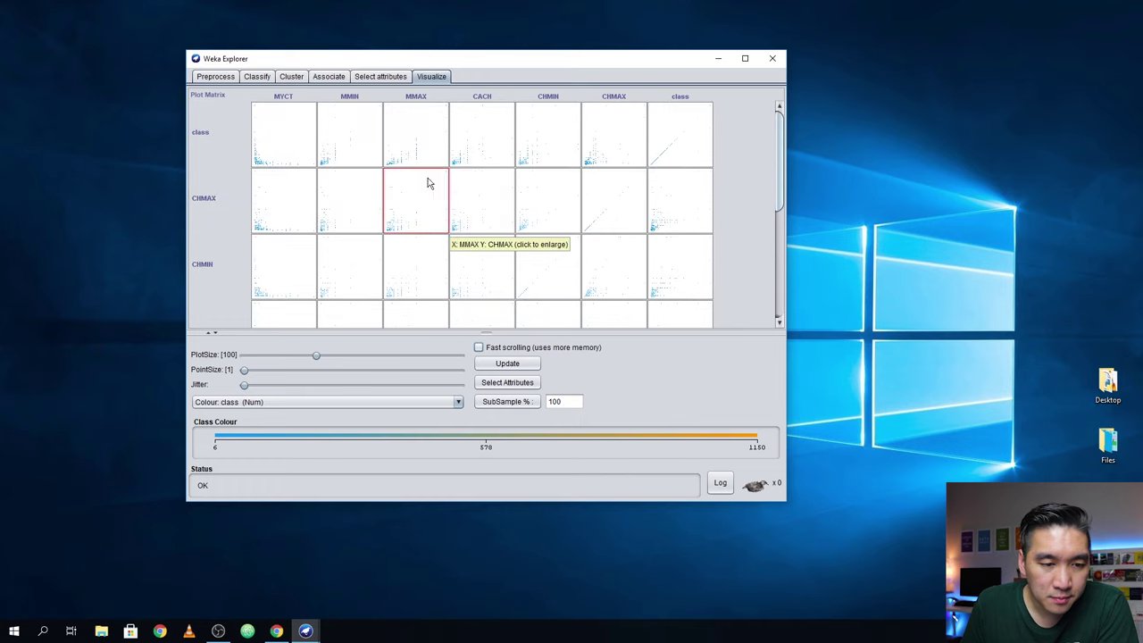
{"action": "left_click", "coordinate": [212, 79]}
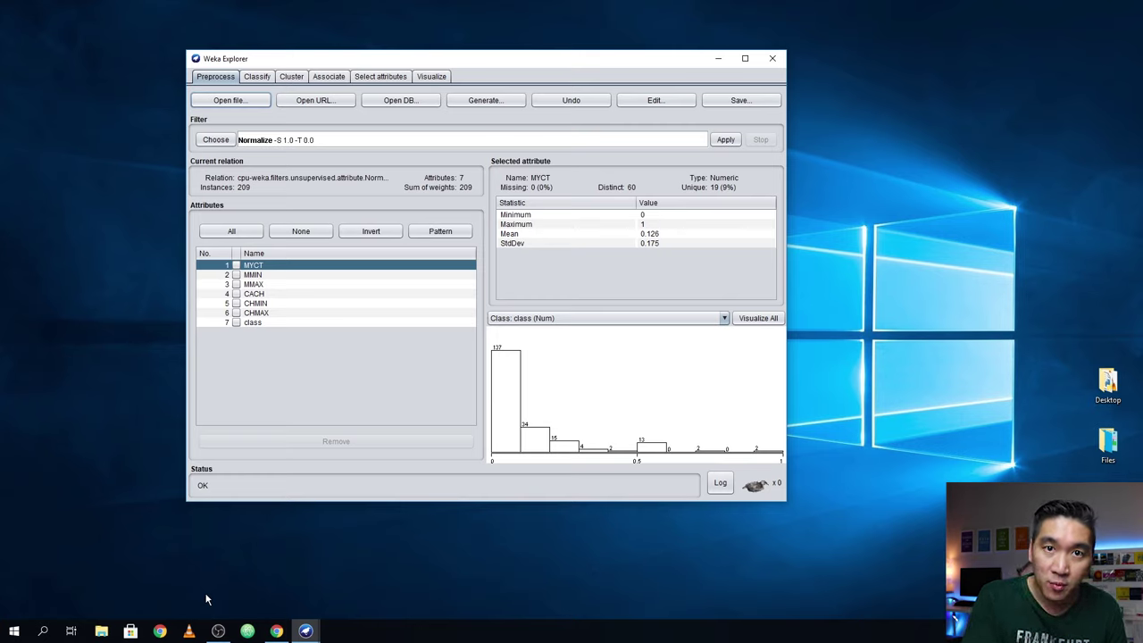
- Switch to Chrome, open the github.com/dataprofessor profile and bring up its list of repositories
{"action": "left_click", "coordinate": [276, 631]}
{"action": "left_click", "coordinate": [341, 33]}
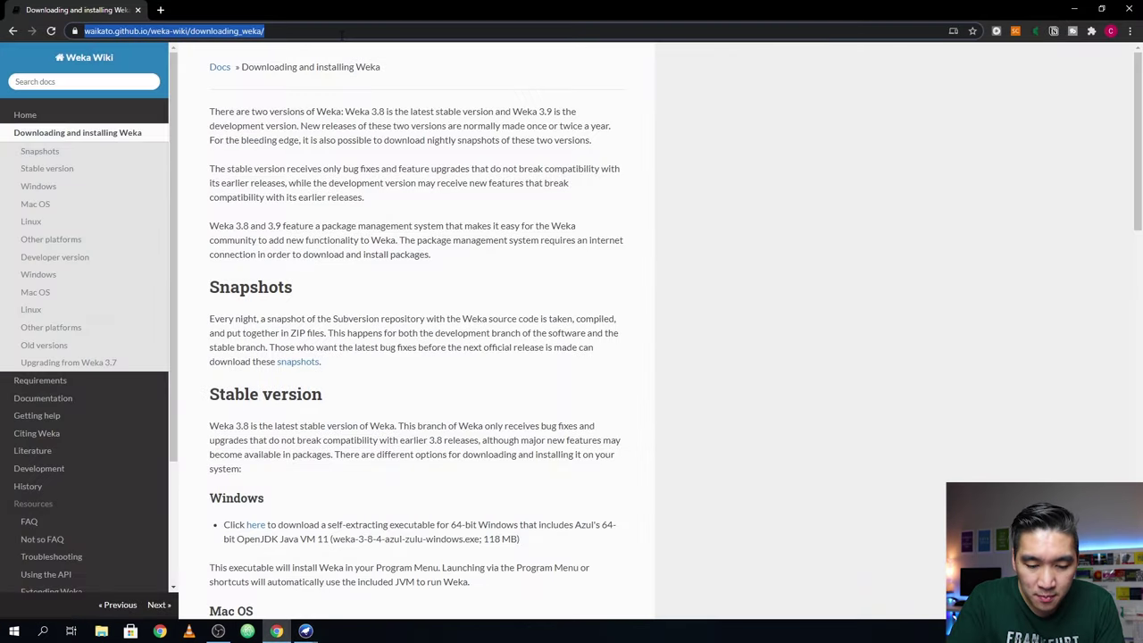
{"action": "type", "text": "github"}
{"action": "key", "text": "Return"}
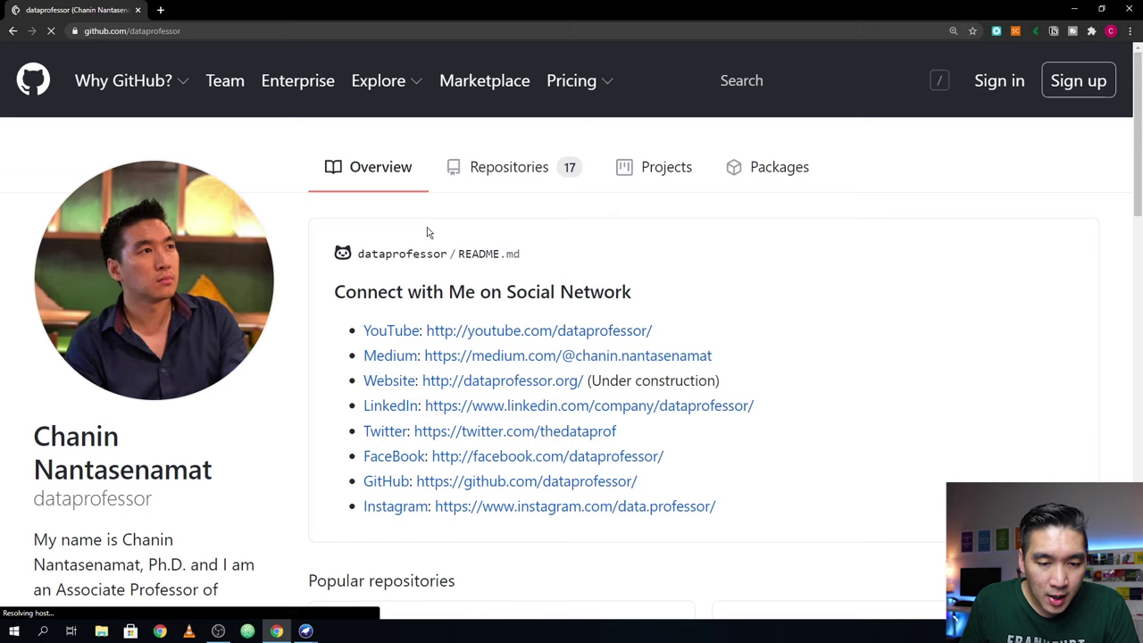
{"action": "left_click", "coordinate": [482, 169]}
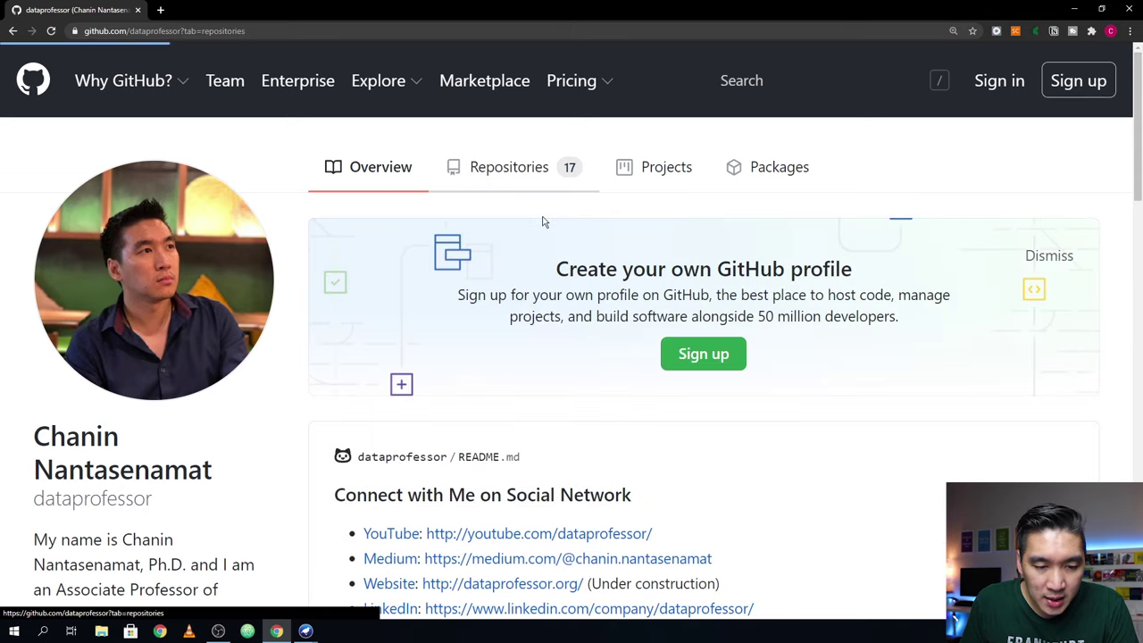
{"action": "scroll", "coordinate": [464, 434], "scroll_direction": "down", "scroll_amount": 3}
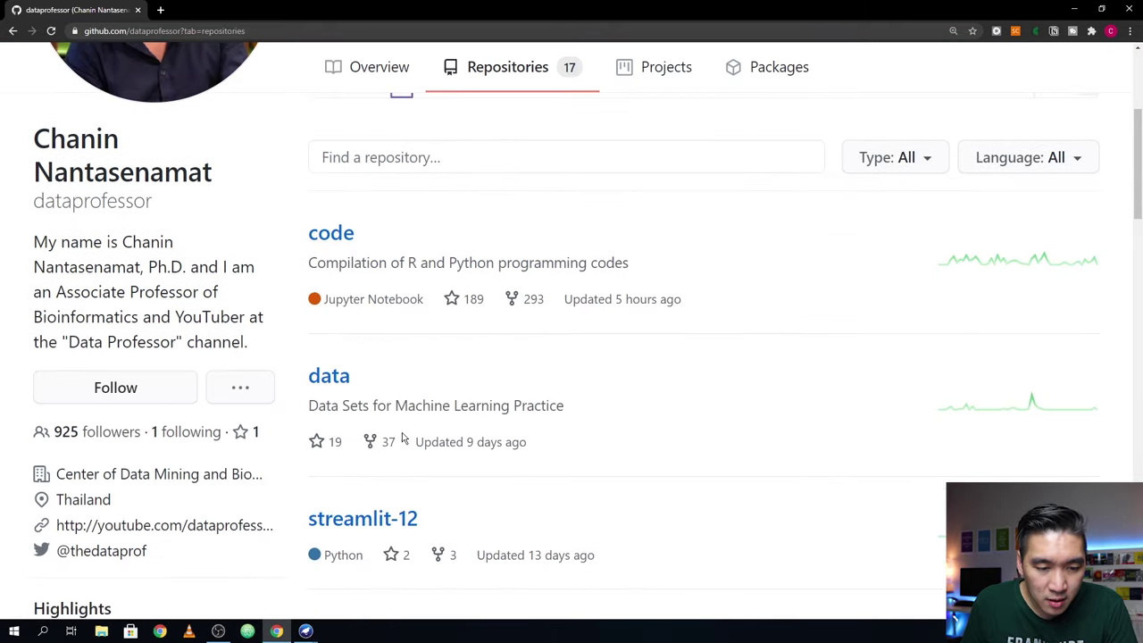
- Open the data repository and bring up its delaney_solubility_with_descriptors.csv file
{"action": "scroll", "coordinate": [402, 437], "scroll_direction": "down", "scroll_amount": 1}
{"action": "left_click", "coordinate": [327, 258]}
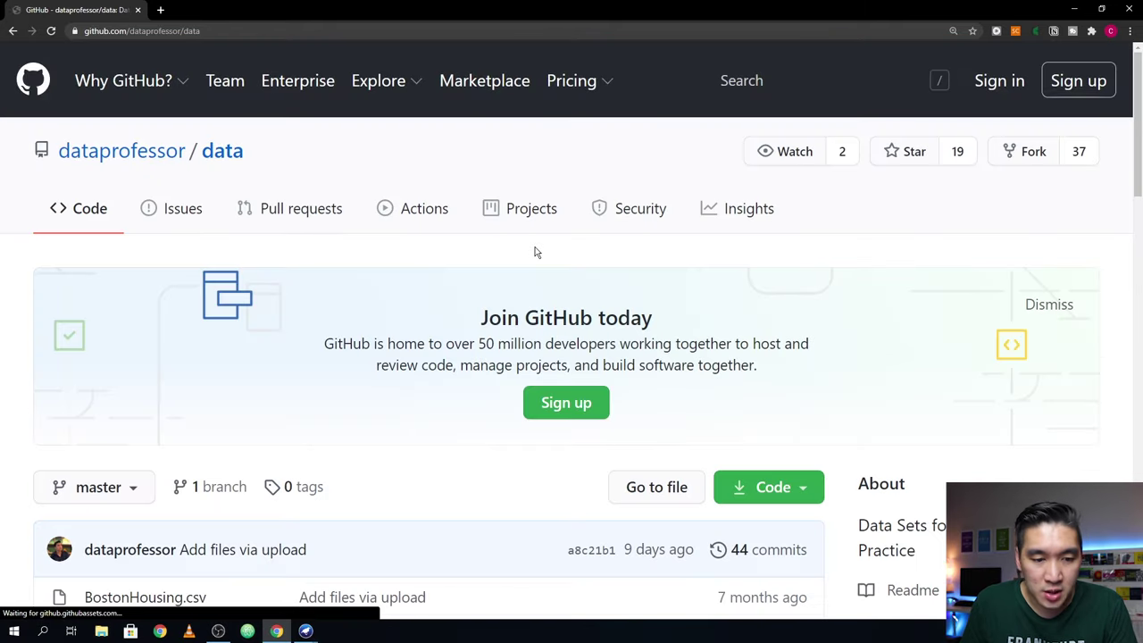
{"action": "scroll", "coordinate": [426, 403], "scroll_direction": "down", "scroll_amount": 3}
{"action": "scroll", "coordinate": [375, 429], "scroll_direction": "down", "scroll_amount": 2}
{"action": "scroll", "coordinate": [375, 427], "scroll_direction": "down", "scroll_amount": 2}
{"action": "scroll", "coordinate": [192, 437], "scroll_direction": "down", "scroll_amount": 1}
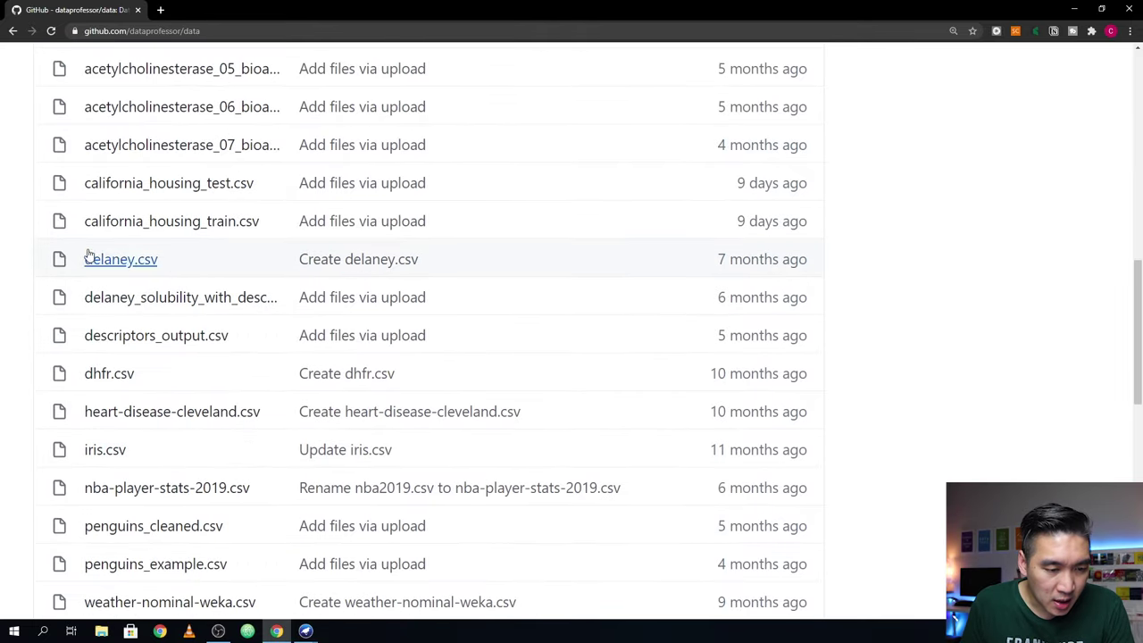
{"action": "left_click", "coordinate": [183, 300]}
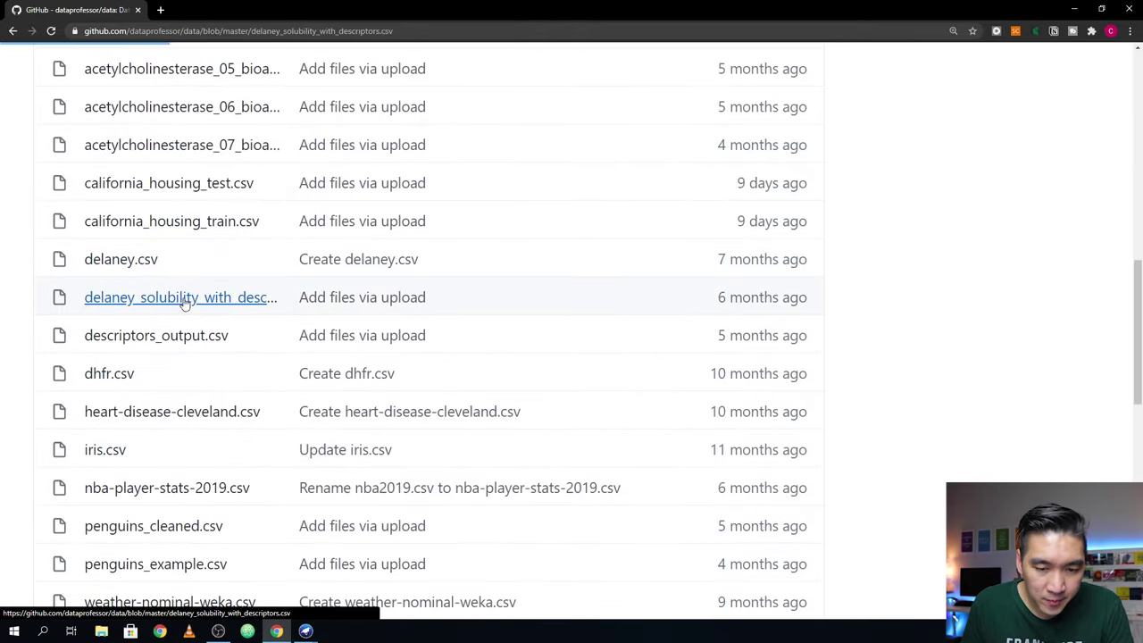
{"action": "scroll", "coordinate": [689, 399], "scroll_direction": "down", "scroll_amount": 1}
{"action": "scroll", "coordinate": [255, 387], "scroll_direction": "down", "scroll_amount": 4}
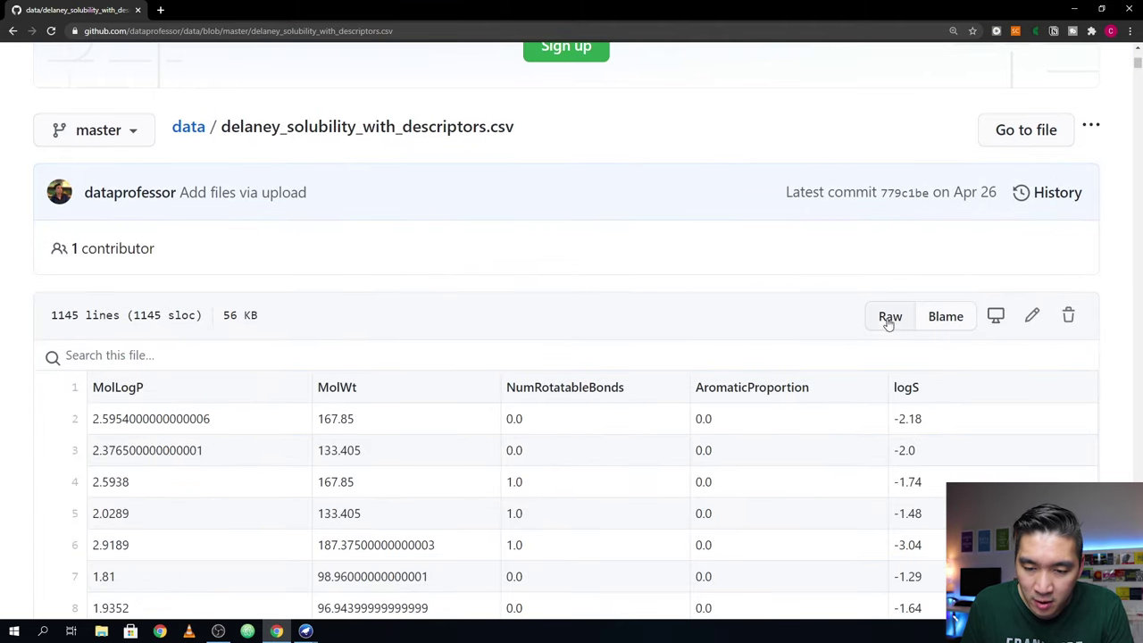
- View the raw text of the solubility CSV, select all of its contents, and return to the file's GitHub page
{"action": "left_click", "coordinate": [890, 317]}
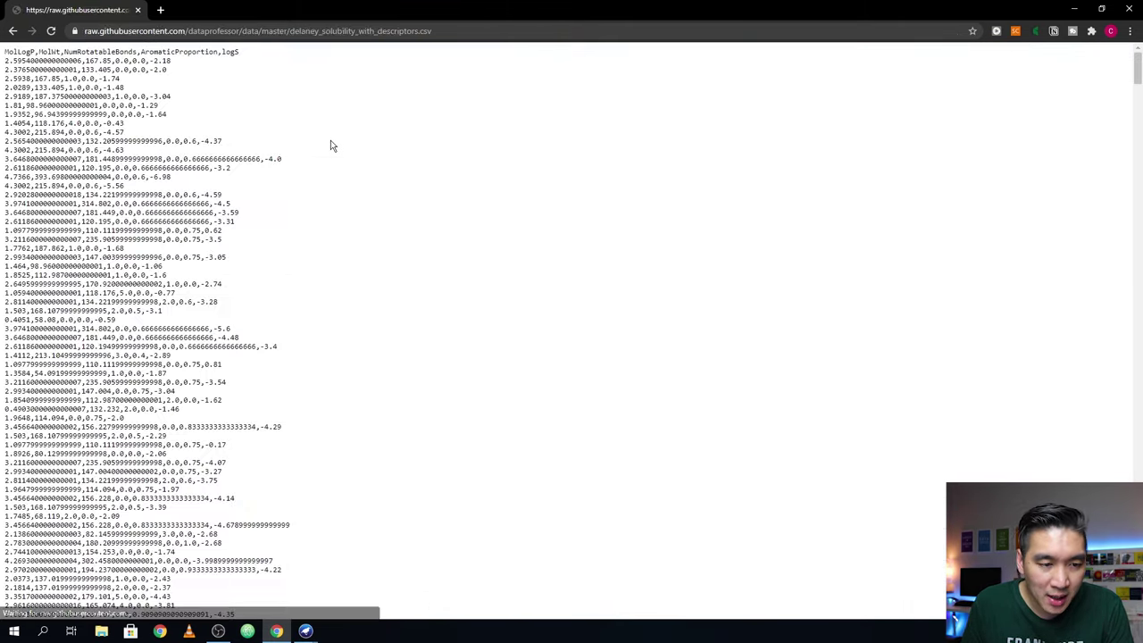
{"action": "left_click_drag", "start_coordinate": [167, 69], "coordinate": [287, 78]}
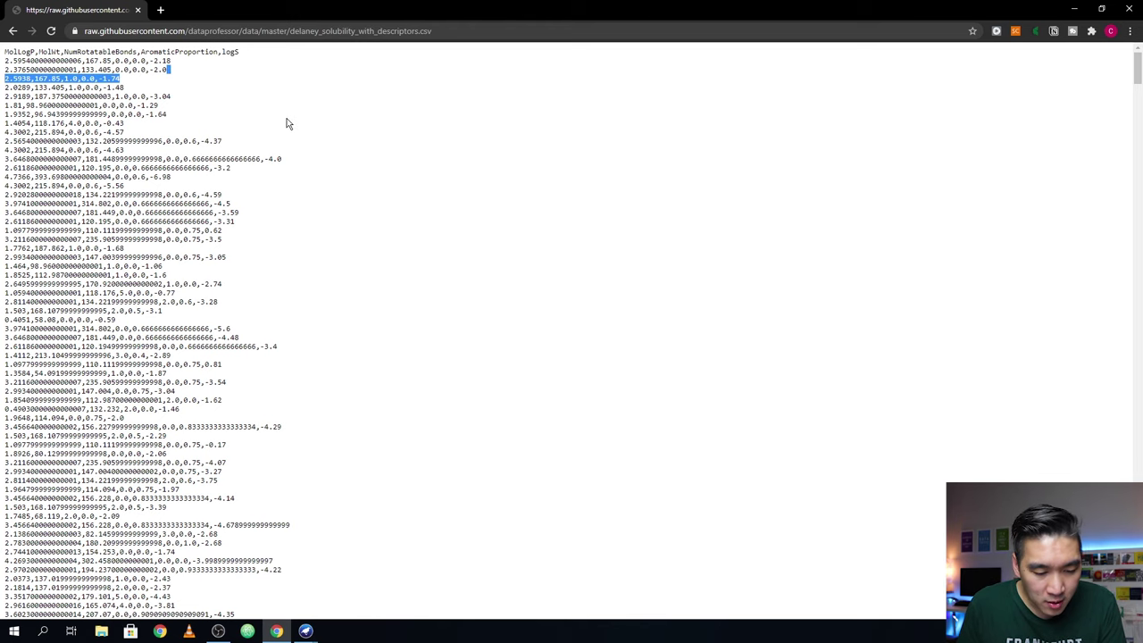
{"action": "key", "text": "ctrl+a"}
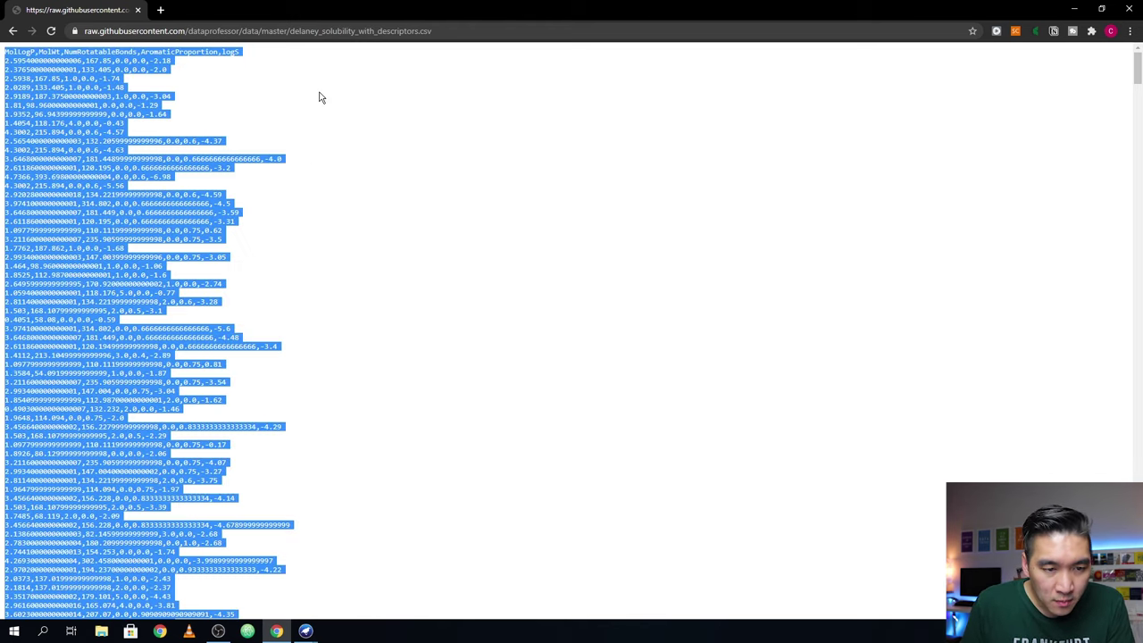
{"action": "left_click", "coordinate": [321, 96]}
{"action": "left_click", "coordinate": [12, 30]}
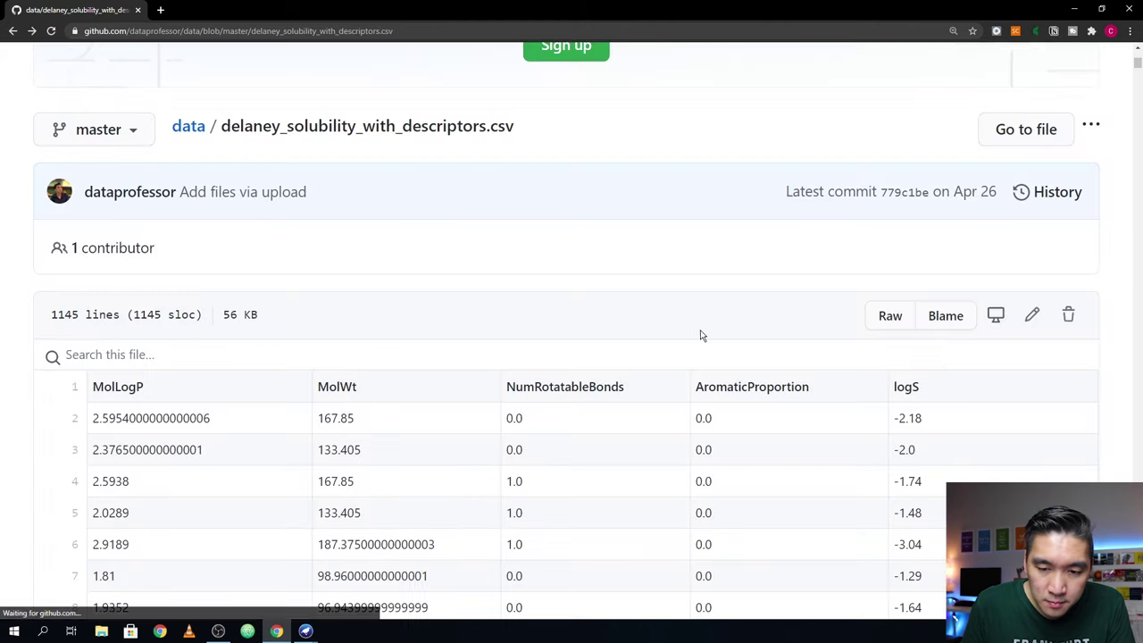
- Save the linked raw file to the Desktop as delaney_solubility_with_descriptors.txt
{"action": "right_click", "coordinate": [889, 321]}
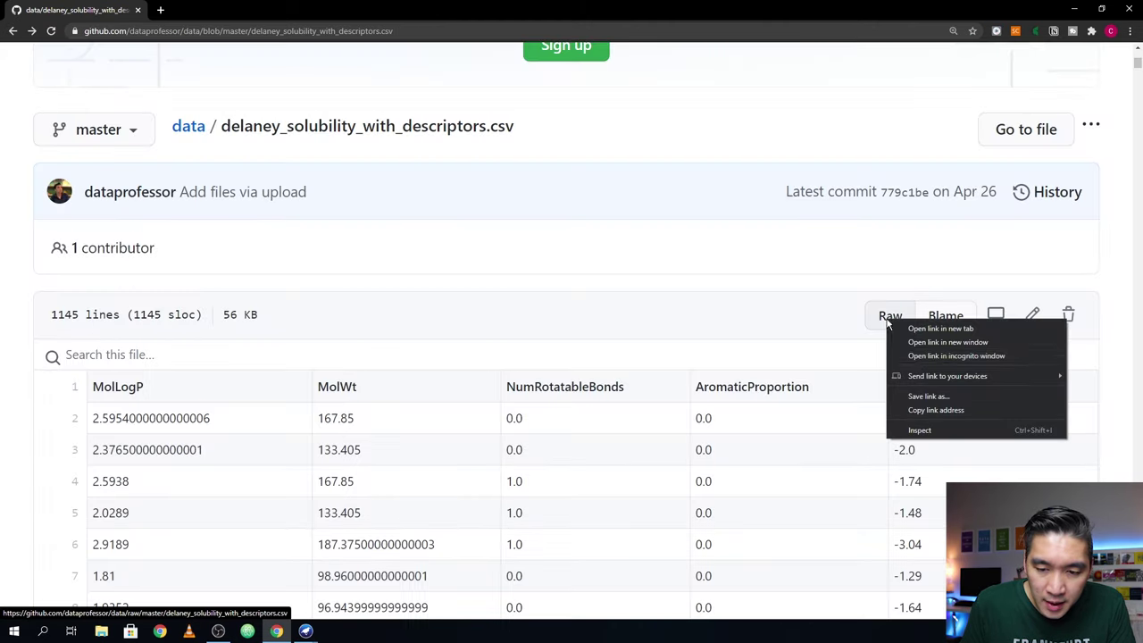
{"action": "left_click", "coordinate": [922, 399]}
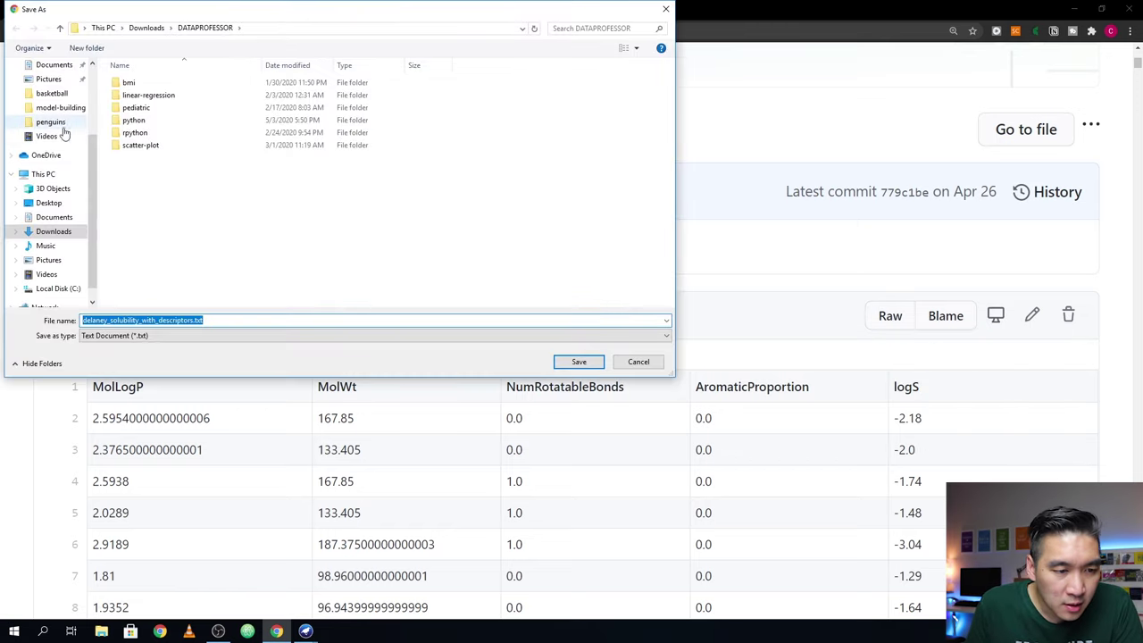
{"action": "left_click", "coordinate": [87, 234]}
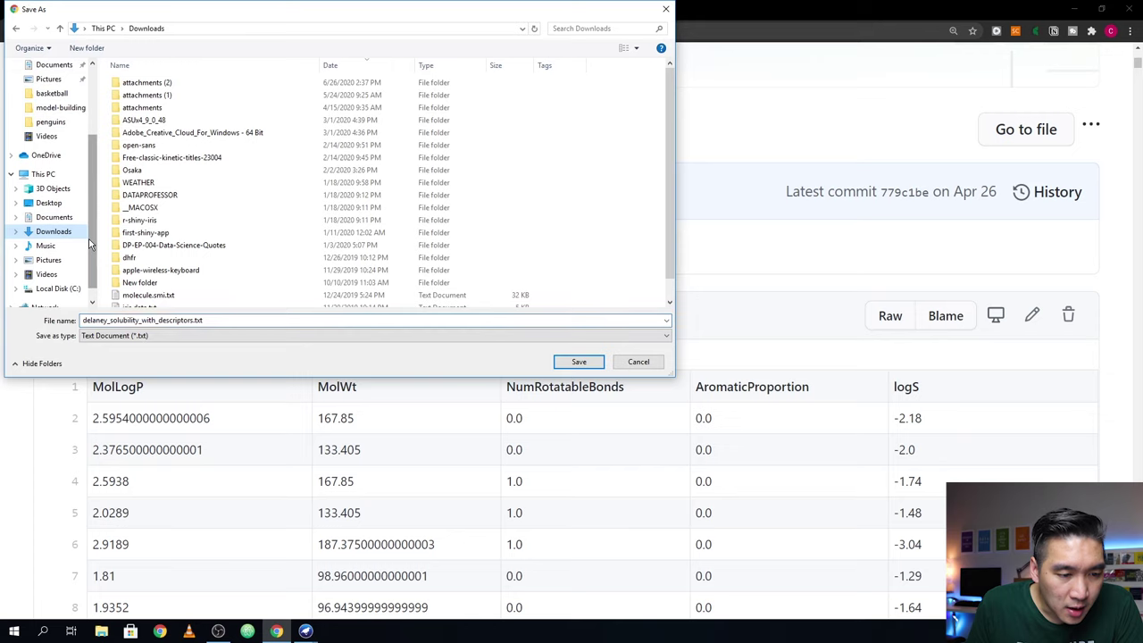
{"action": "left_click", "coordinate": [49, 203]}
{"action": "left_click", "coordinate": [579, 362]}
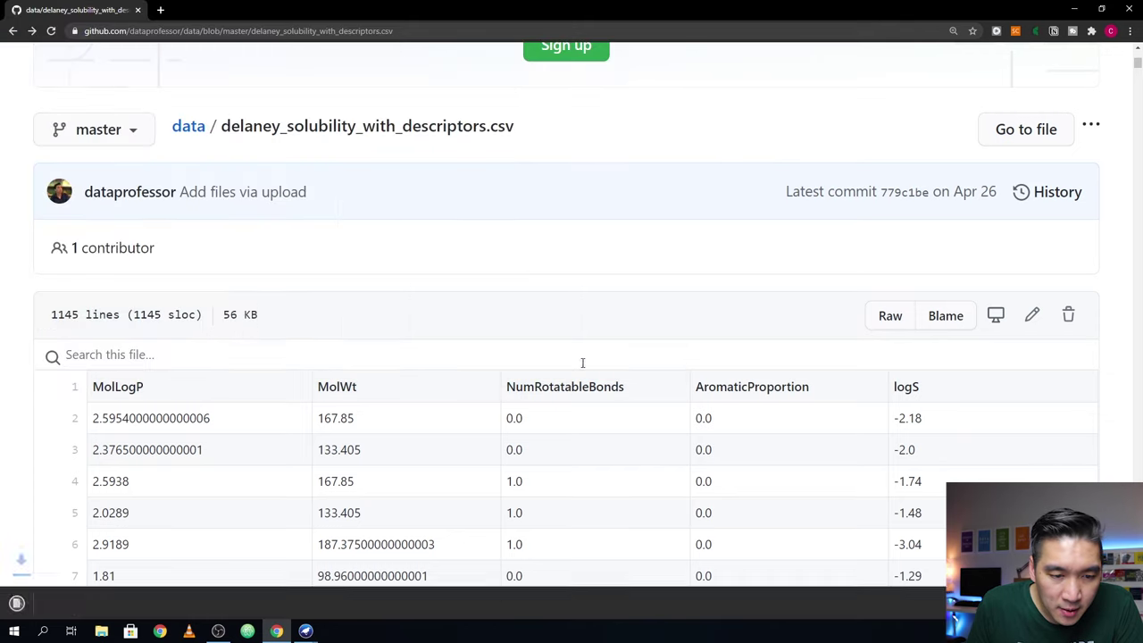
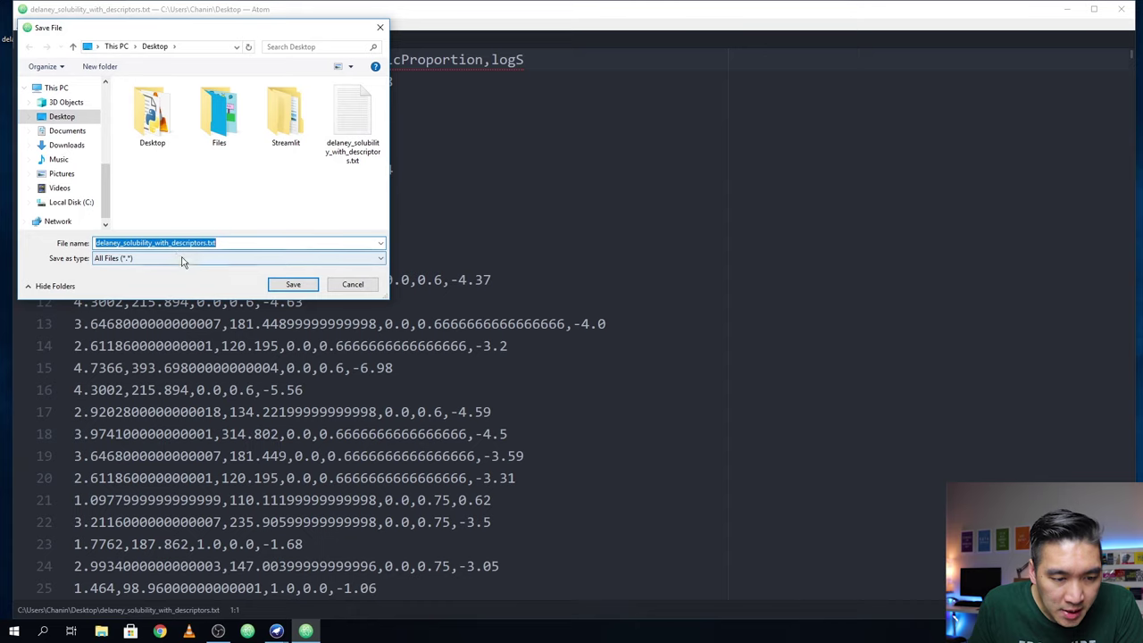
- In Atom, save the dataset to the Desktop as delaney_solubility.arff and insert two blank lines above its column names
{"action": "type", "text": "delaney_solubility_"}
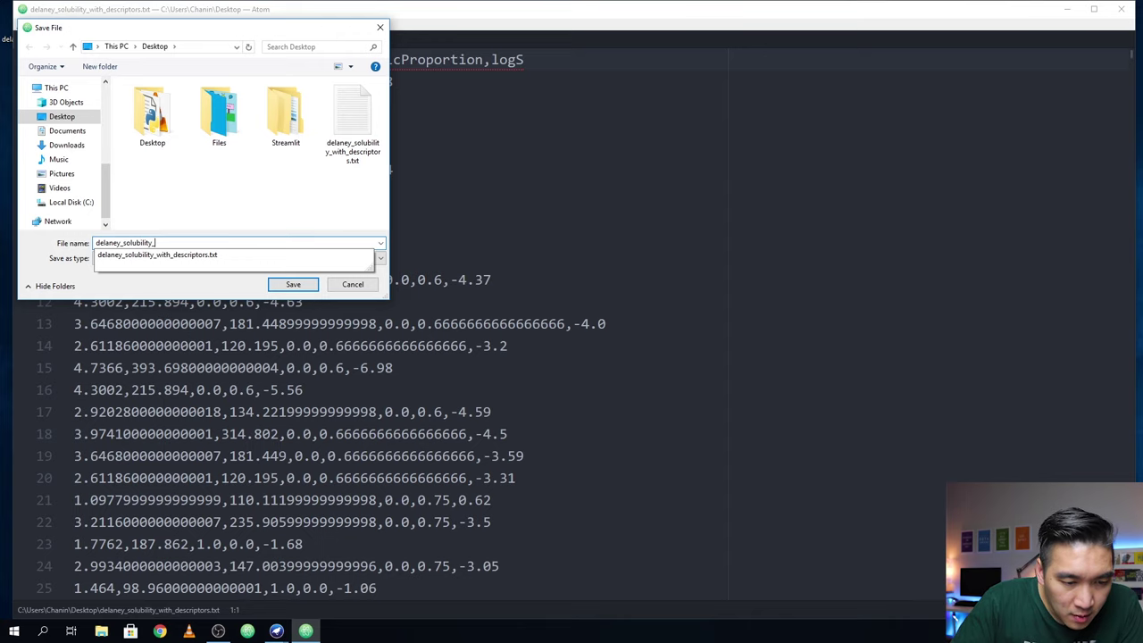
{"action": "type", "text": "with_"}
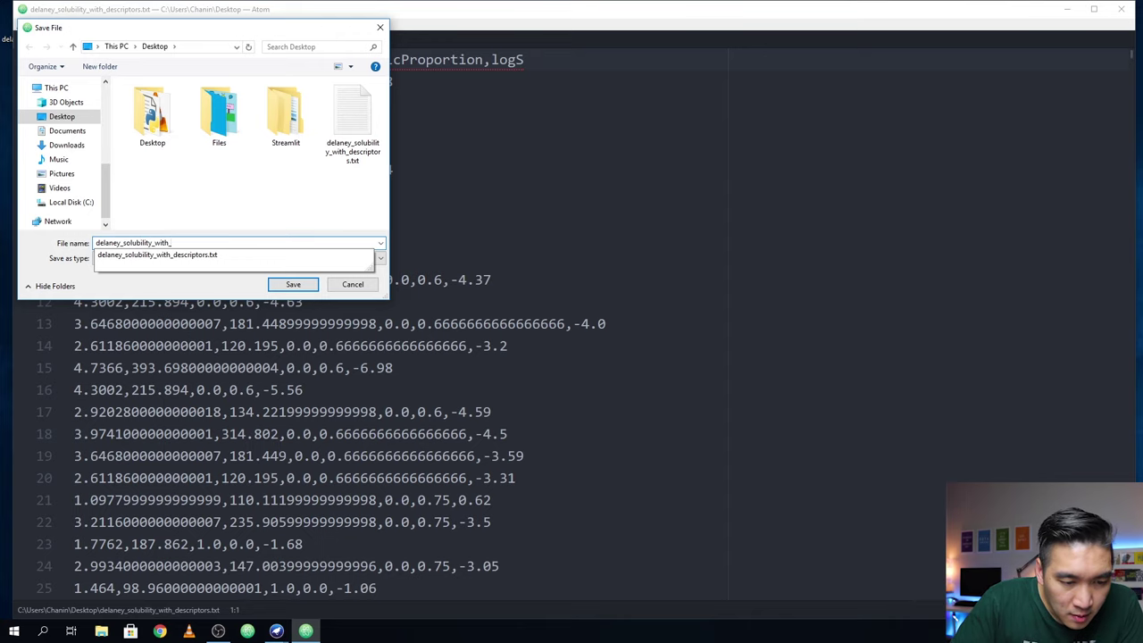
{"action": "type", "text": ".arff"}
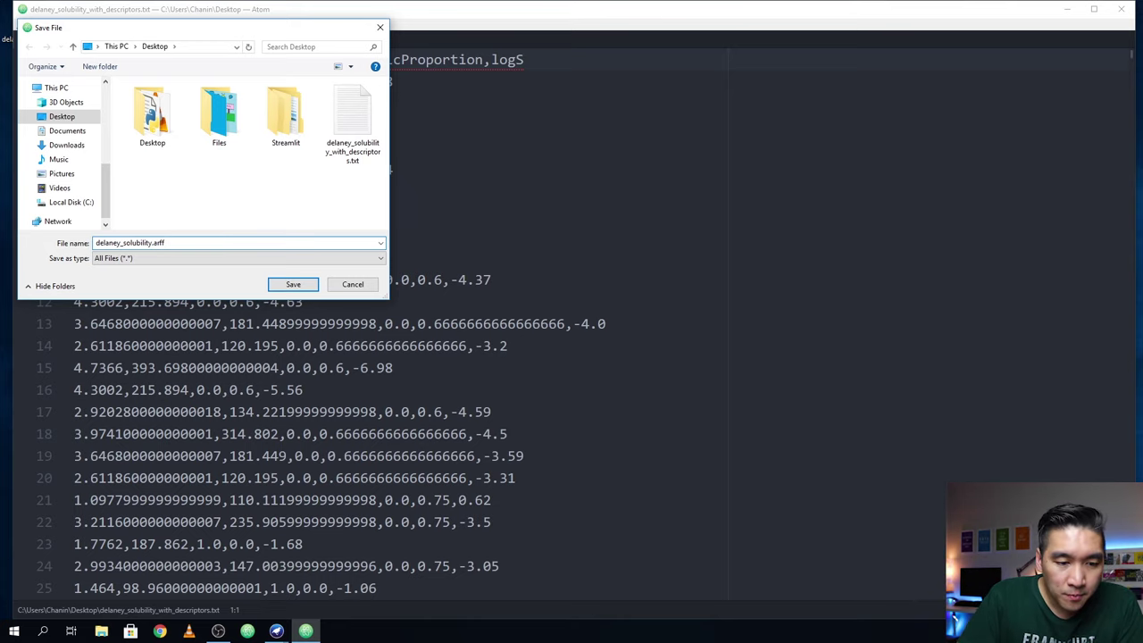
{"action": "key", "text": "Return"}
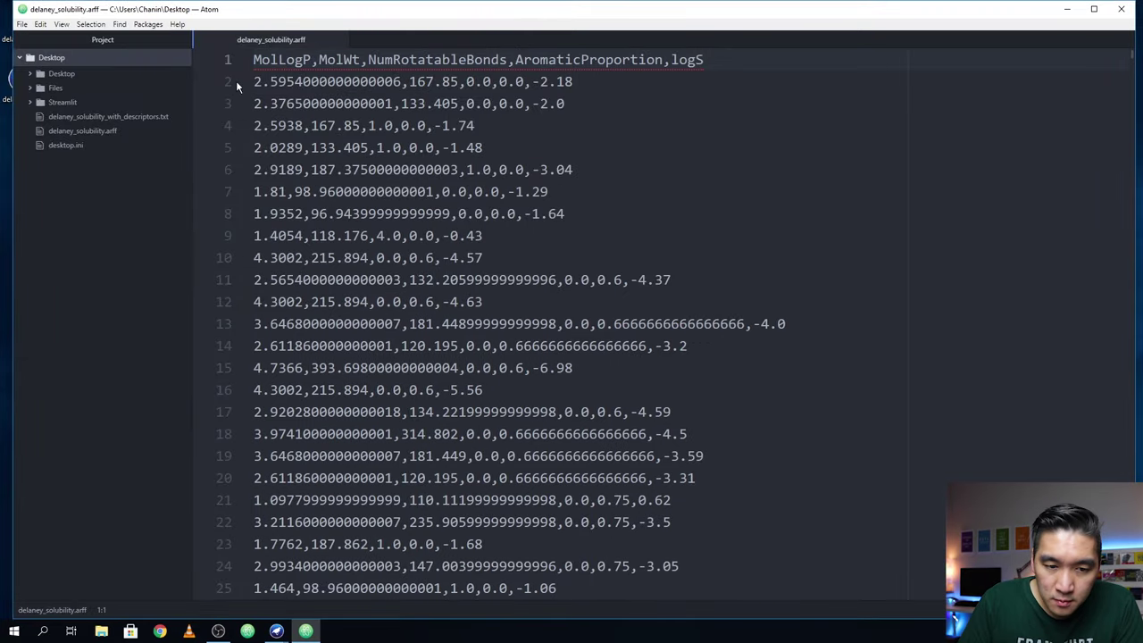
{"action": "key", "text": "Return"}
{"action": "key", "text": "Return"}
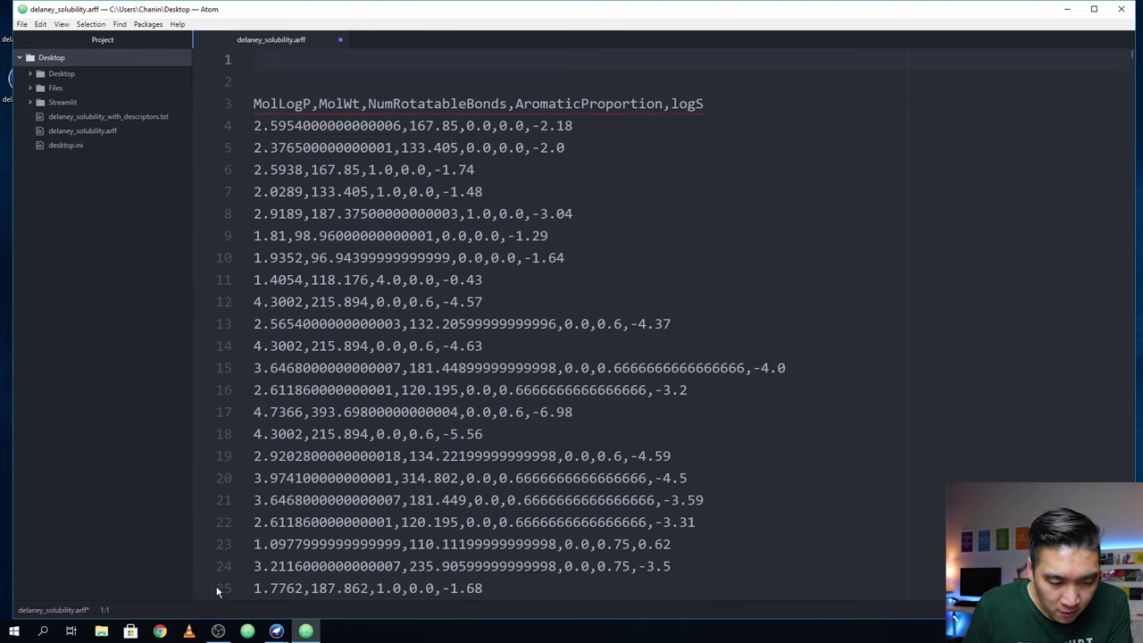
- Browse in File Explorer to C:\Program Files\Weka-3-8\data and open cpu.arff as a format reference
{"action": "left_click", "coordinate": [101, 631]}
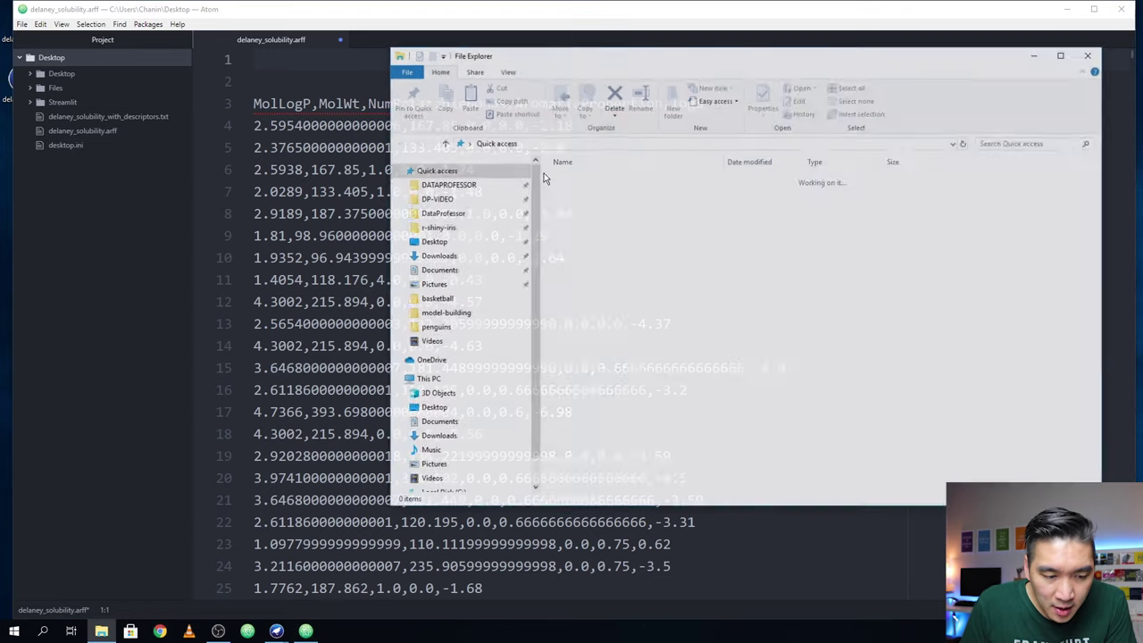
{"action": "scroll", "coordinate": [447, 451], "scroll_direction": "down", "scroll_amount": 1}
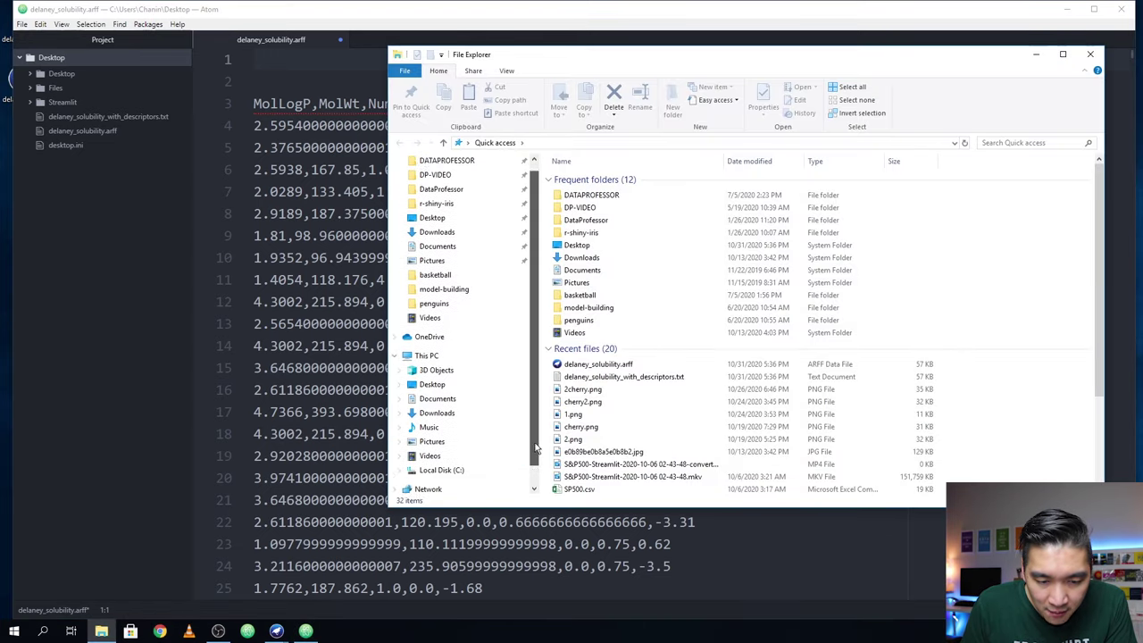
{"action": "left_click", "coordinate": [447, 456]}
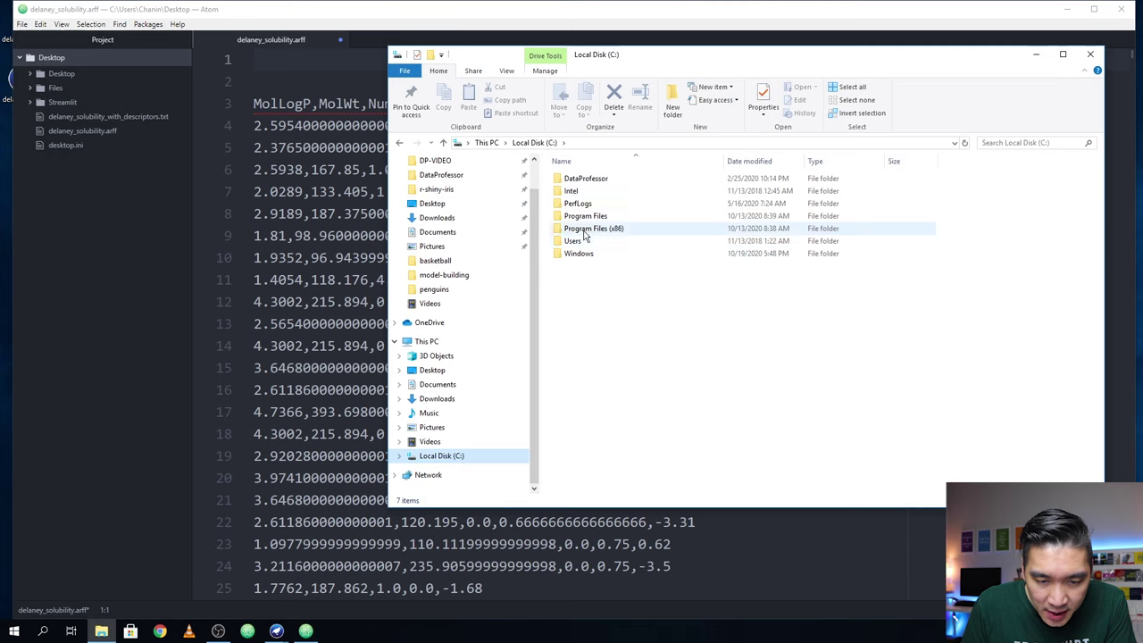
{"action": "double_click", "coordinate": [616, 196]}
{"action": "scroll", "coordinate": [572, 366], "scroll_direction": "down", "scroll_amount": 3}
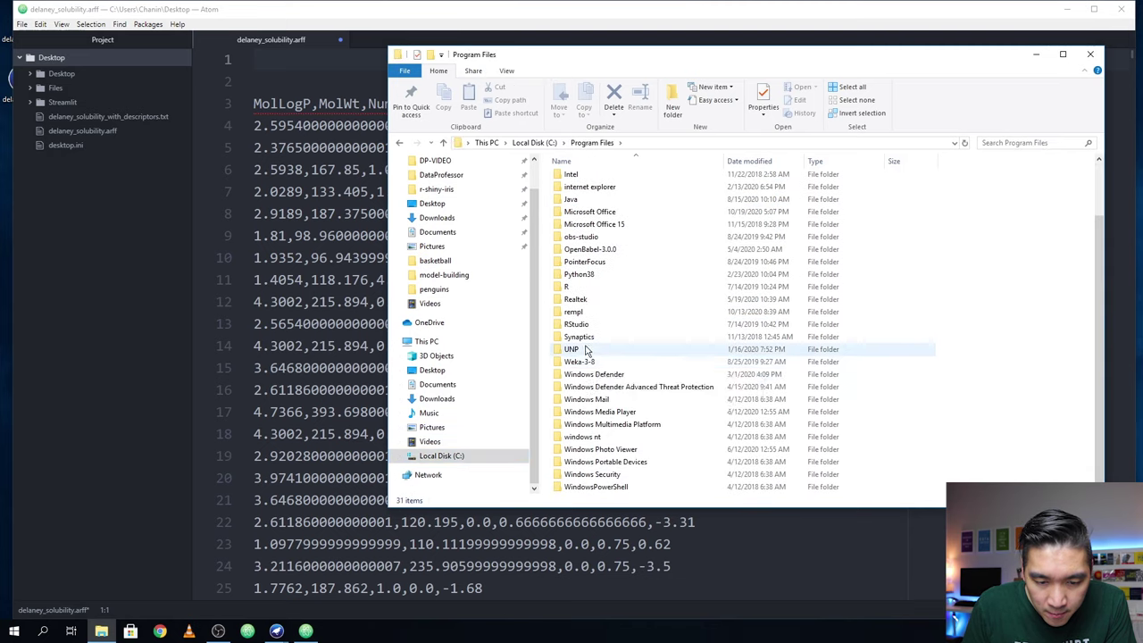
{"action": "double_click", "coordinate": [579, 374]}
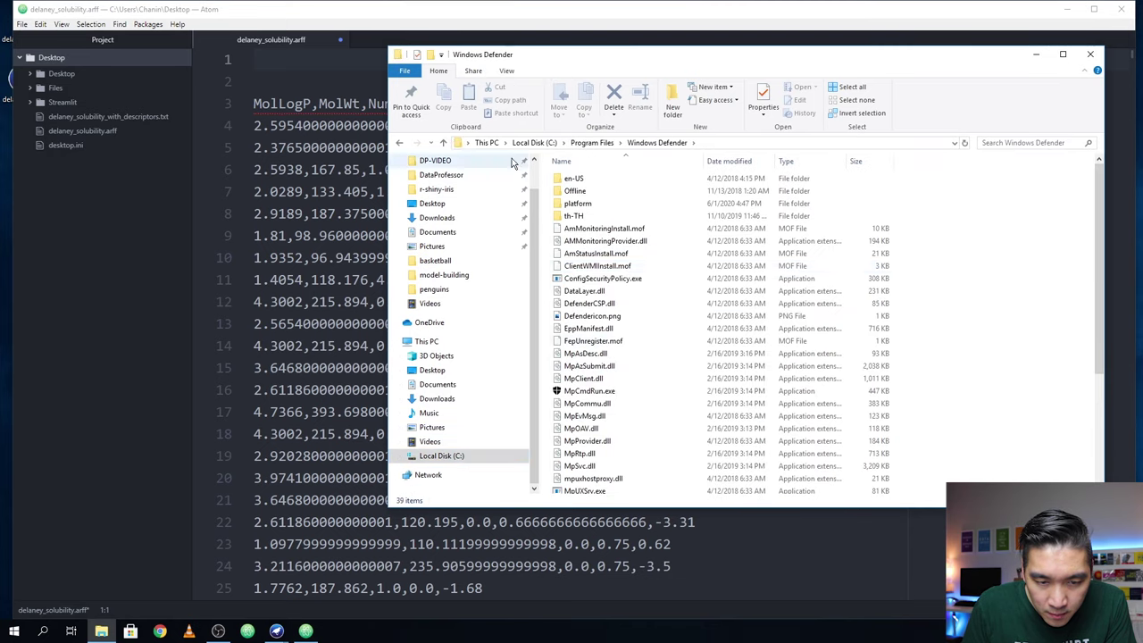
{"action": "left_click", "coordinate": [399, 143]}
{"action": "double_click", "coordinate": [579, 429]}
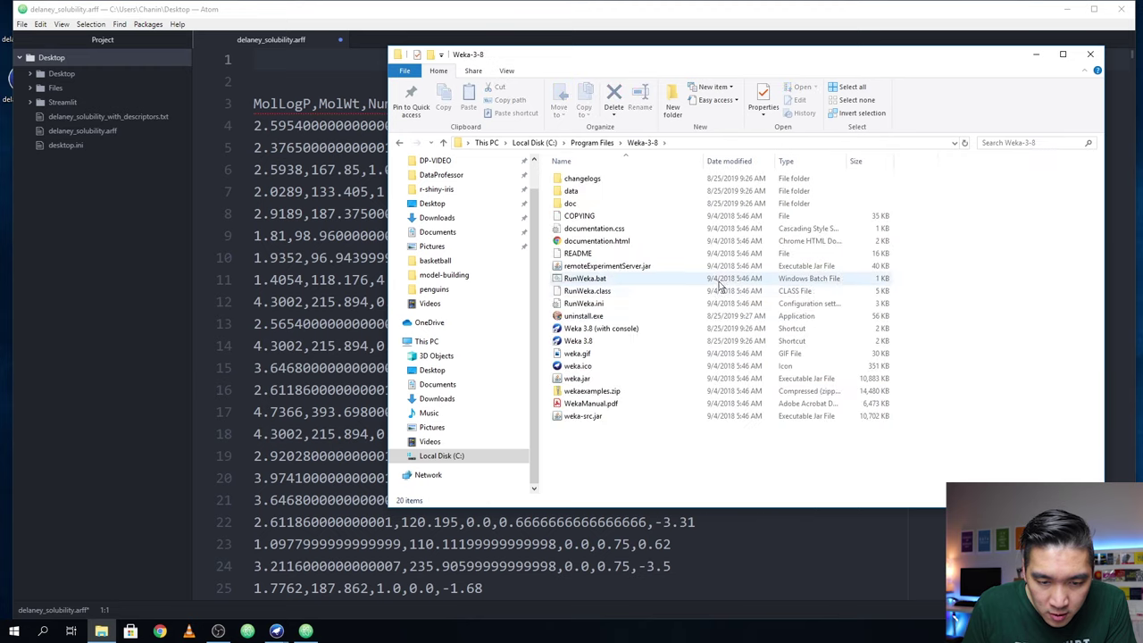
{"action": "double_click", "coordinate": [571, 190]}
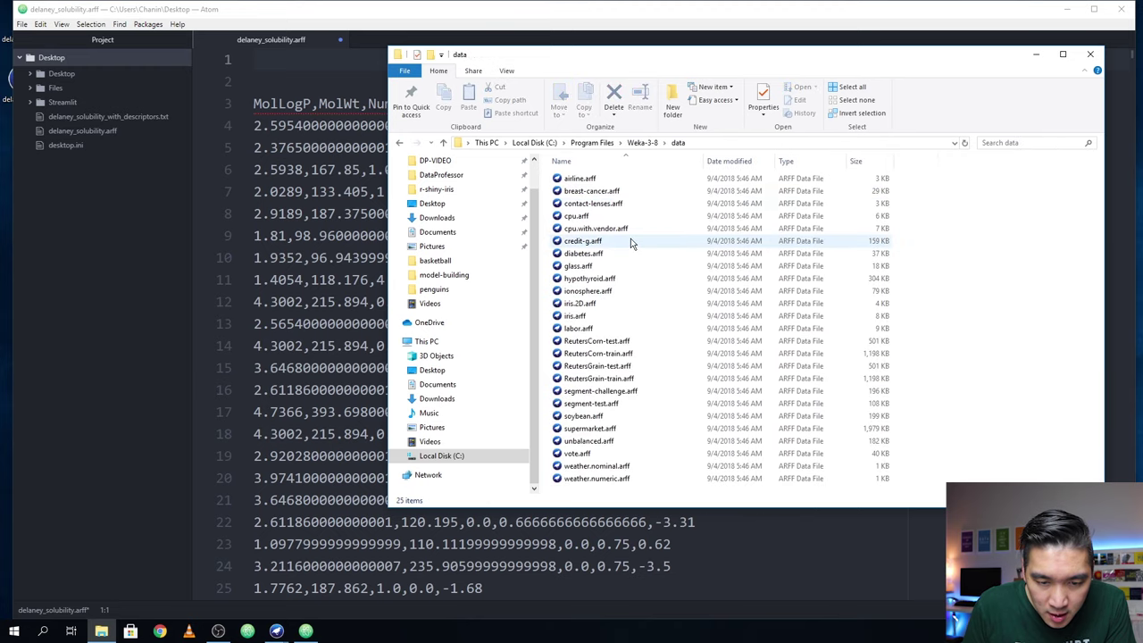
{"action": "double_click", "coordinate": [576, 216]}
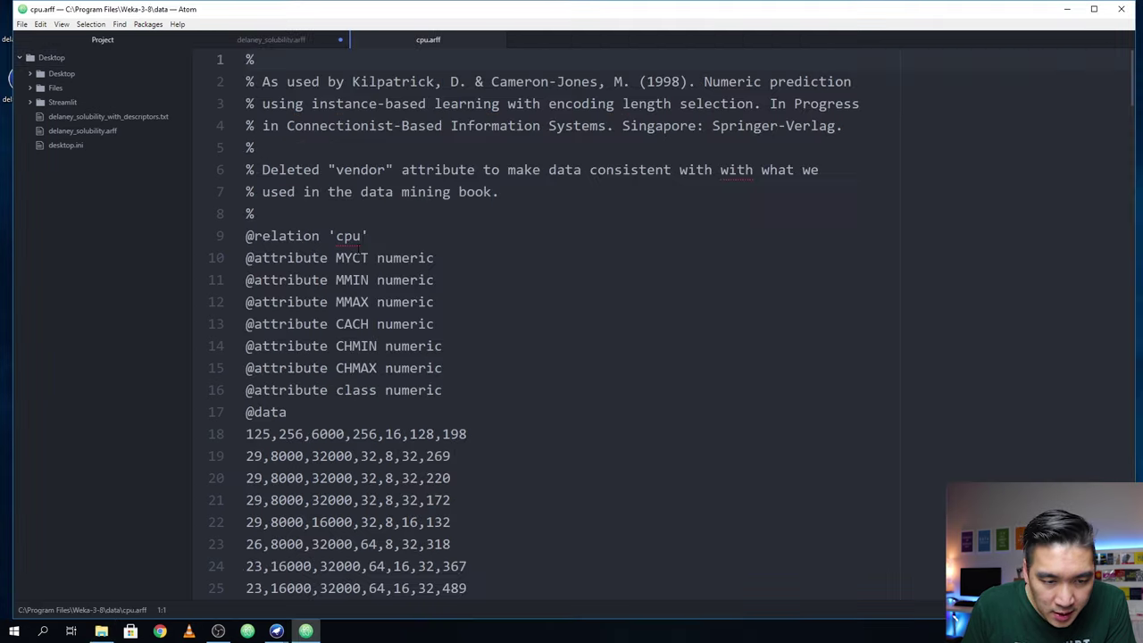
{"action": "left_click", "coordinate": [295, 219]}
{"action": "scroll", "coordinate": [296, 219], "scroll_direction": "down", "scroll_amount": 2}
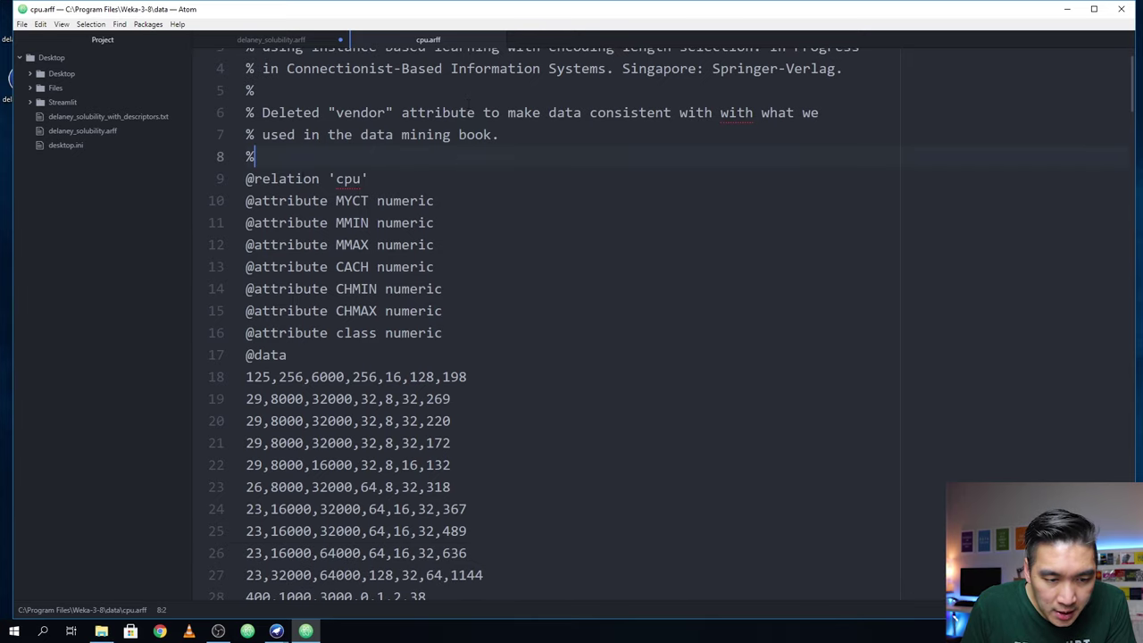
{"action": "left_click_drag", "start_coordinate": [246, 178], "coordinate": [319, 178]}
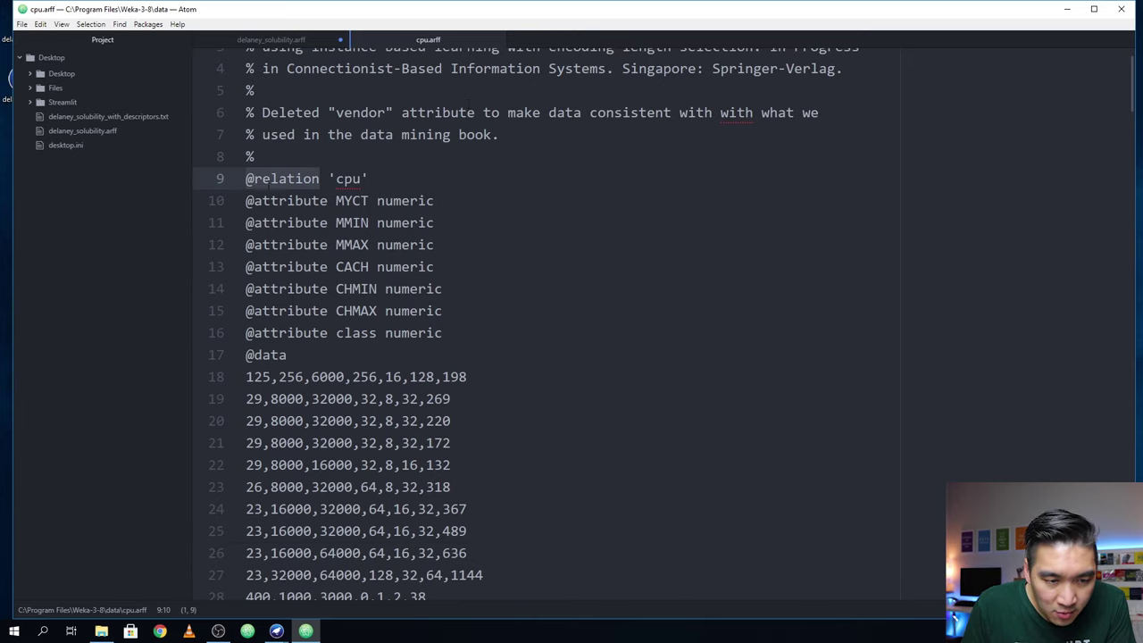
{"action": "left_click", "coordinate": [270, 35]}
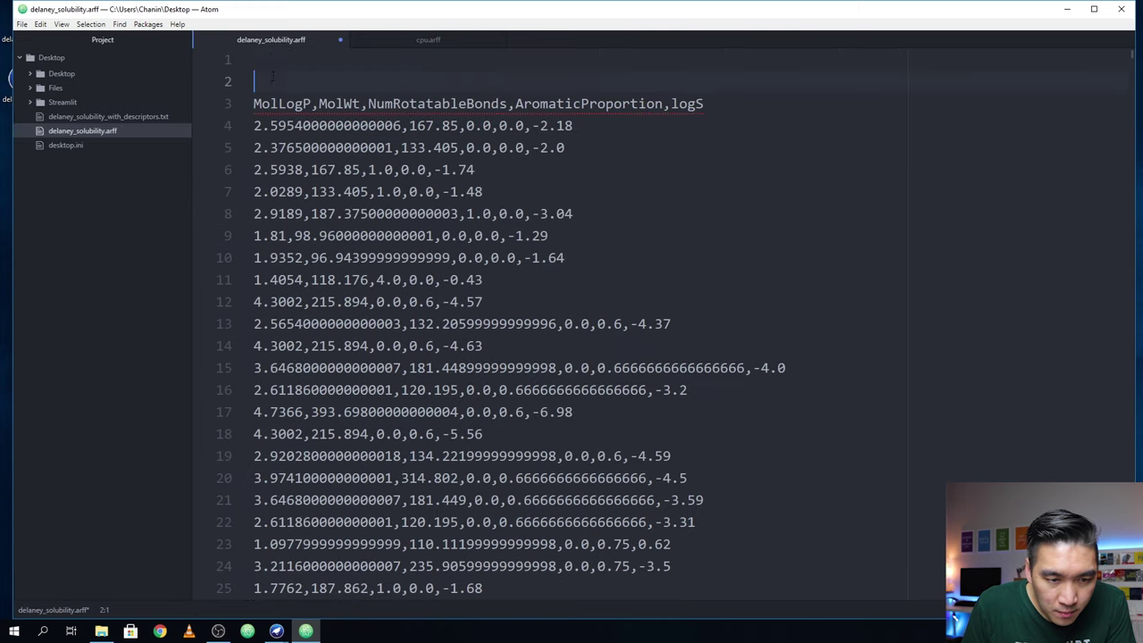
{"action": "type", "text": "@"}
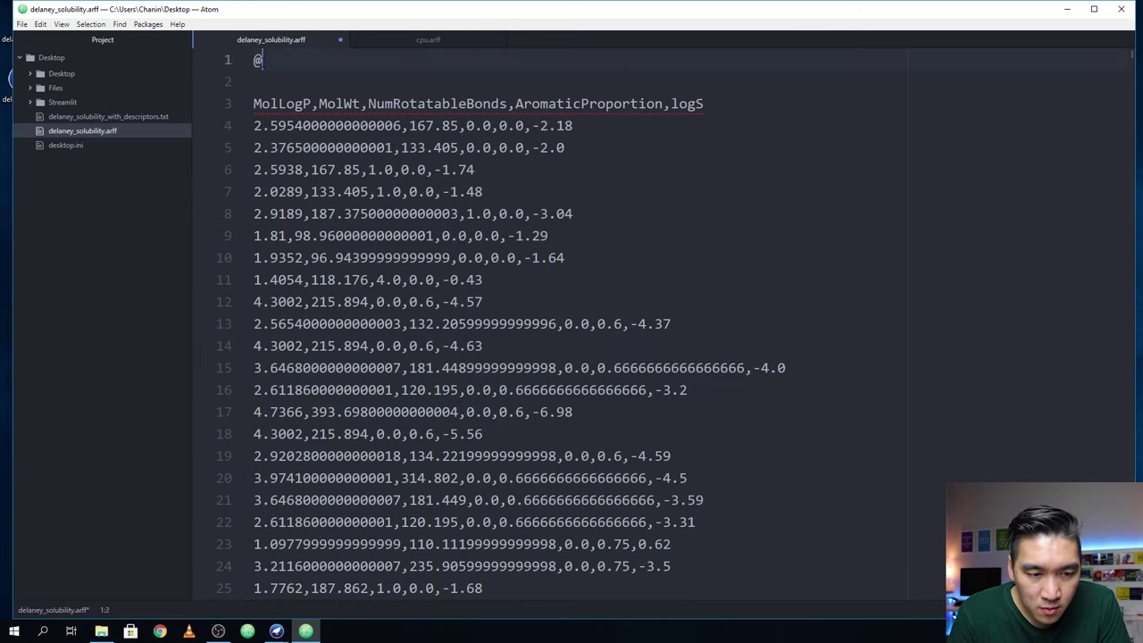
{"action": "type", "text": "relation "}
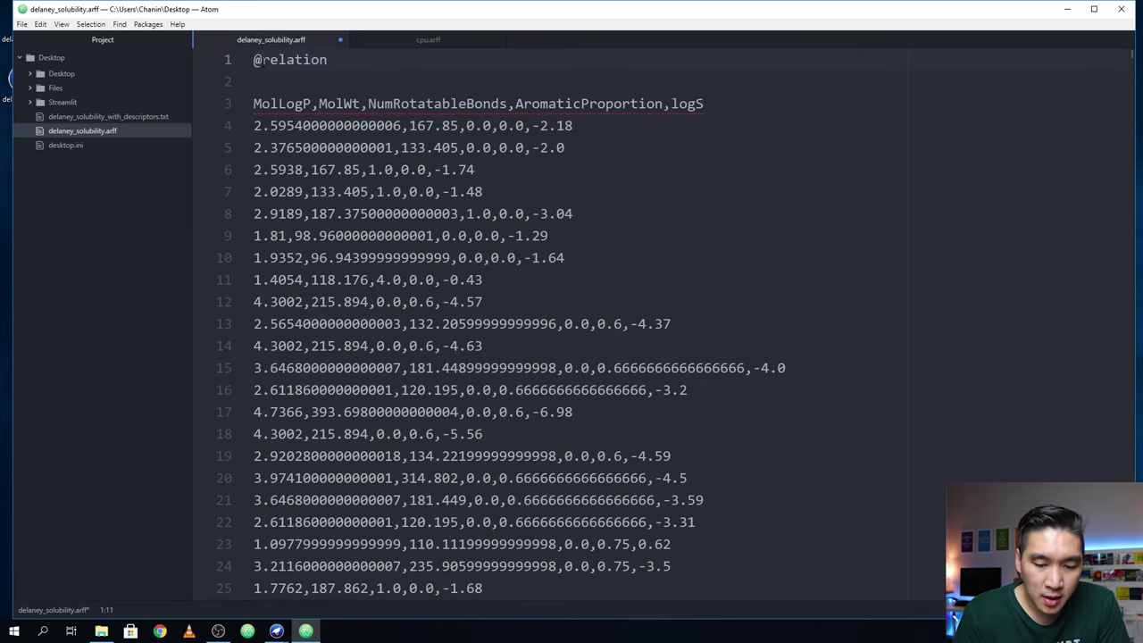
{"action": "type", "text": "'delaney"}
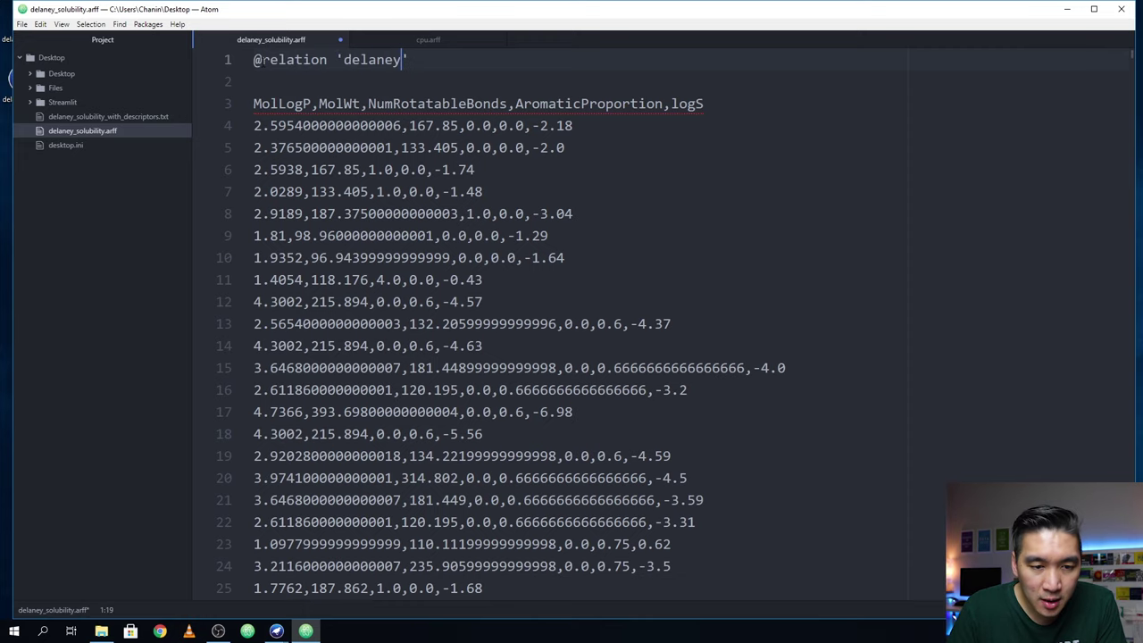
{"action": "left_click", "coordinate": [428, 40]}
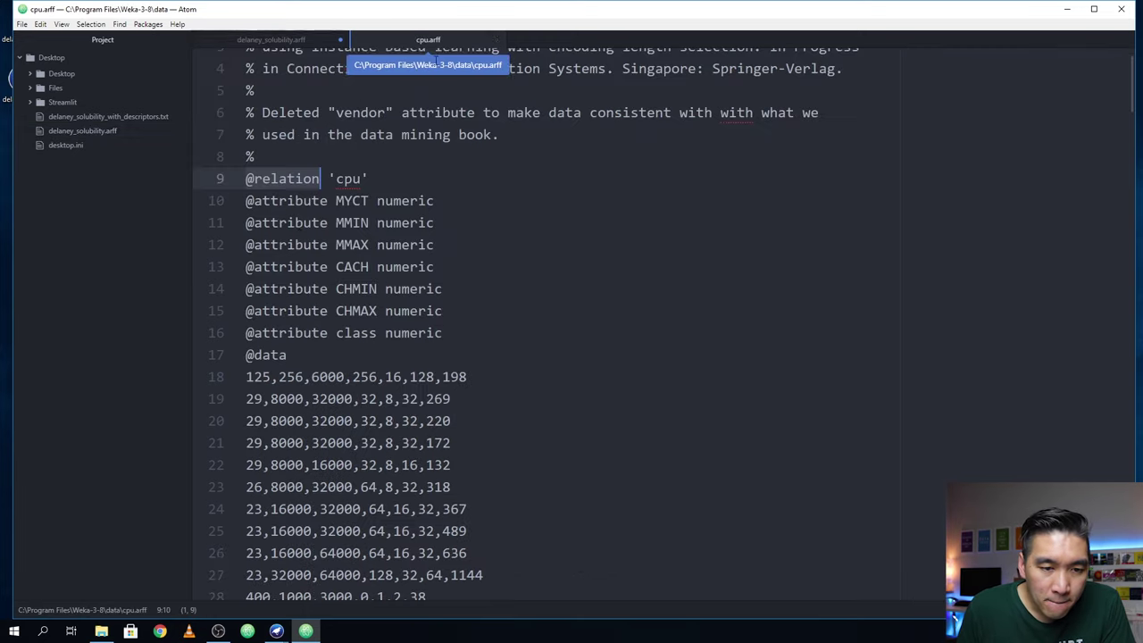
{"action": "left_click_drag", "start_coordinate": [246, 200], "coordinate": [444, 333]}
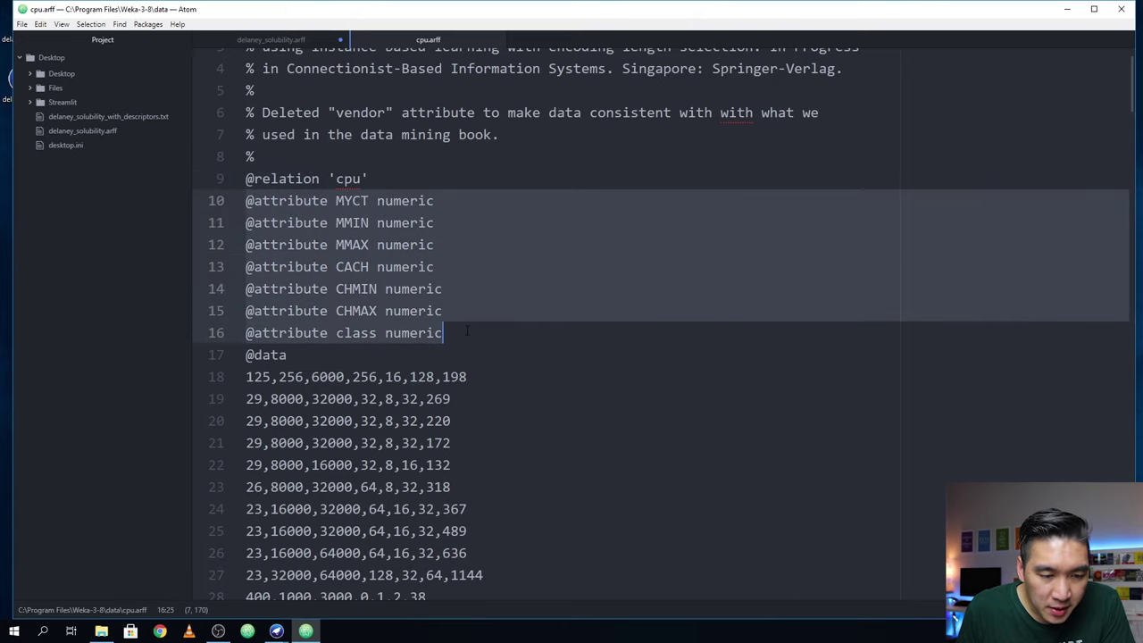
{"action": "left_click", "coordinate": [396, 200]}
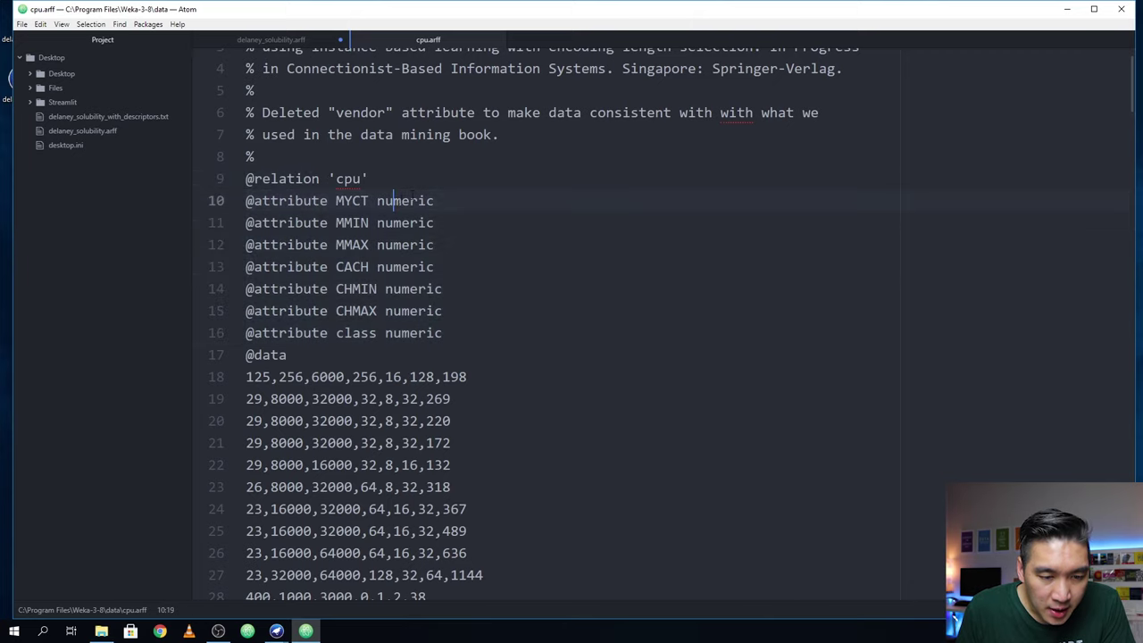
{"action": "double_click", "coordinate": [397, 200]}
{"action": "left_click", "coordinate": [287, 200]}
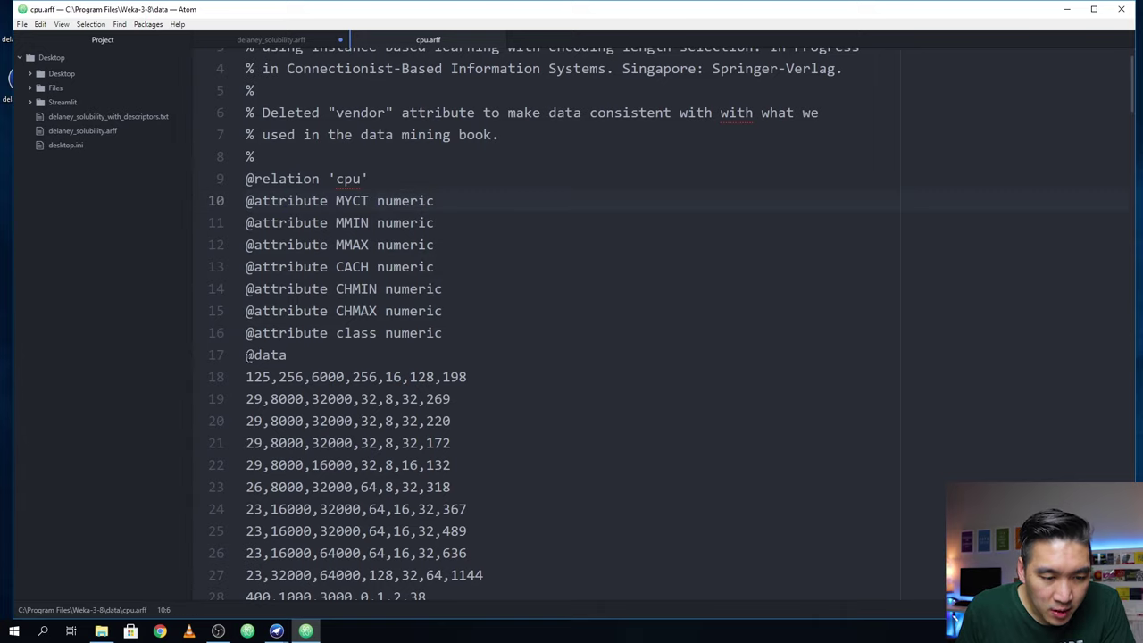
{"action": "left_click_drag", "start_coordinate": [246, 355], "coordinate": [288, 355]}
{"action": "left_click", "coordinate": [328, 355]}
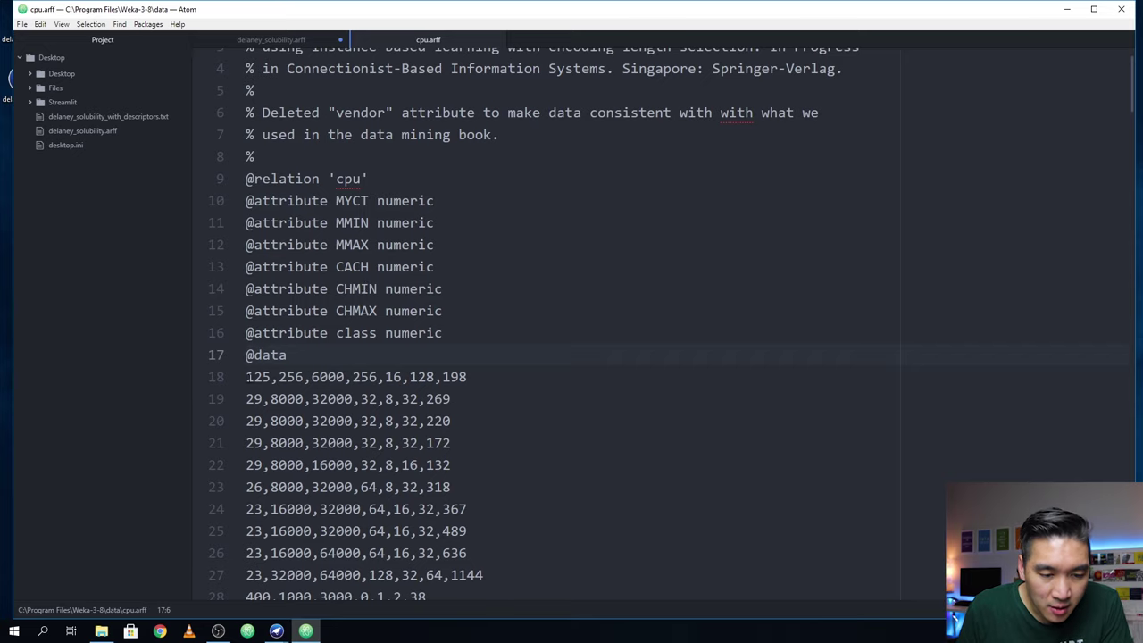
{"action": "left_click_drag", "start_coordinate": [246, 377], "coordinate": [465, 487]}
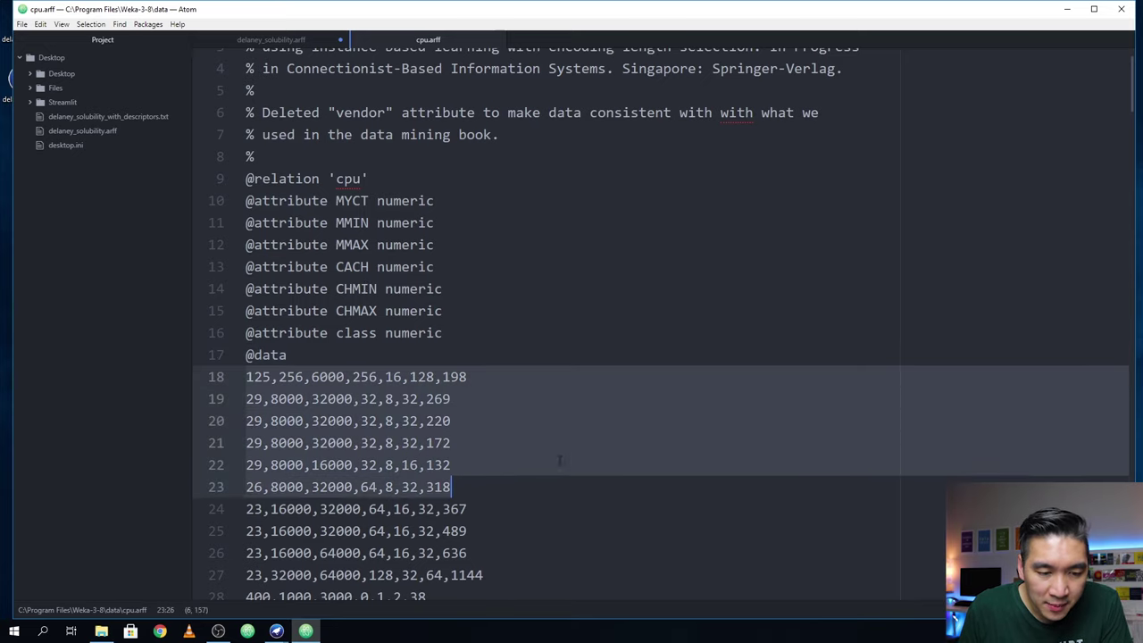
{"action": "left_click_drag", "start_coordinate": [586, 468], "coordinate": [452, 489]}
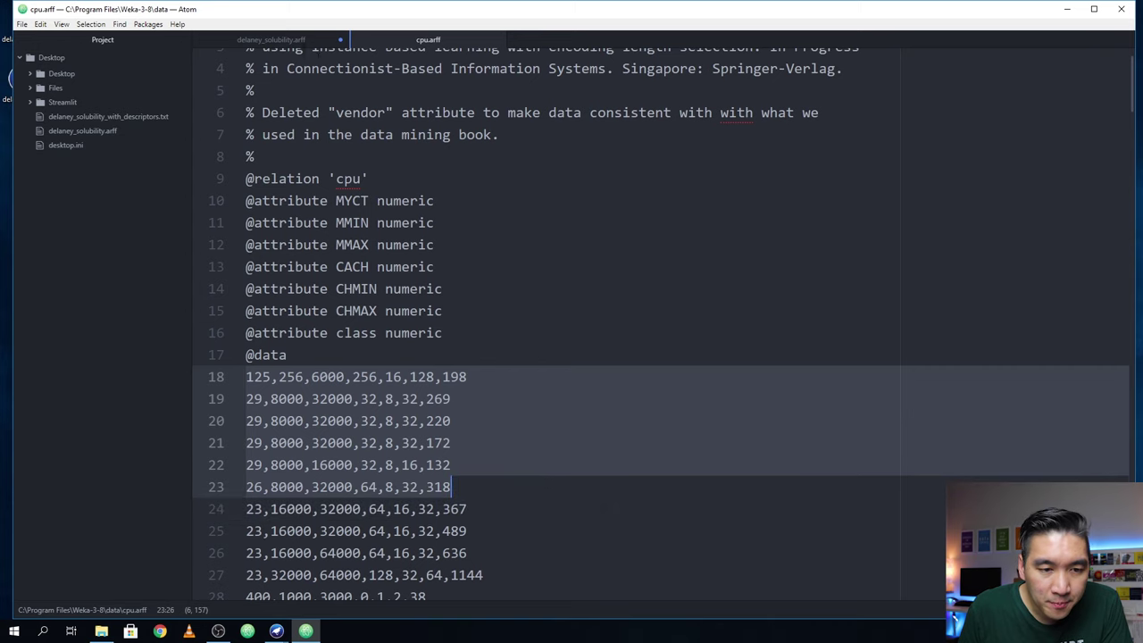
{"action": "left_click", "coordinate": [298, 42]}
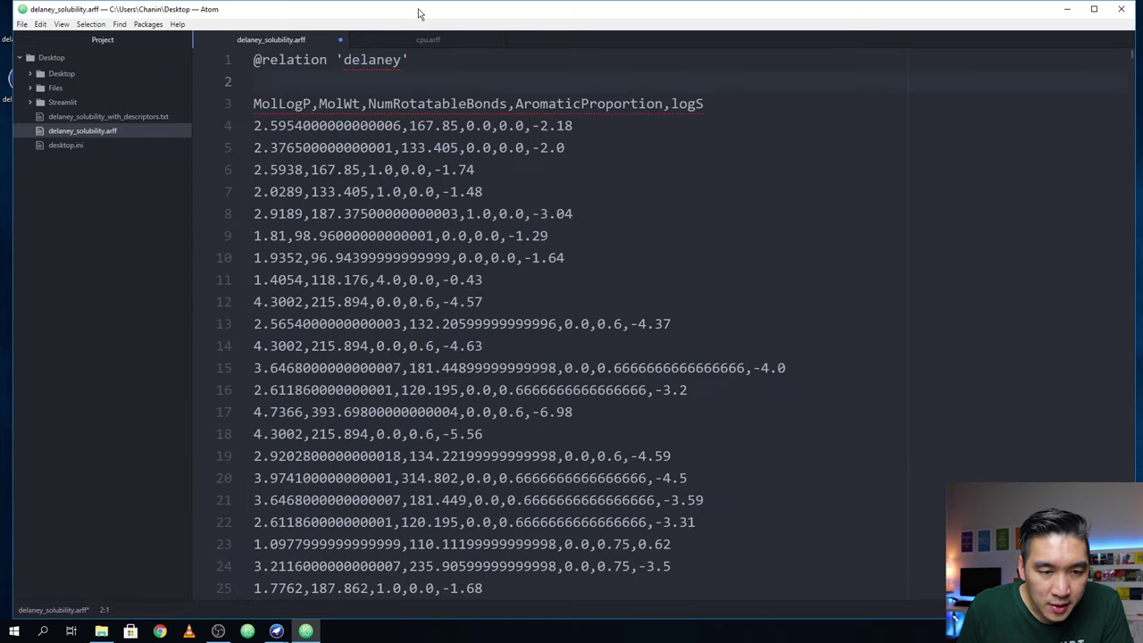
{"action": "left_click", "coordinate": [417, 38]}
{"action": "left_click", "coordinate": [300, 42]}
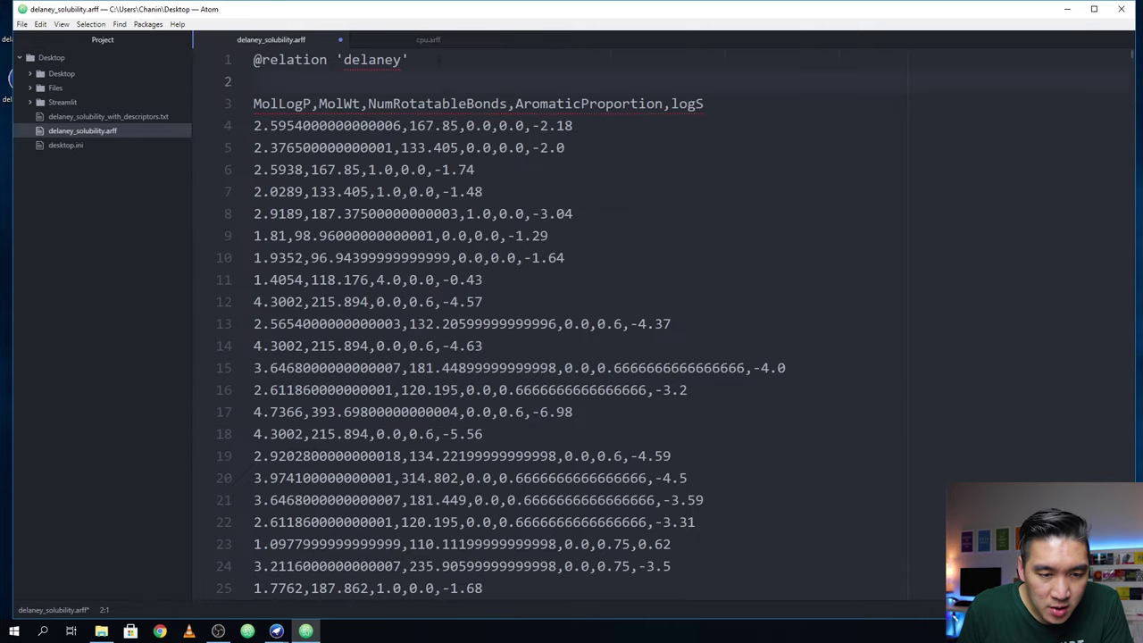
{"action": "key", "text": "Return"}
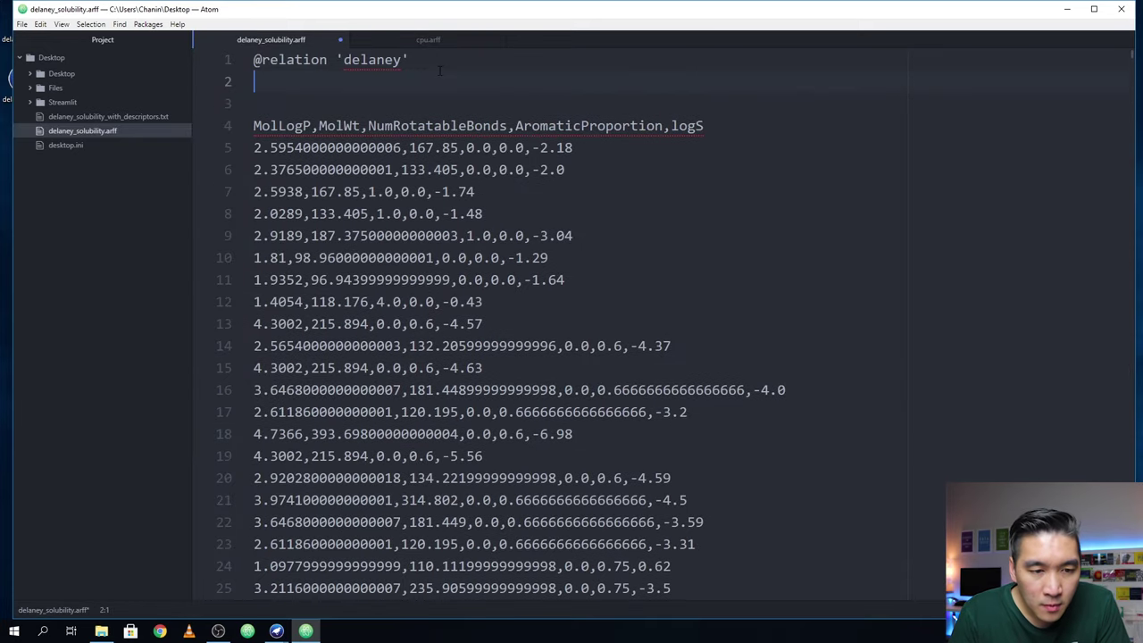
{"action": "key", "text": "Return"}
{"action": "type", "text": "@attrib"}
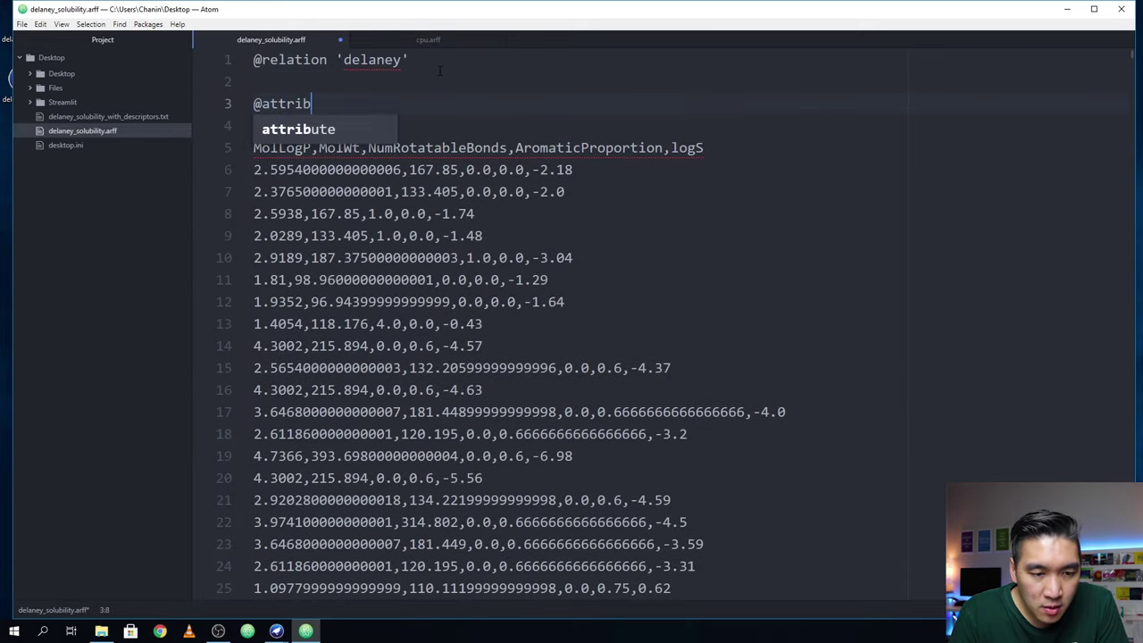
{"action": "type", "text": "ute"}
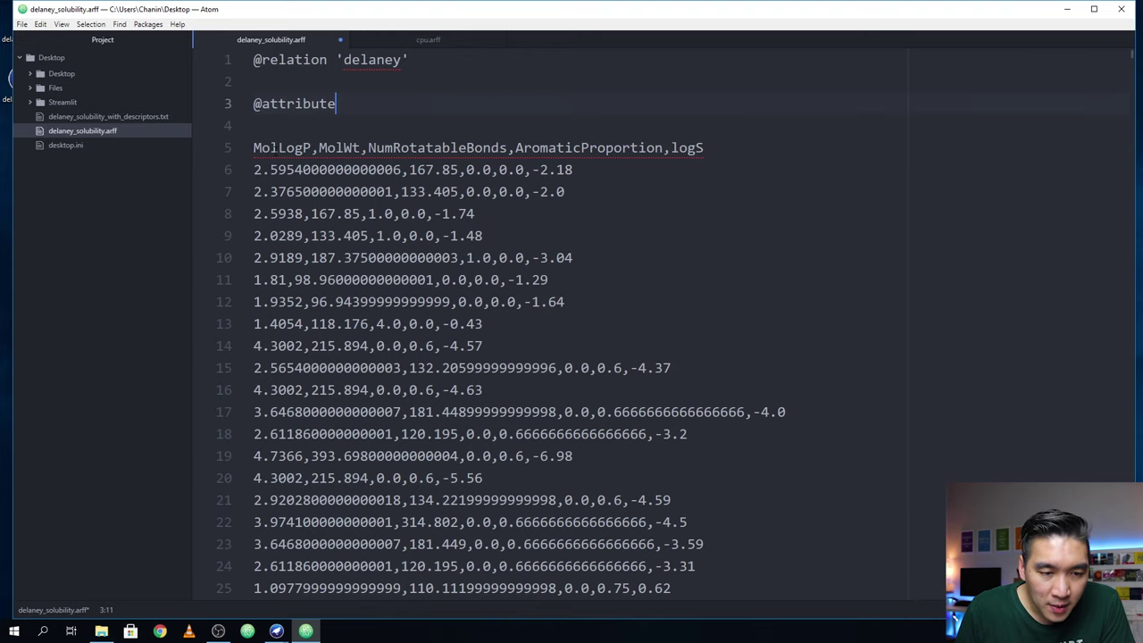
- Put MolLogP, MolWt, NumRotatableBonds, AromaticProportion and logS on separate lines and delete the commas between them
{"action": "double_click", "coordinate": [281, 148]}
{"action": "left_click", "coordinate": [318, 148]}
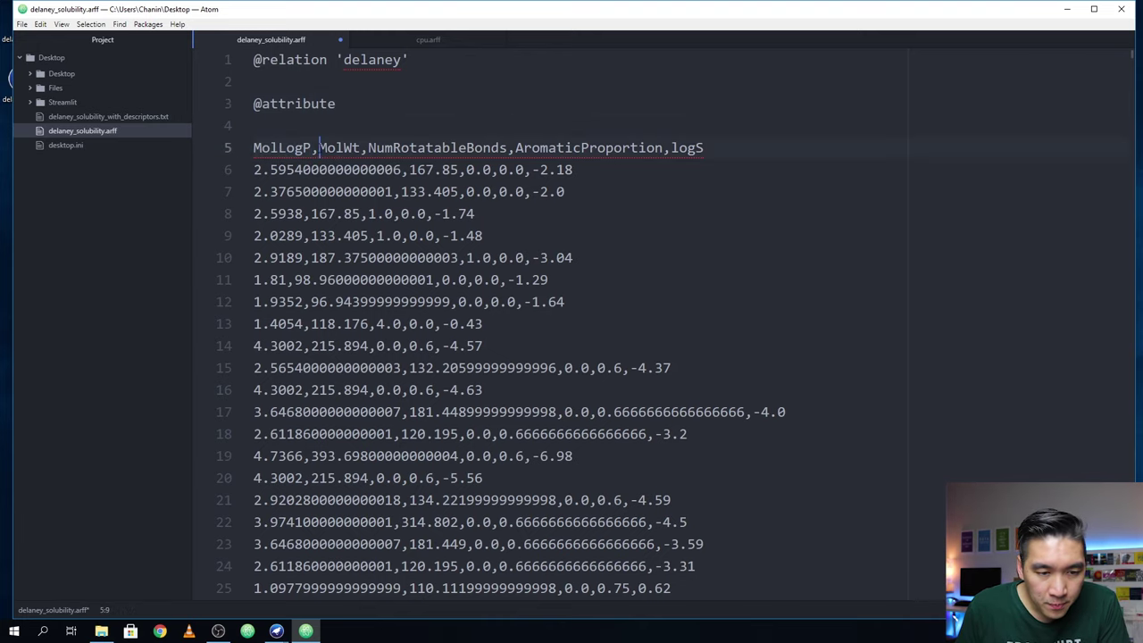
{"action": "key", "text": "Return"}
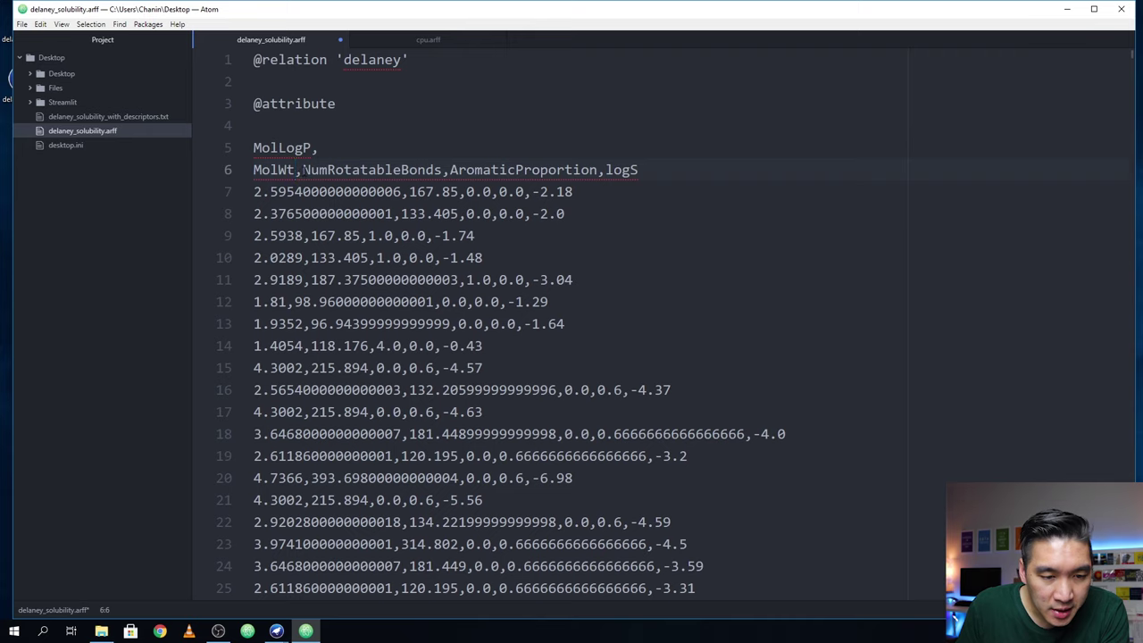
{"action": "key", "text": "Return"}
{"action": "key", "text": "Return"}
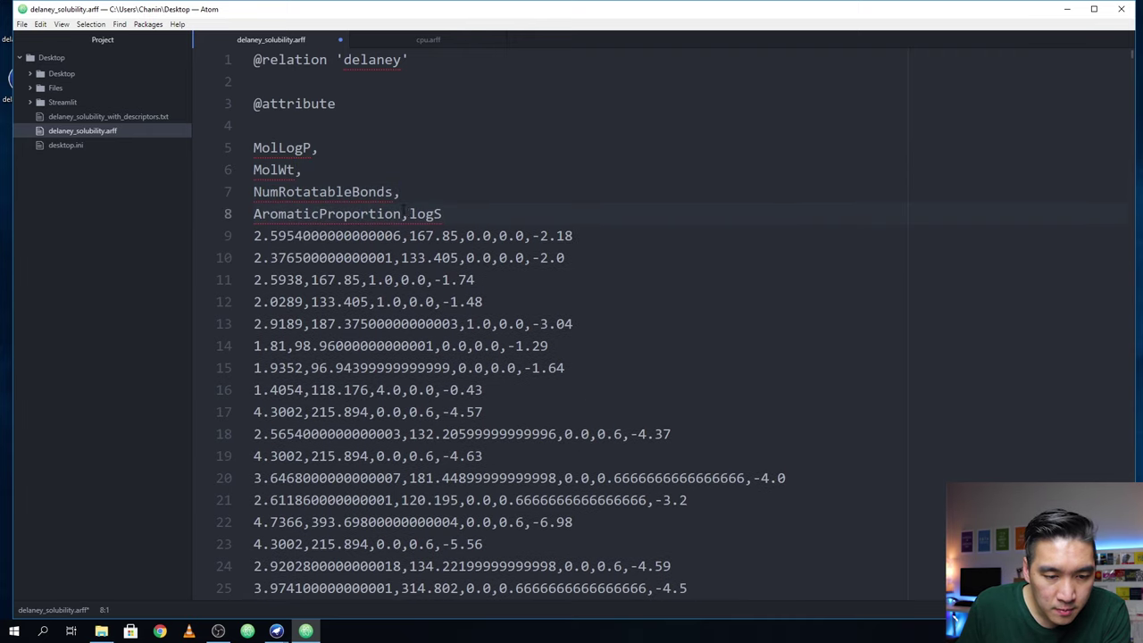
{"action": "key", "text": "Return"}
{"action": "key", "text": "Left"}
{"action": "key", "text": "BackSpace"}
{"action": "key", "text": "Up"}
{"action": "key", "text": "BackSpace"}
{"action": "key", "text": "Up"}
{"action": "key", "text": "BackSpace"}
{"action": "key", "text": "Up"}
{"action": "key", "text": "BackSpace"}
{"action": "key", "text": "Up"}
{"action": "key", "text": "Up"}
{"action": "left_click_drag", "start_coordinate": [335, 104], "coordinate": [248, 109]}
{"action": "key", "text": "ctrl+c"}
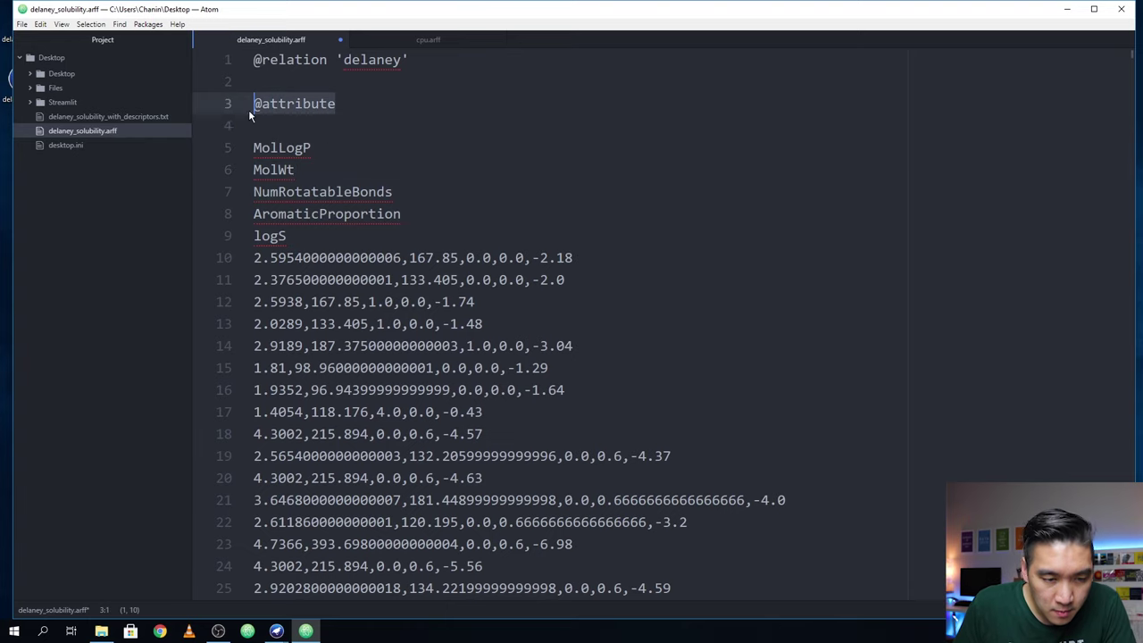
{"action": "key", "text": "BackSpace"}
{"action": "key", "text": "Down"}
{"action": "key", "text": "BackSpace"}
{"action": "key", "text": "BackSpace"}
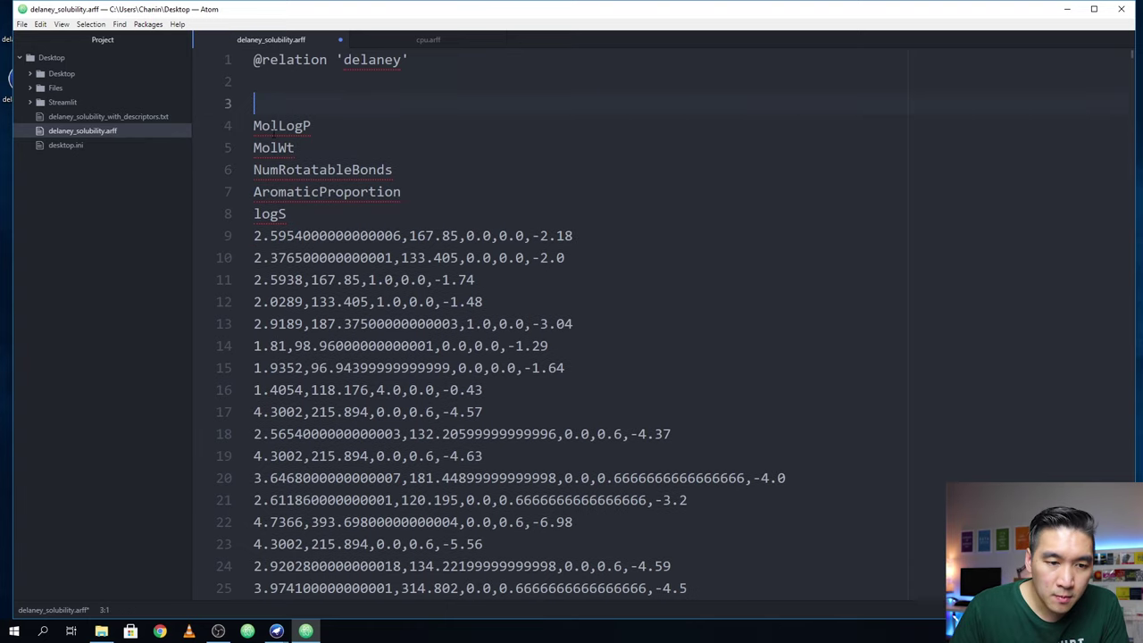
{"action": "key", "text": "Down"}
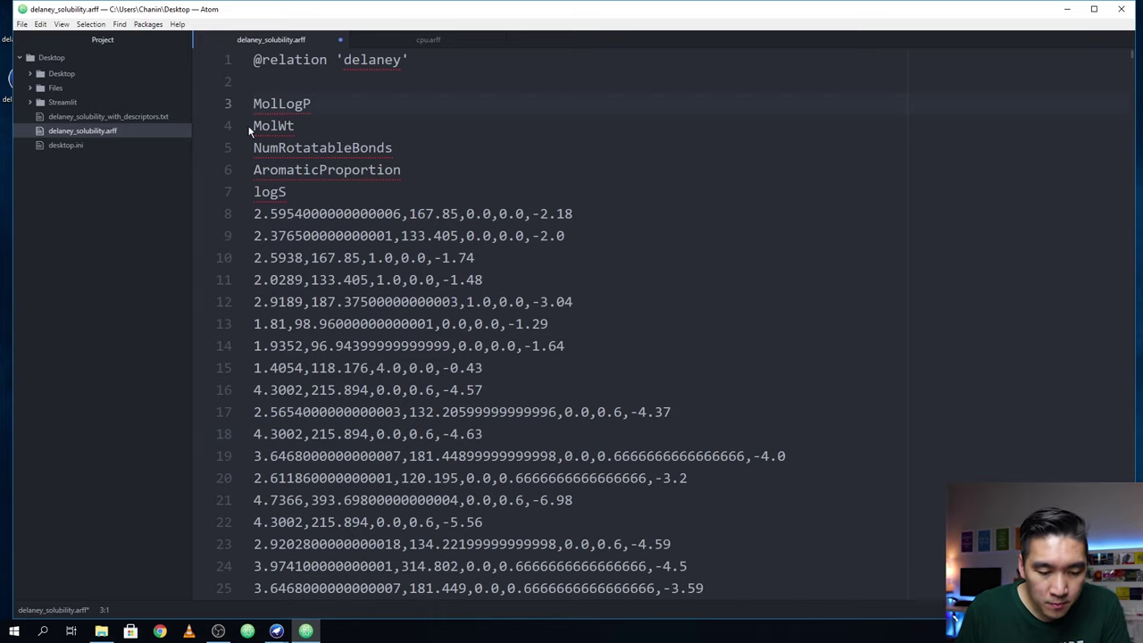
{"action": "key", "text": "ctrl+v"}
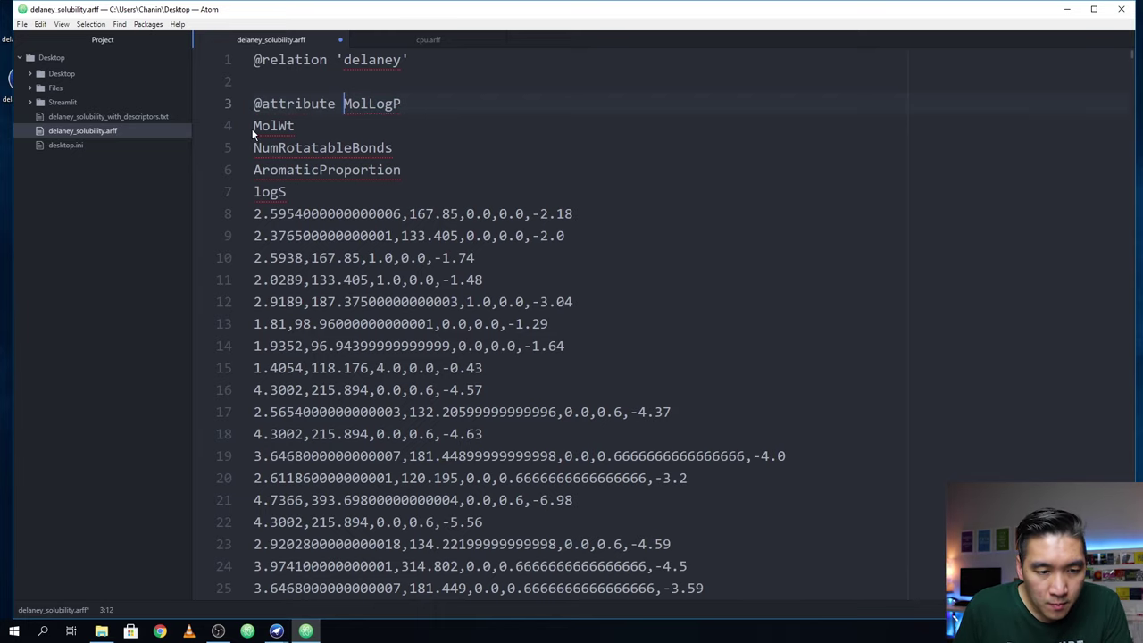
{"action": "key", "text": "ctrl+v"}
{"action": "key", "text": "Down"}
{"action": "key", "text": "Home"}
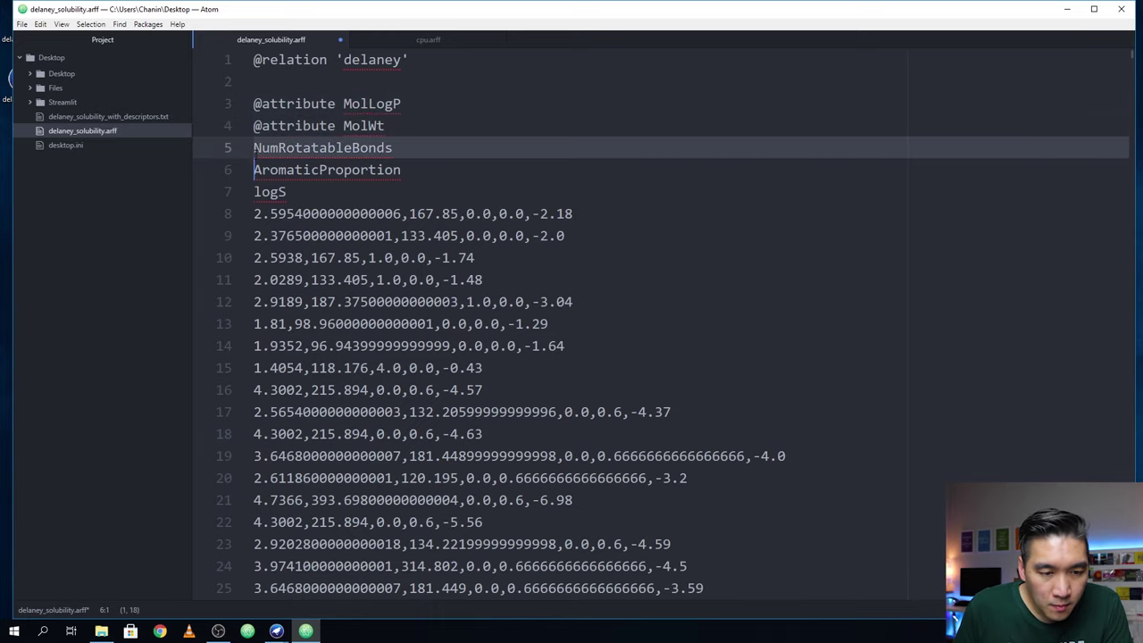
{"action": "key", "text": "ctrl+v"}
{"action": "key", "text": "Down"}
{"action": "key", "text": "Down"}
{"action": "key", "text": "Home"}
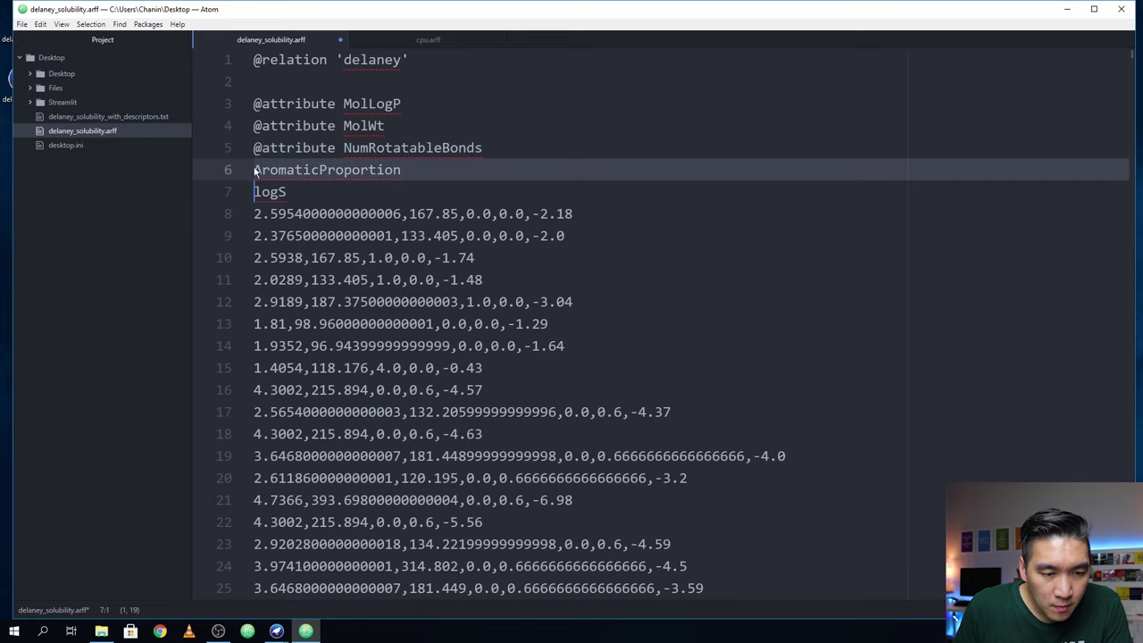
{"action": "key", "text": "Left"}
{"action": "key", "text": "ctrl+v"}
{"action": "key", "text": "Down"}
{"action": "key", "text": "Home"}
{"action": "key", "text": "ctrl+v"}
{"action": "left_click", "coordinate": [439, 107]}
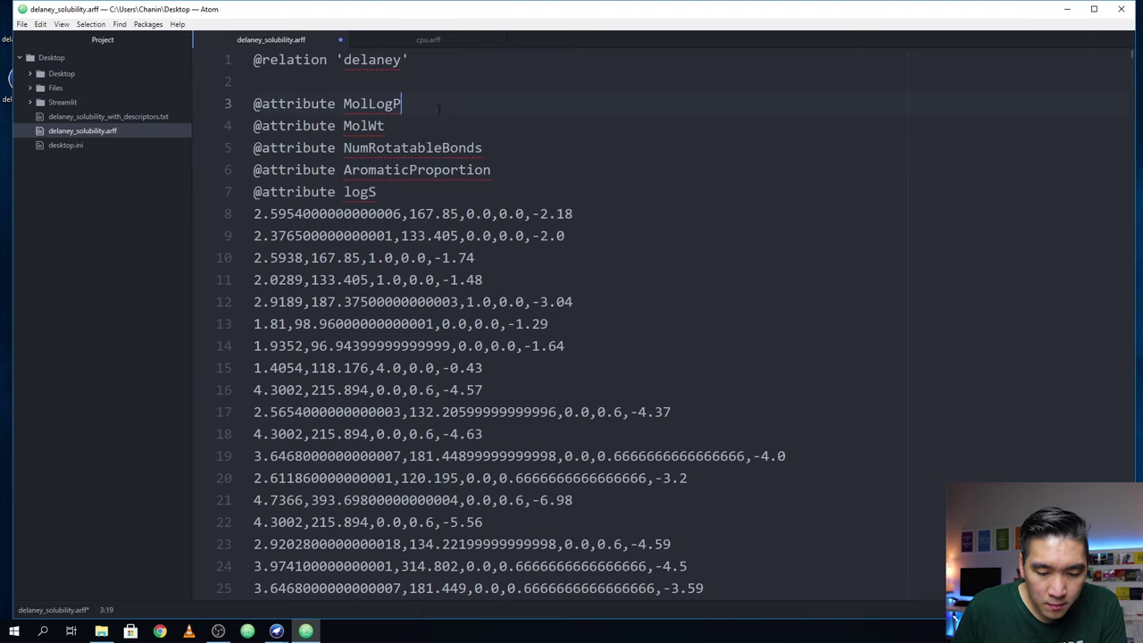
{"action": "type", "text": "numeric"}
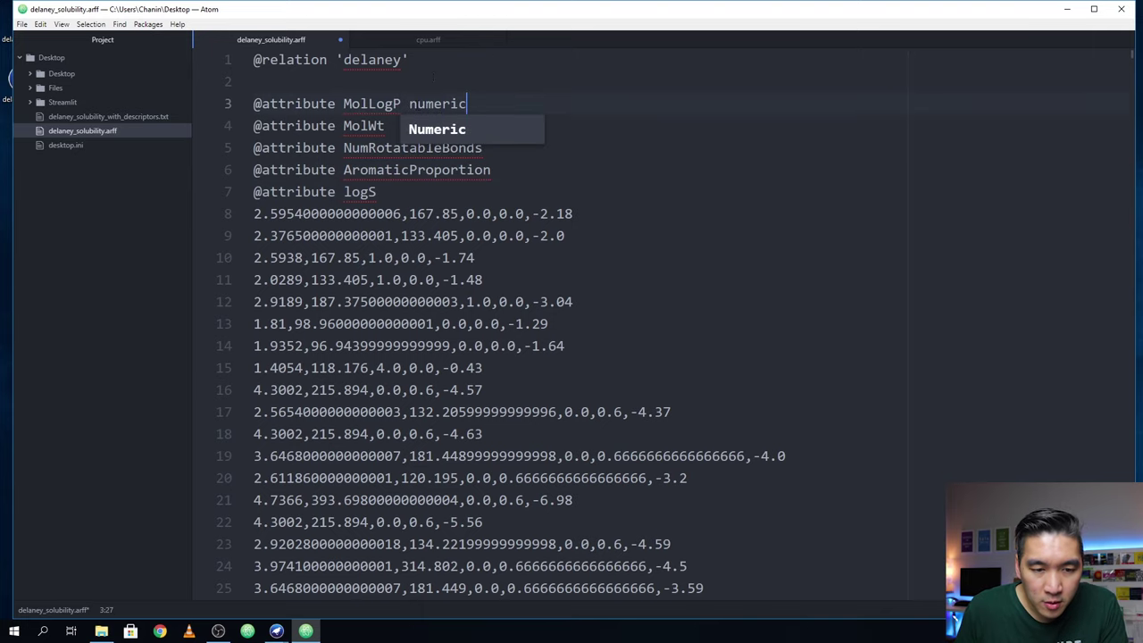
{"action": "key", "text": "Escape"}
{"action": "double_click", "coordinate": [434, 103]}
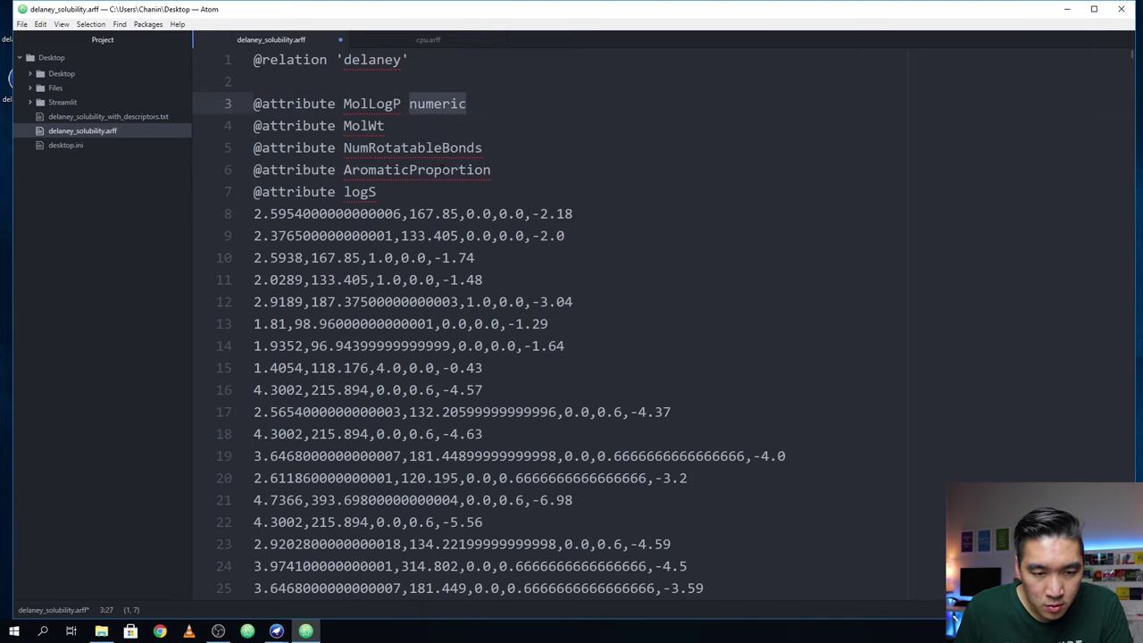
{"action": "key", "text": "ctrl+c"}
{"action": "key", "text": "Down"}
{"action": "key", "text": "ctrl+v"}
{"action": "key", "text": "Down"}
{"action": "key", "text": "End"}
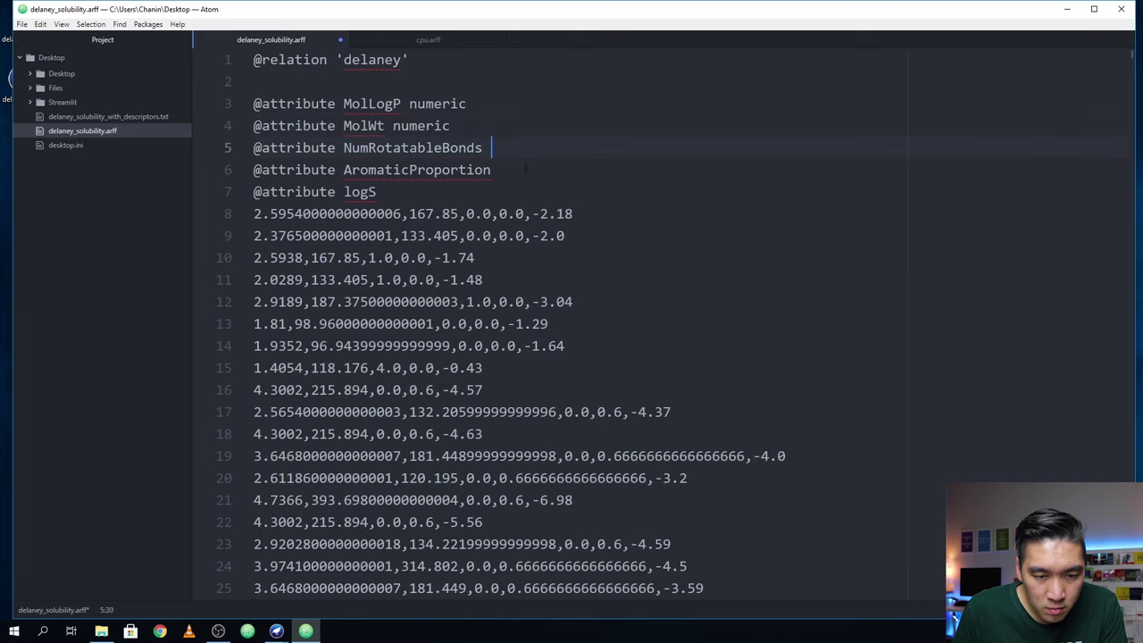
{"action": "key", "text": "ctrl+v"}
{"action": "key", "text": "Down"}
{"action": "key", "text": "End"}
{"action": "key", "text": "ctrl+v"}
{"action": "key", "text": "Down"}
{"action": "key", "text": "ctrl+v"}
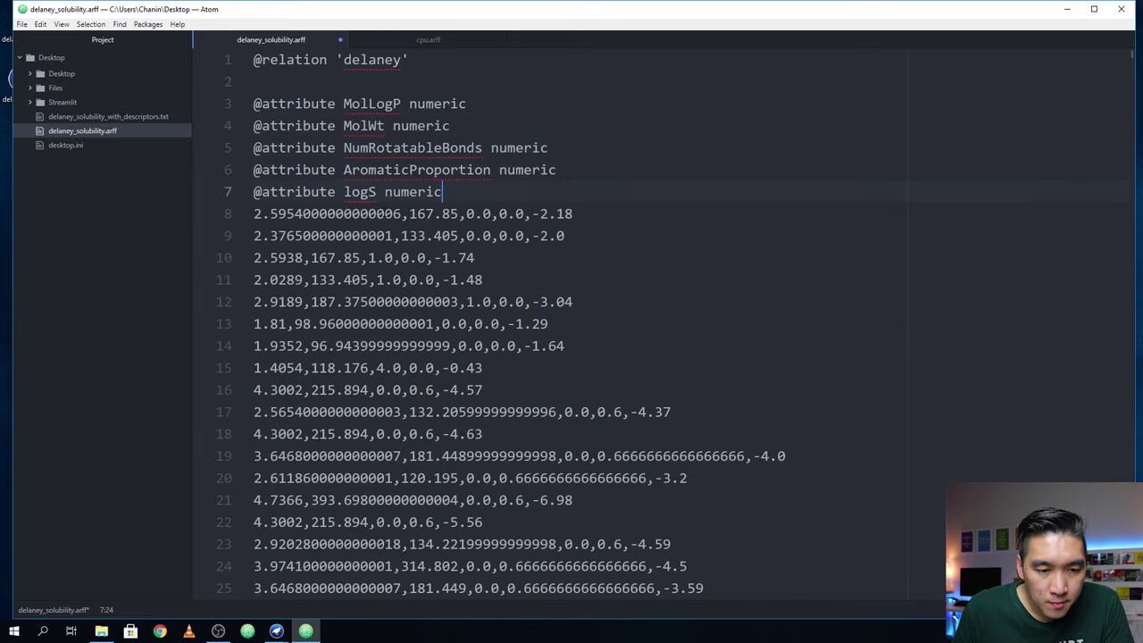
{"action": "key", "text": "Return"}
{"action": "key", "text": "Return"}
{"action": "type", "text": "@data"}
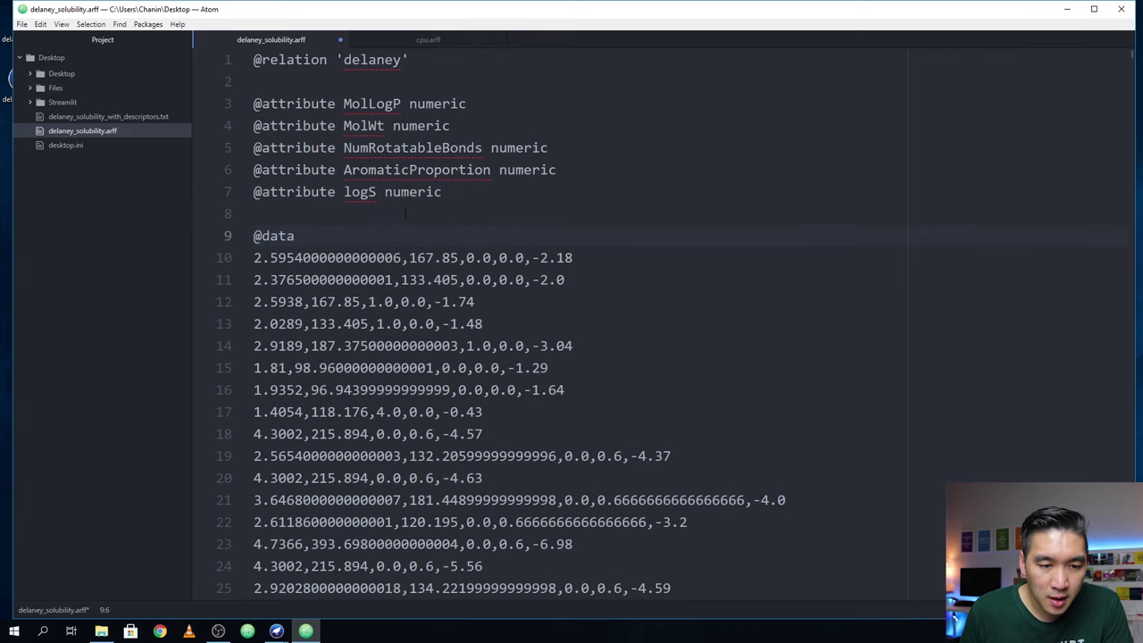
{"action": "key", "text": "Up"}
{"action": "left_click", "coordinate": [279, 82]}
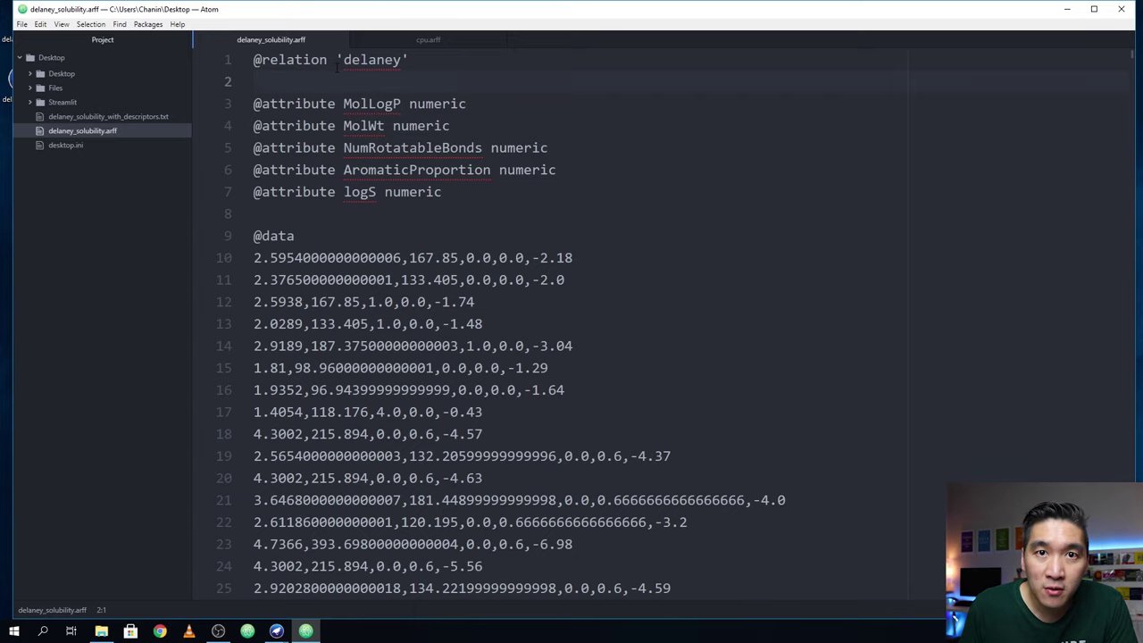
{"action": "left_click_drag", "start_coordinate": [257, 258], "coordinate": [560, 455]}
{"action": "left_click_drag", "start_coordinate": [534, 280], "coordinate": [540, 280]}
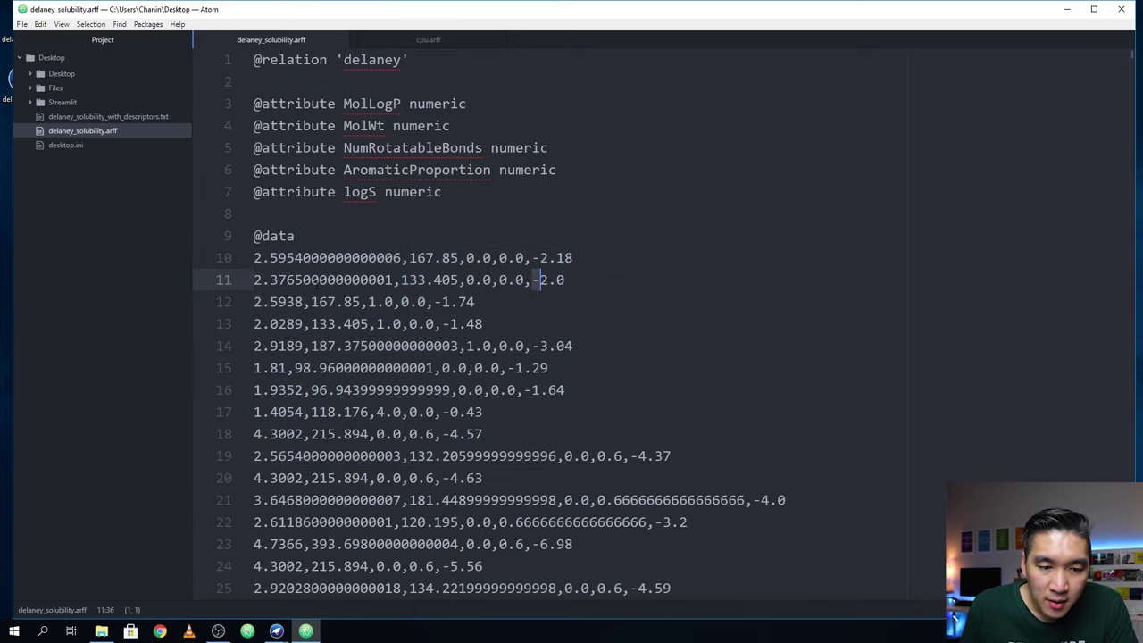
{"action": "left_click_drag", "start_coordinate": [318, 235], "coordinate": [250, 31]}
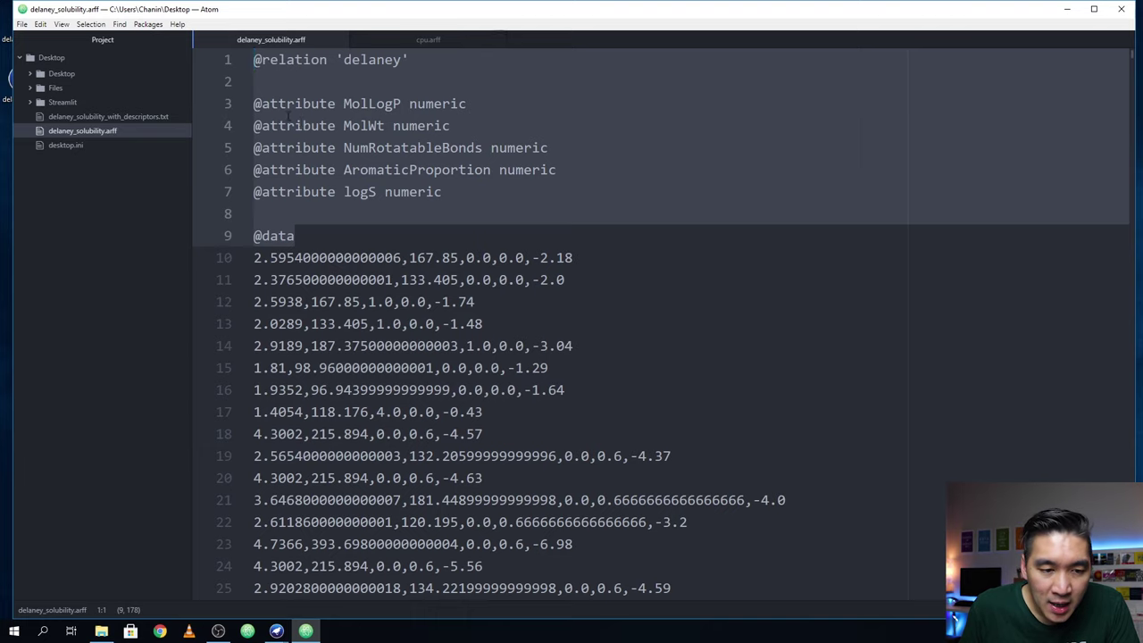
{"action": "left_click", "coordinate": [278, 105]}
{"action": "left_click_drag", "start_coordinate": [254, 106], "coordinate": [447, 193]}
{"action": "left_click", "coordinate": [295, 258]}
{"action": "left_click", "coordinate": [269, 280]}
{"action": "left_click_drag", "start_coordinate": [252, 259], "coordinate": [482, 434]}
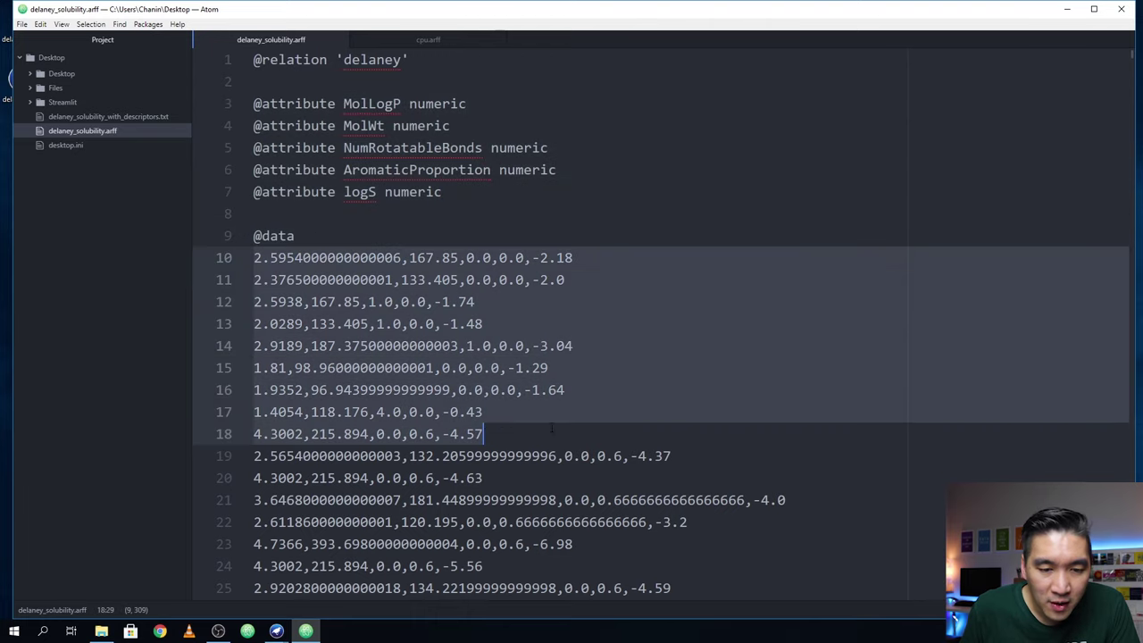
{"action": "left_click", "coordinate": [850, 147]}
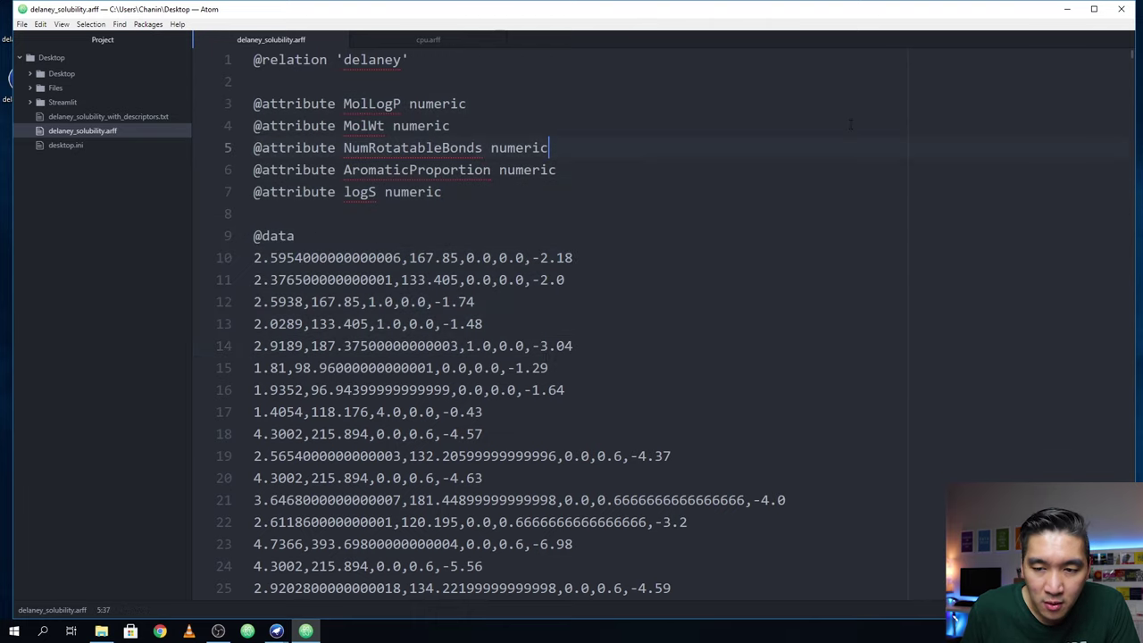
- Close the text editor, load delaney_solubility.arff from the Desktop into Weka Explorer, and close the leftover file window
{"action": "left_click", "coordinate": [1121, 9]}
{"action": "left_click", "coordinate": [300, 386]}
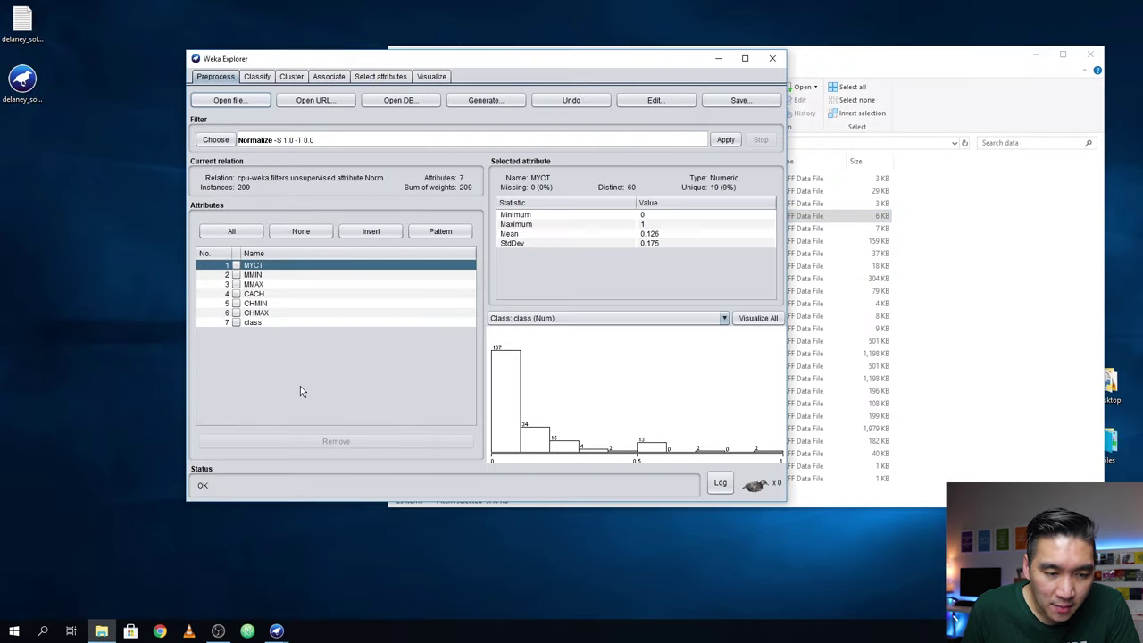
{"action": "left_click", "coordinate": [232, 103]}
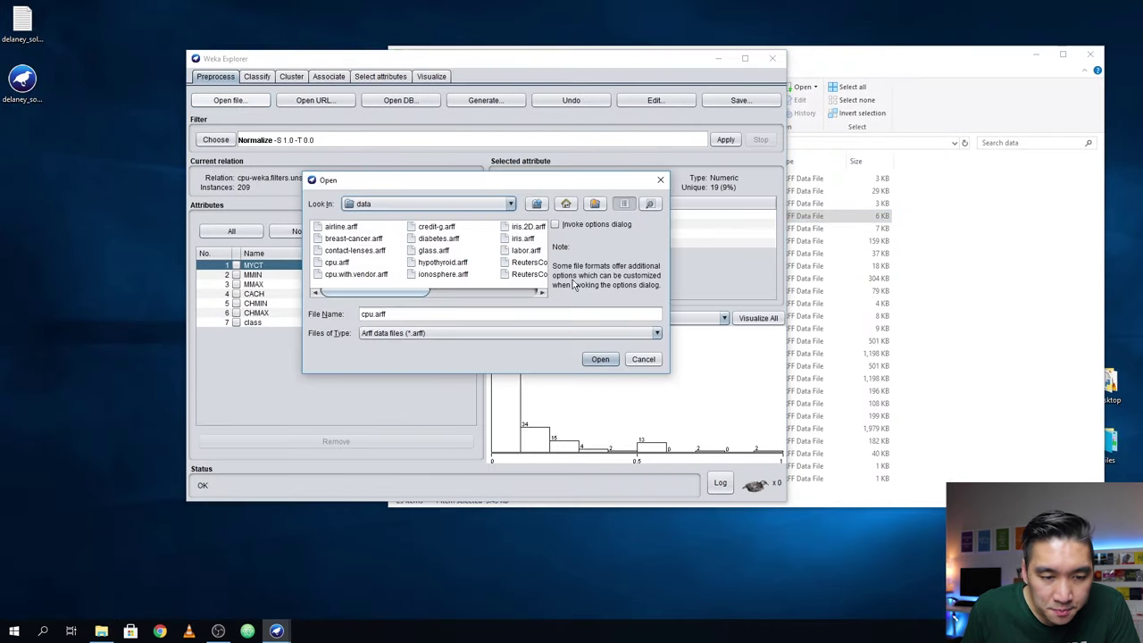
{"action": "left_click", "coordinate": [500, 204]}
{"action": "scroll", "coordinate": [393, 230], "scroll_direction": "up", "scroll_amount": 3}
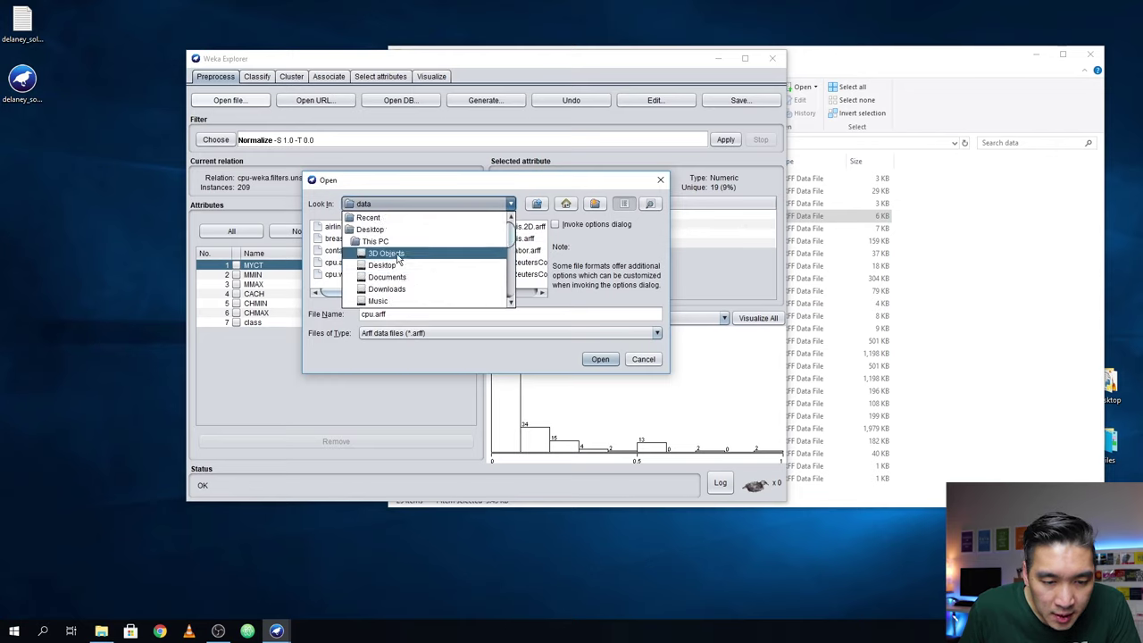
{"action": "left_click", "coordinate": [393, 231]}
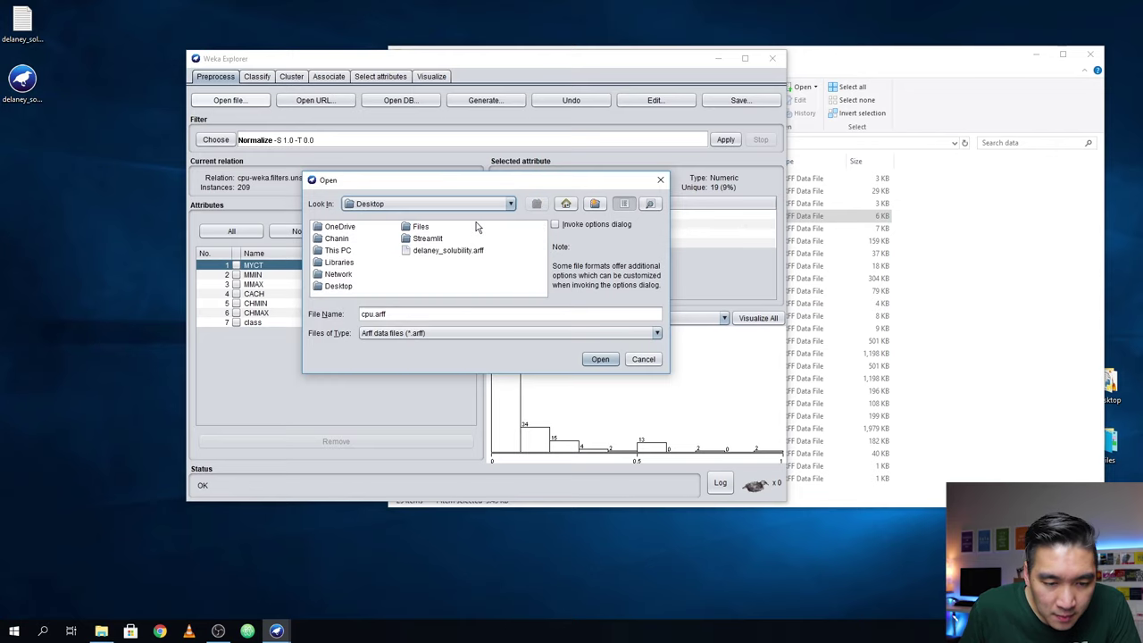
{"action": "left_click", "coordinate": [434, 254]}
{"action": "left_click", "coordinate": [599, 359]}
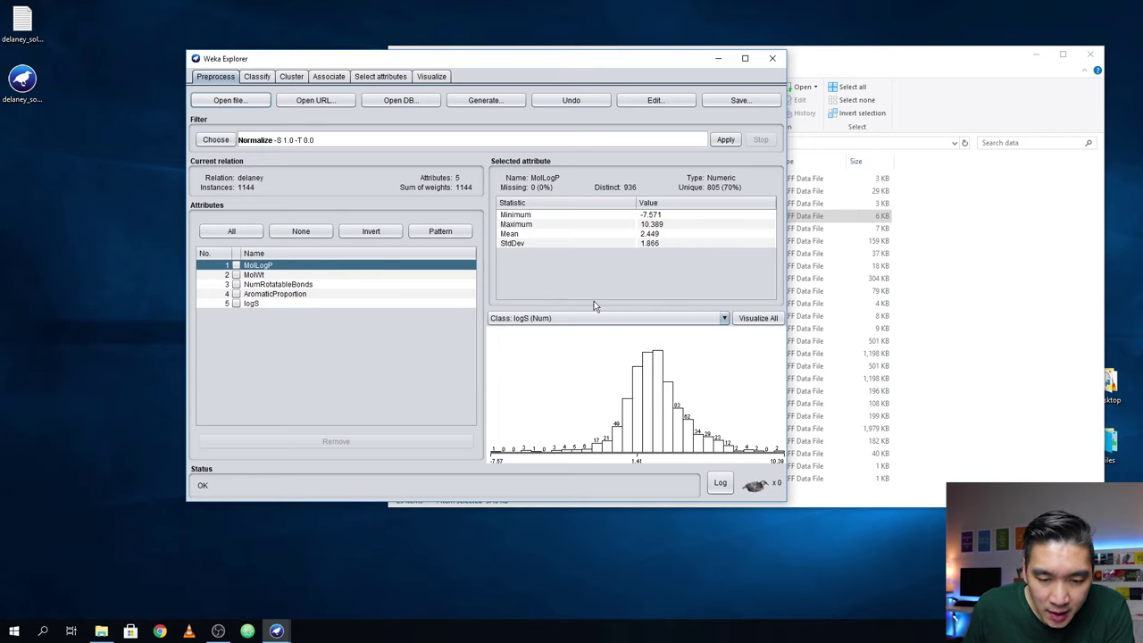
{"action": "left_click", "coordinate": [1090, 56]}
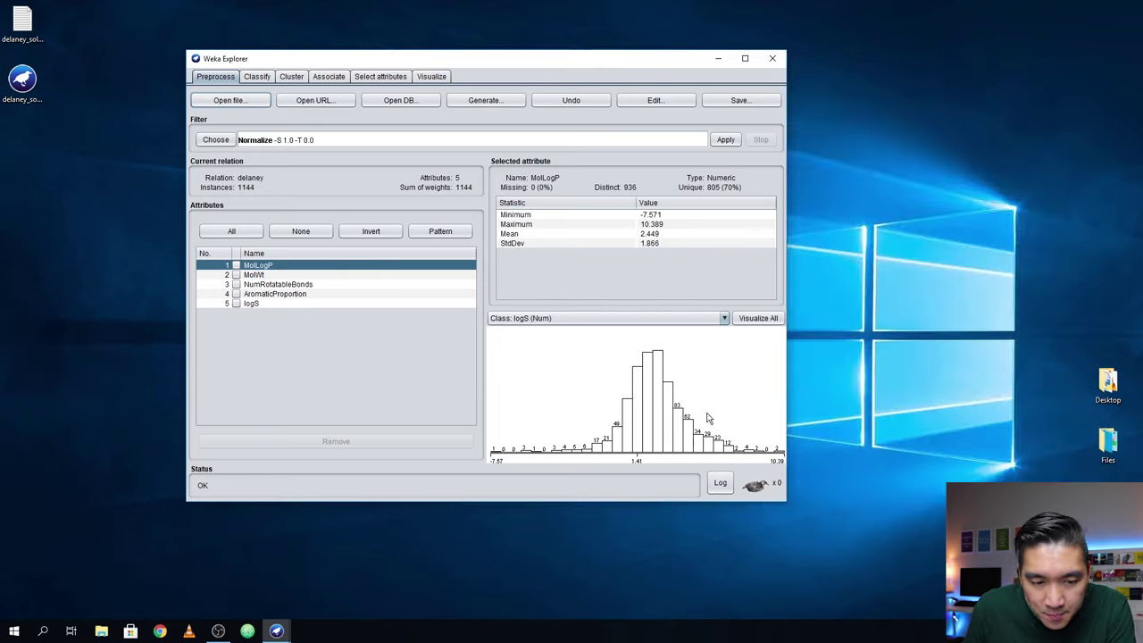
- Examine the statistics and histograms of MolWt, NumRotatableBonds, AromaticProportion and logS
{"action": "left_click", "coordinate": [270, 276]}
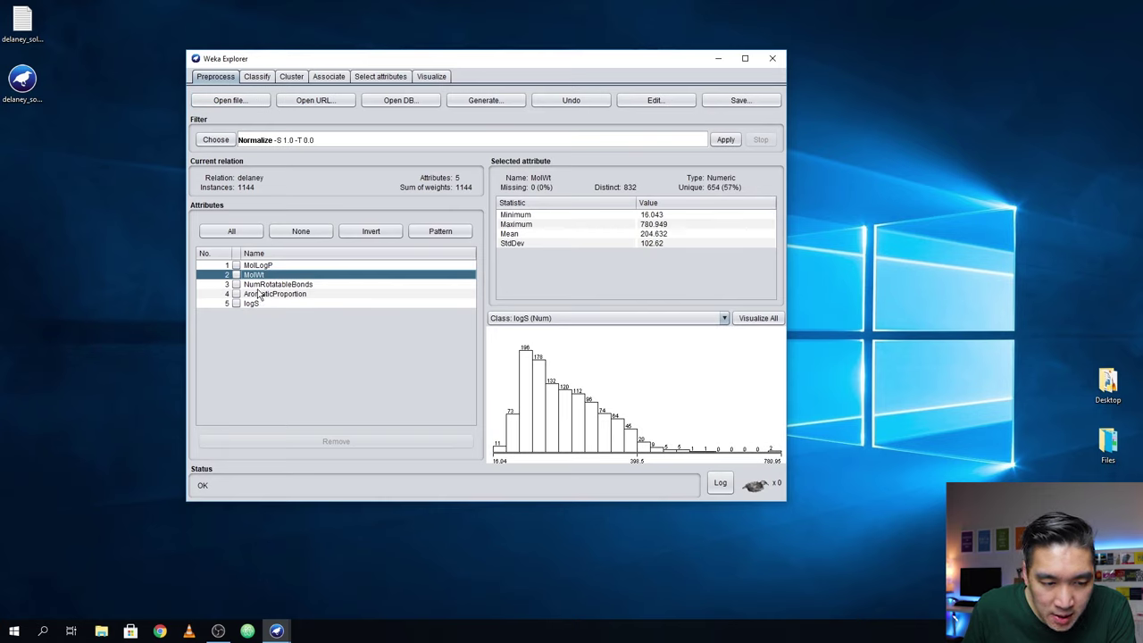
{"action": "left_click", "coordinate": [264, 285]}
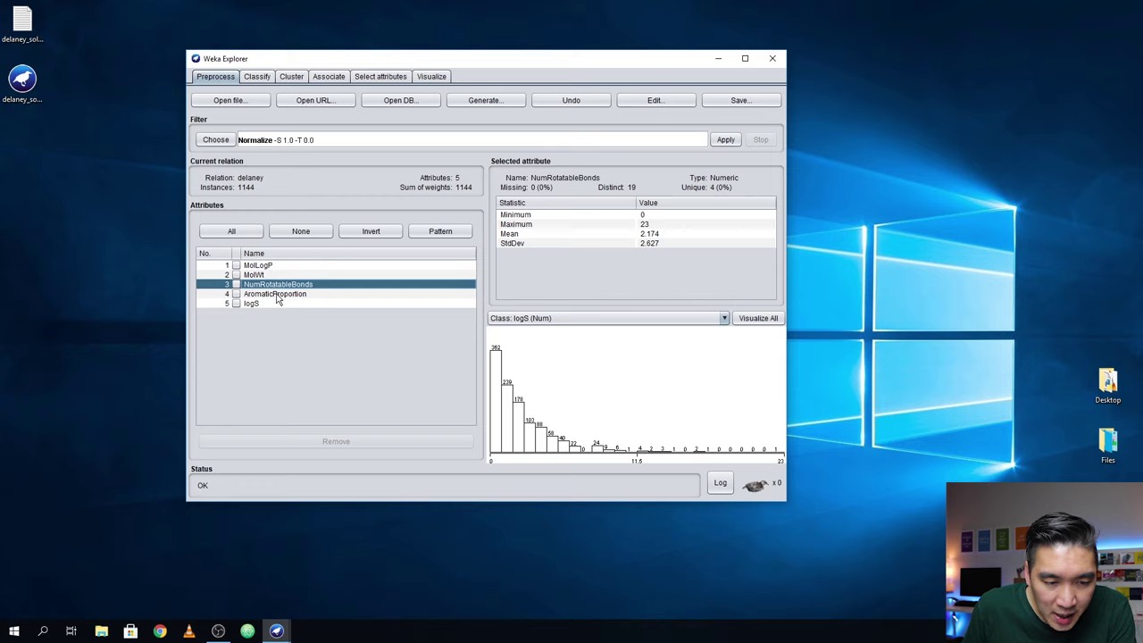
{"action": "left_click", "coordinate": [278, 295]}
{"action": "left_click", "coordinate": [272, 305]}
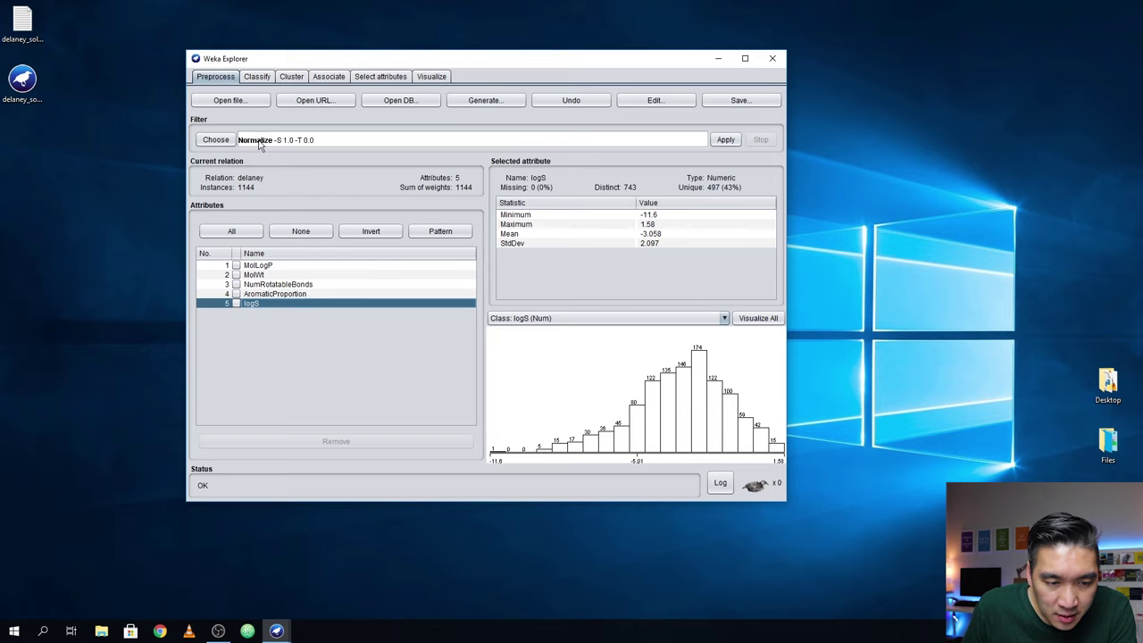
- Apply the unsupervised attribute filter Standardize to the delaney dataset and check the attribute statistics before and after
{"action": "left_click", "coordinate": [217, 141]}
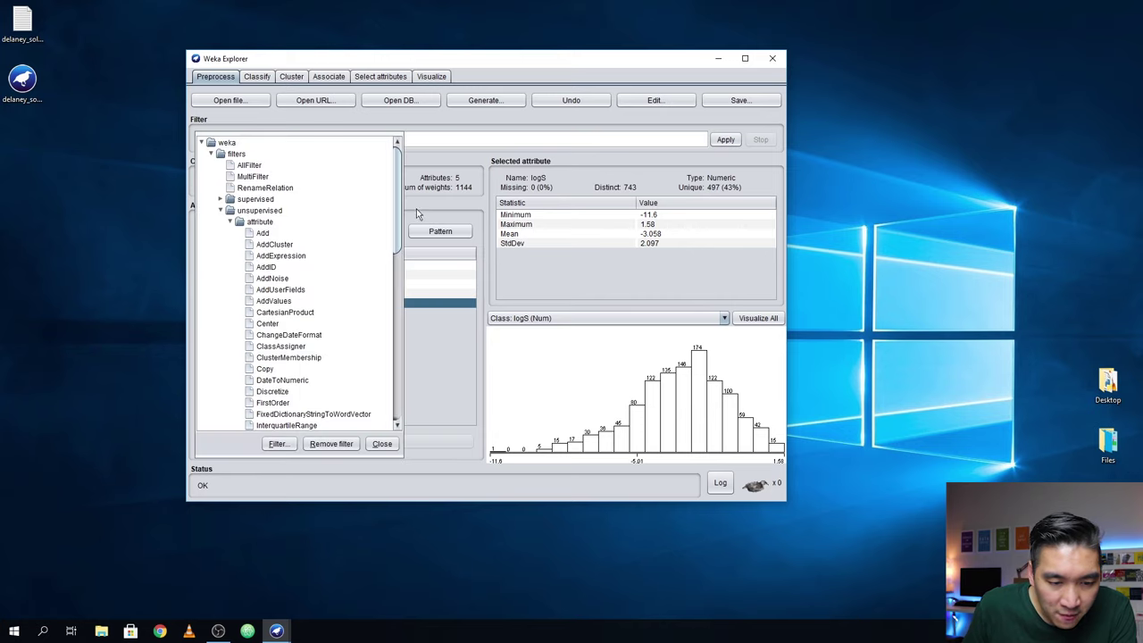
{"action": "left_click_drag", "start_coordinate": [399, 215], "coordinate": [393, 398]}
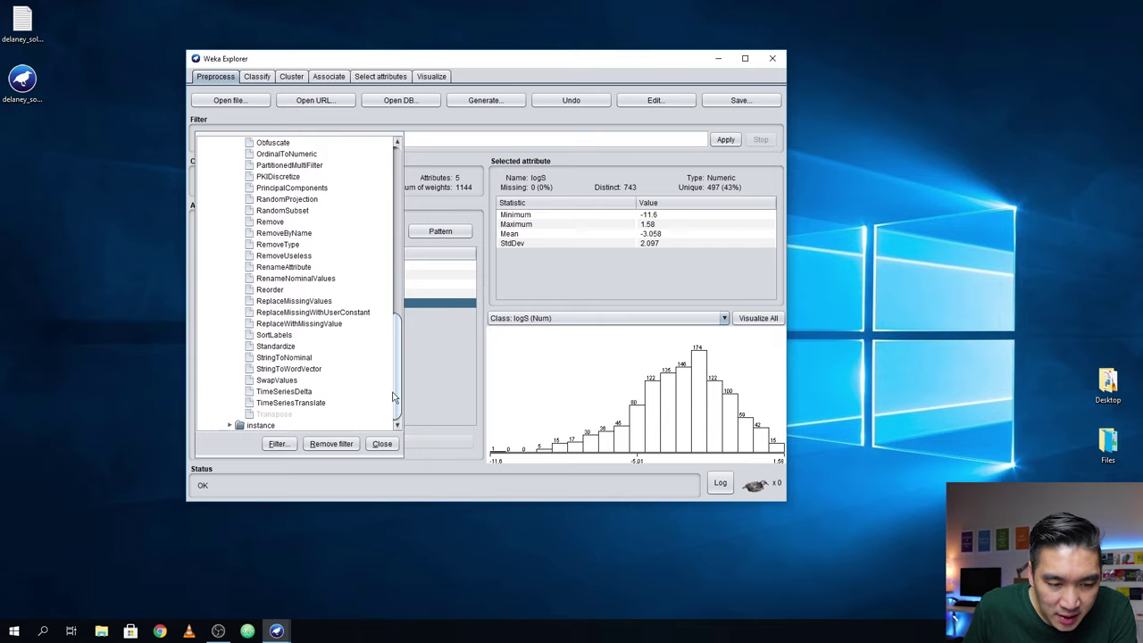
{"action": "left_click", "coordinate": [271, 346]}
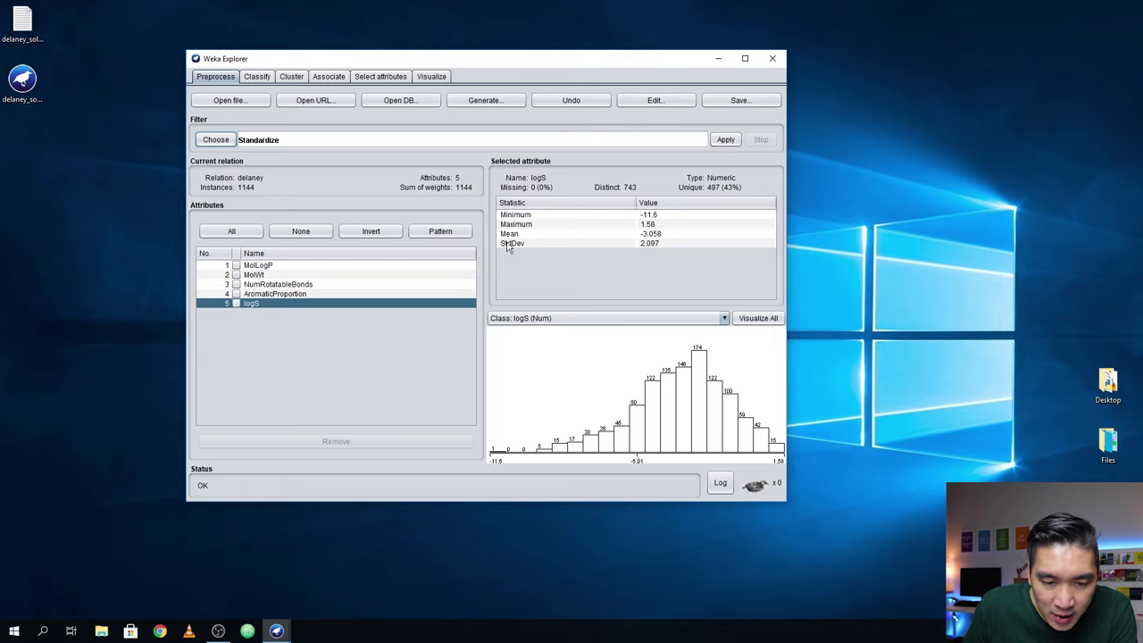
{"action": "left_click", "coordinate": [427, 286]}
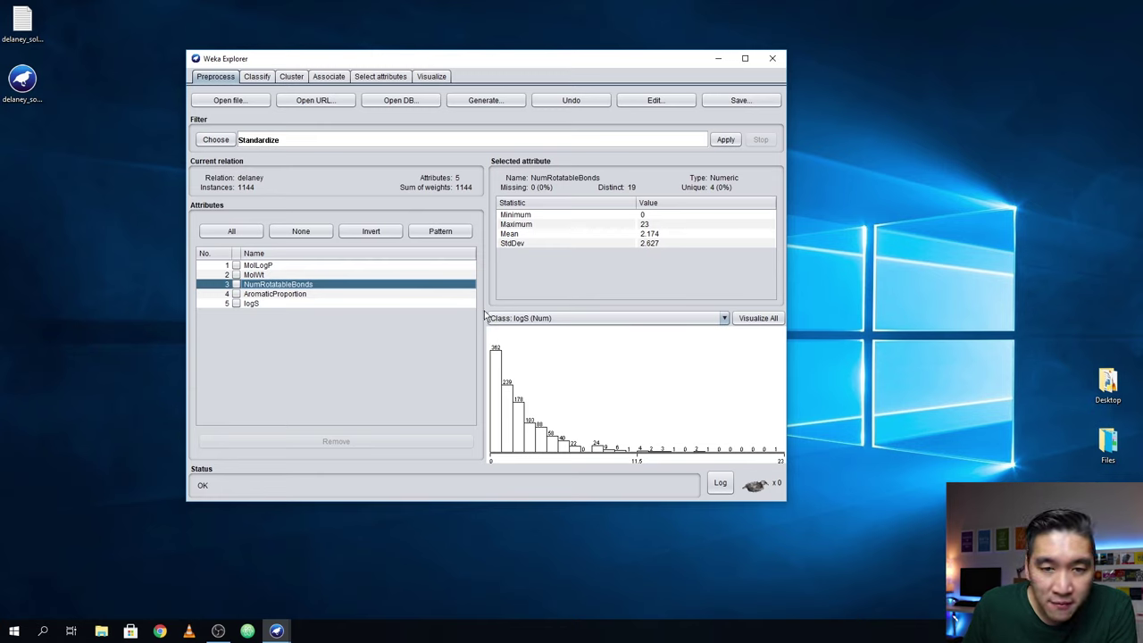
{"action": "left_click", "coordinate": [385, 267]}
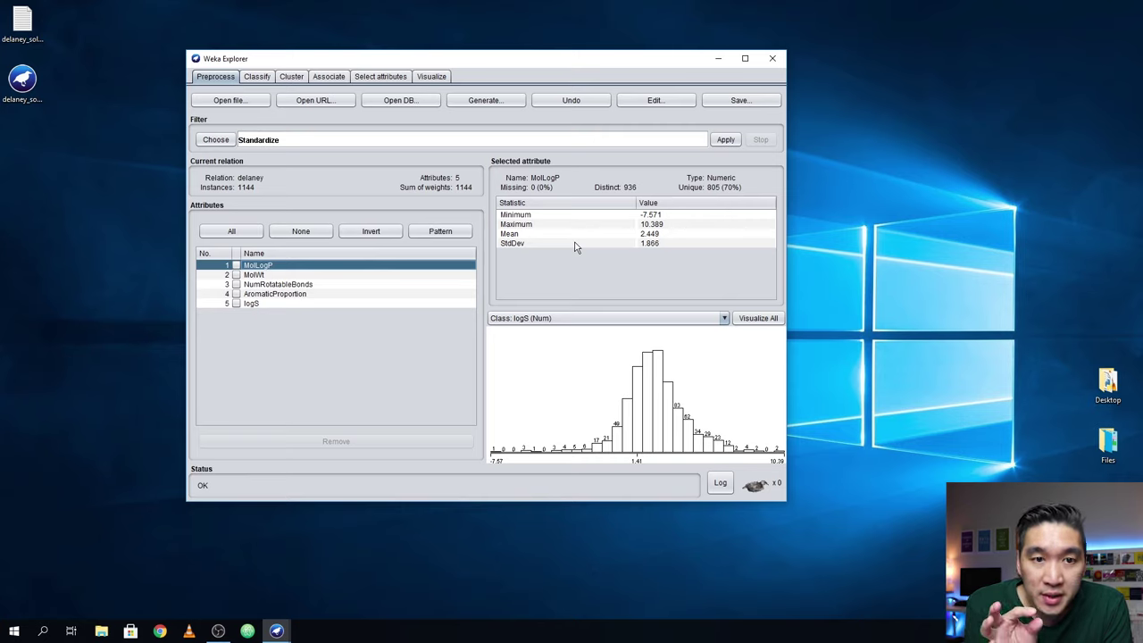
{"action": "left_click", "coordinate": [725, 140]}
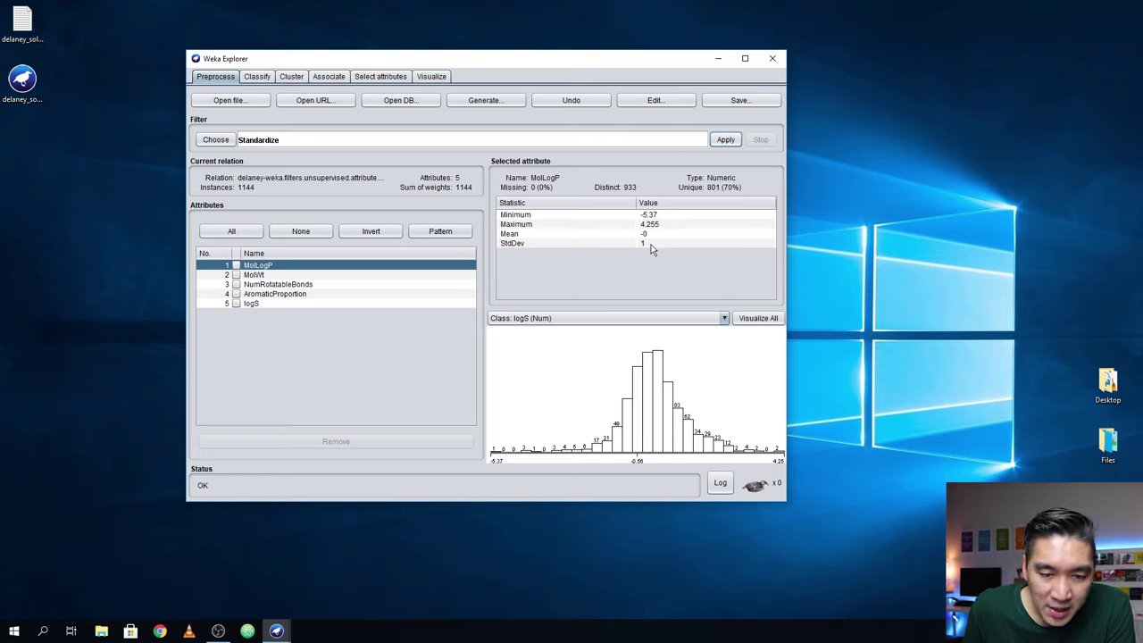
{"action": "left_click", "coordinate": [267, 274]}
{"action": "left_click", "coordinate": [271, 284]}
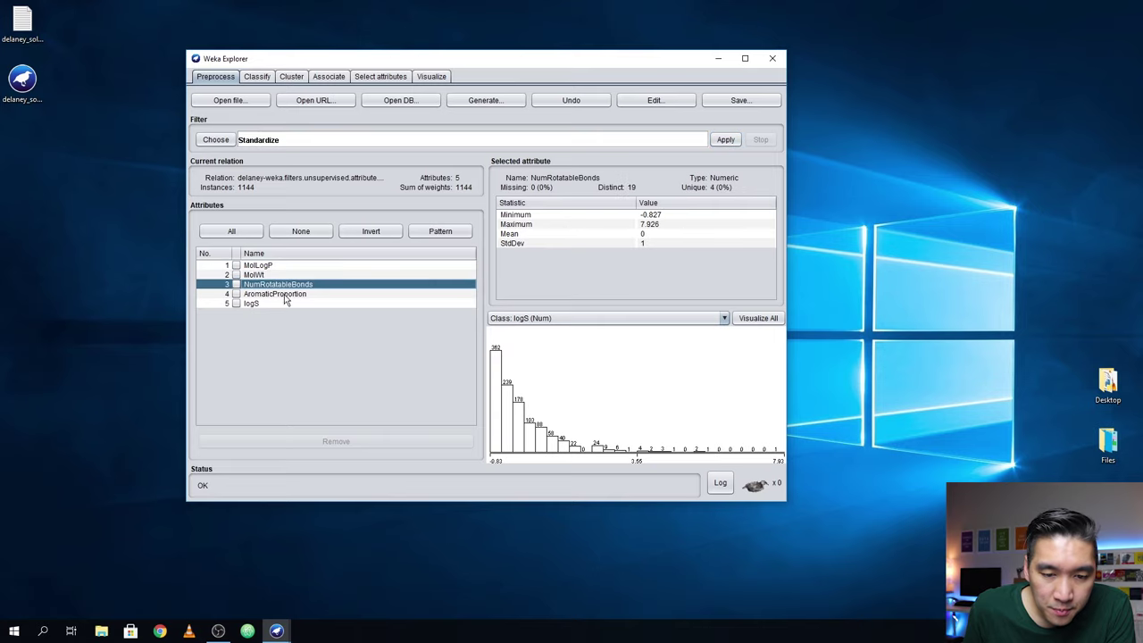
{"action": "left_click", "coordinate": [337, 304]}
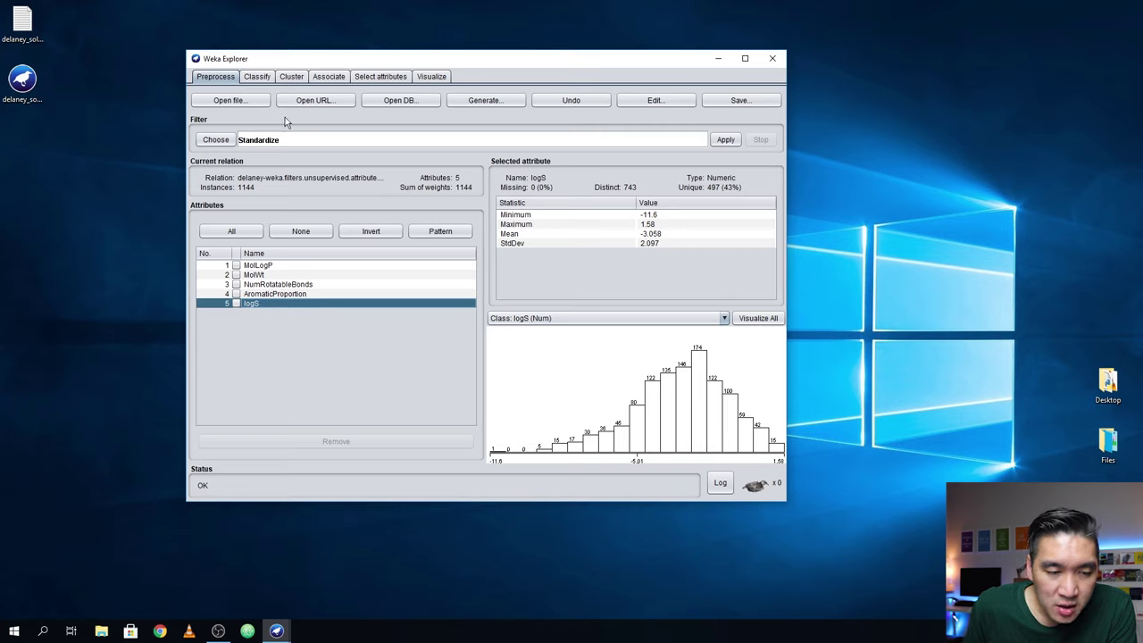
- Build a LinearRegression model for logS using an 80% percentage split
{"action": "left_click", "coordinate": [255, 78]}
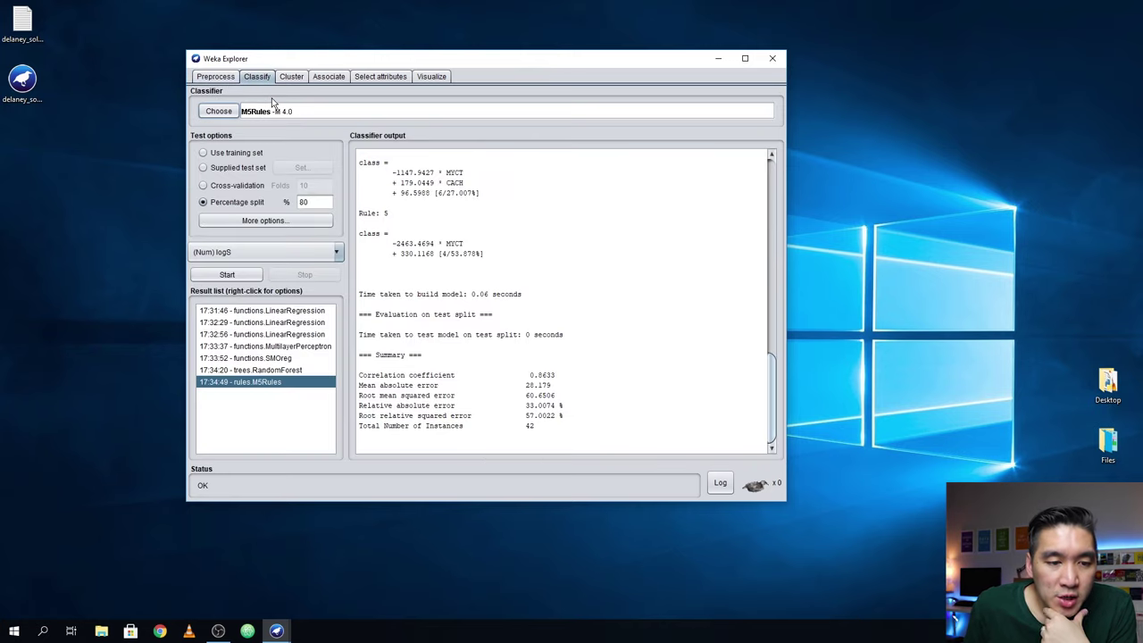
{"action": "left_click", "coordinate": [219, 112]}
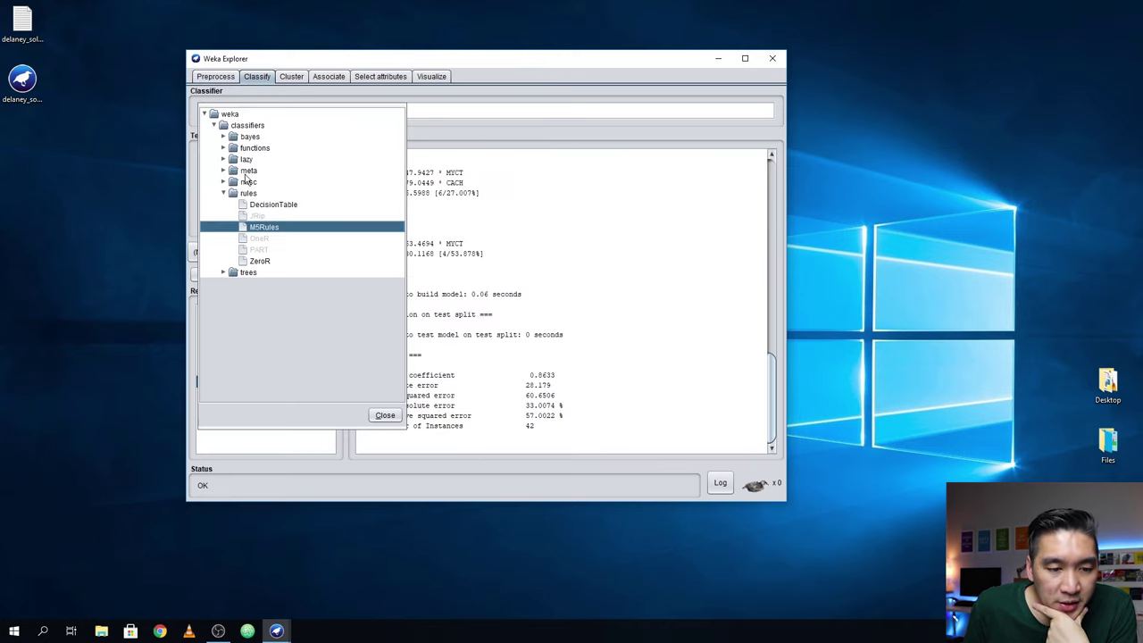
{"action": "left_click", "coordinate": [224, 193]}
{"action": "left_click", "coordinate": [224, 149]}
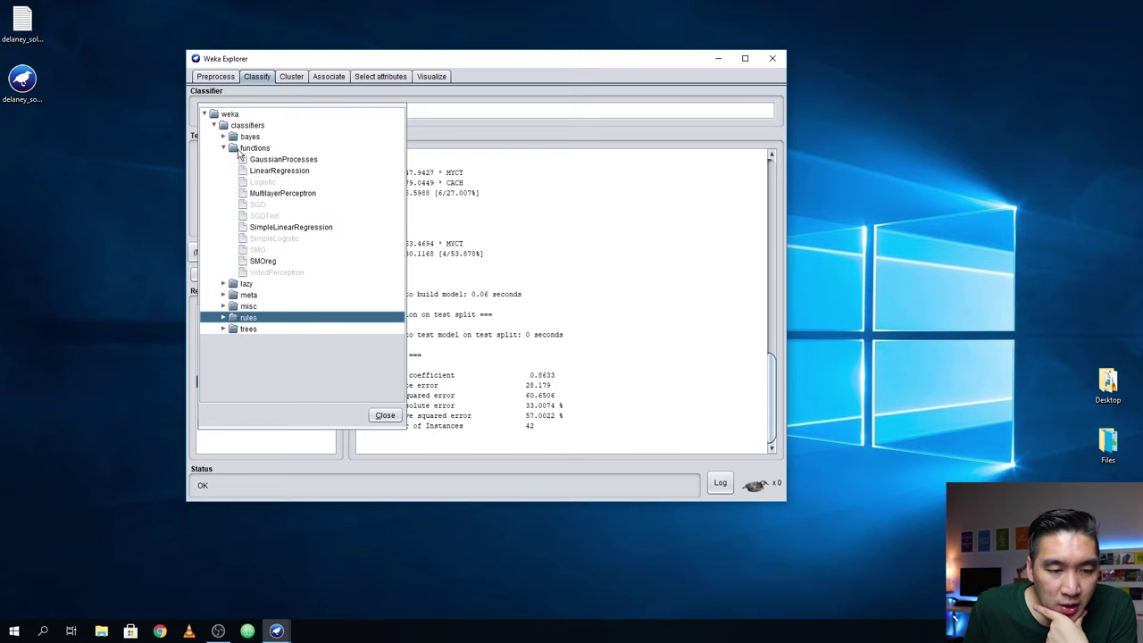
{"action": "left_click", "coordinate": [270, 171]}
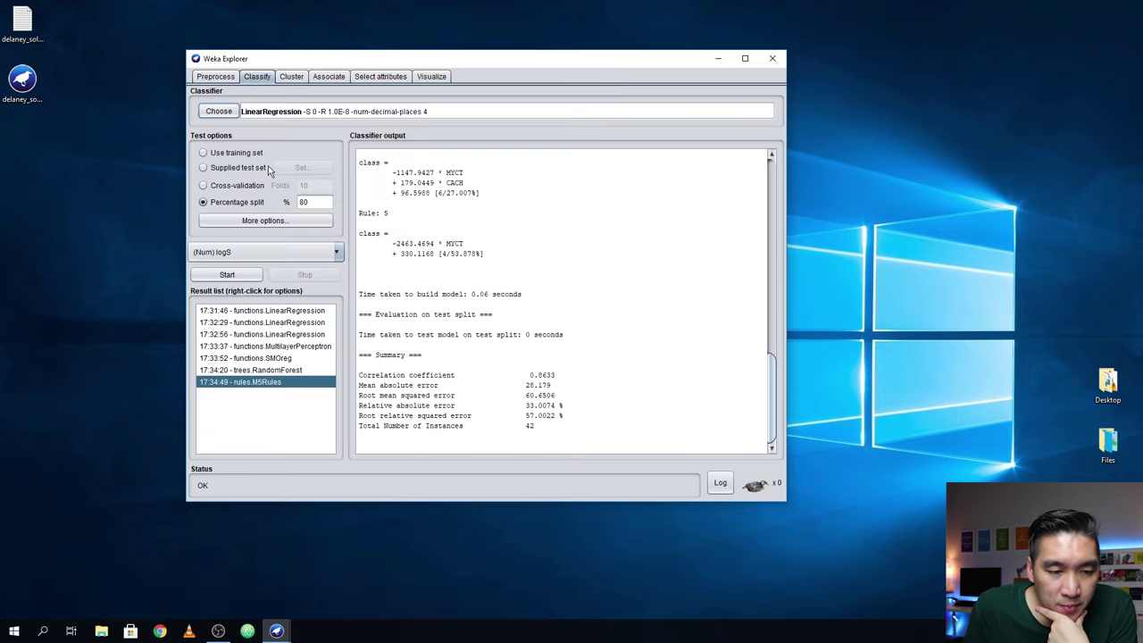
{"action": "left_click", "coordinate": [227, 274]}
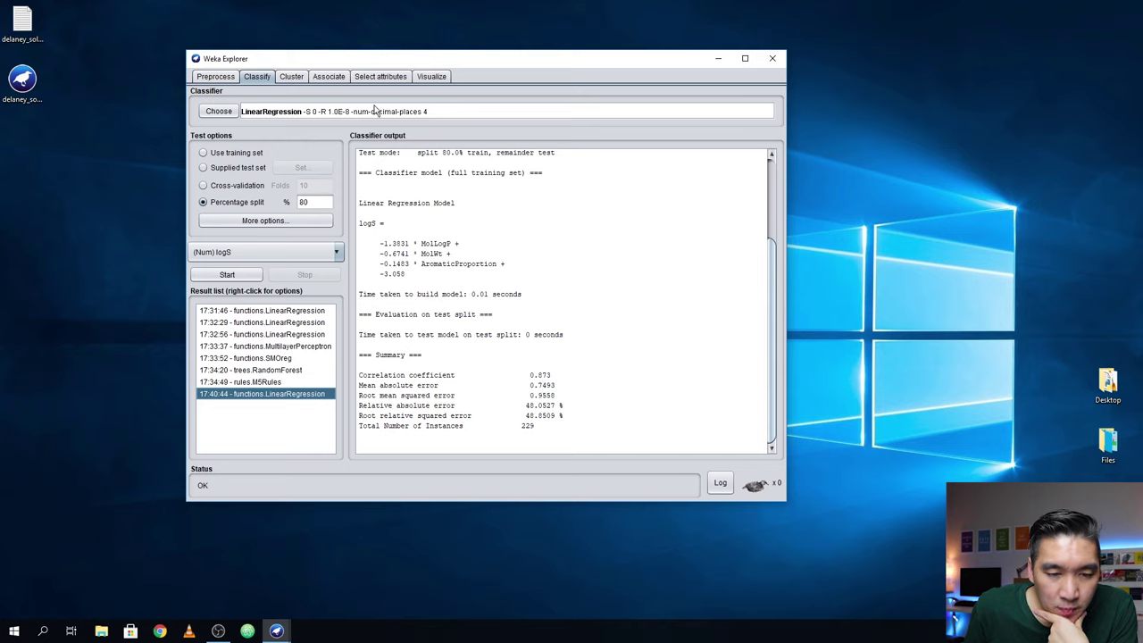
- Set LinearRegression's attributeSelectionMethod to No attribute selection and rebuild the model on the same split
{"action": "left_click", "coordinate": [265, 114]}
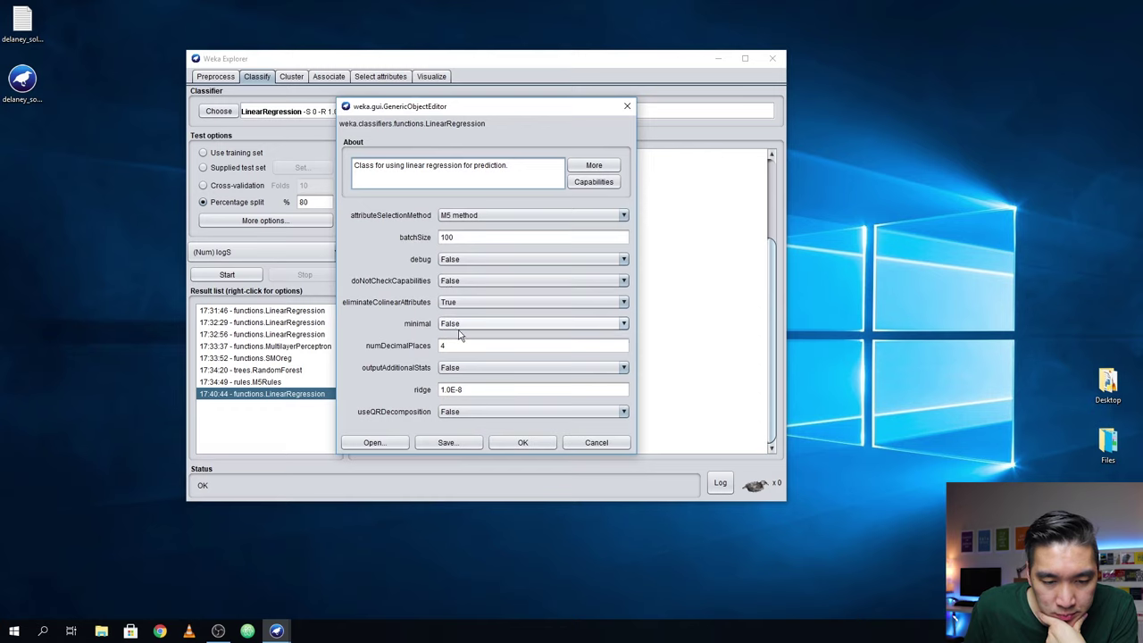
{"action": "left_click", "coordinate": [488, 217]}
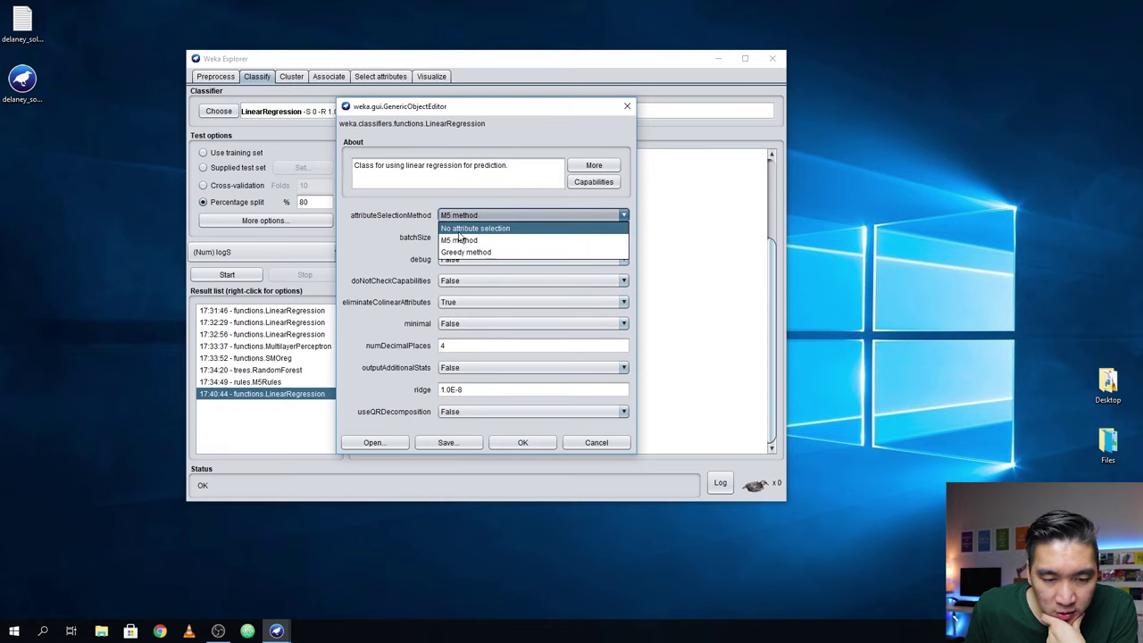
{"action": "left_click", "coordinate": [463, 229]}
{"action": "left_click", "coordinate": [523, 442]}
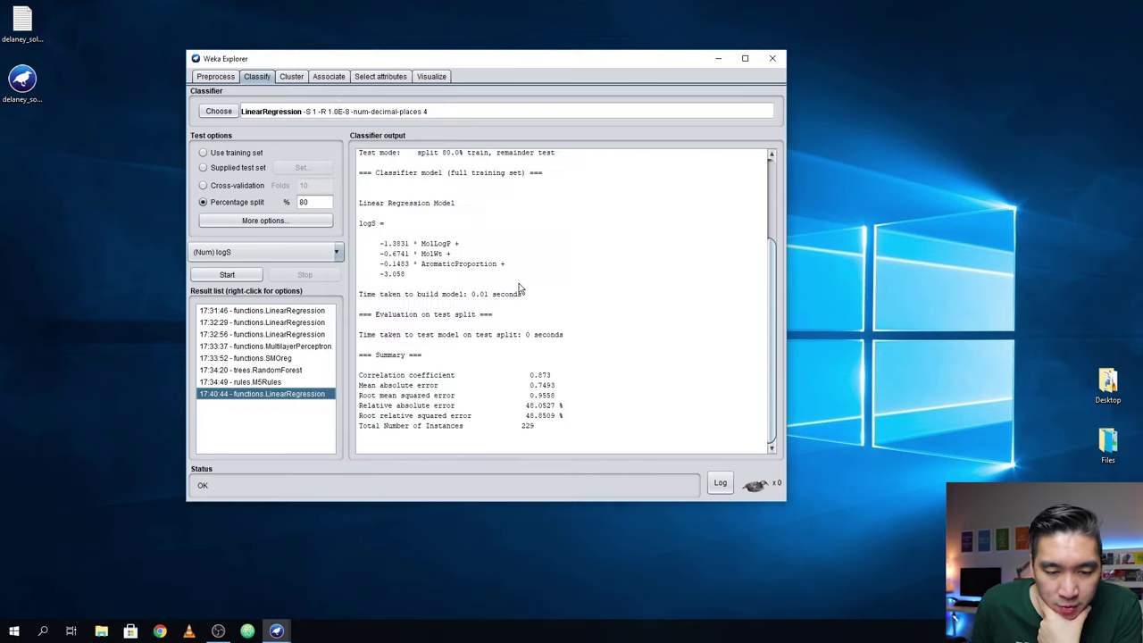
{"action": "left_click", "coordinate": [225, 276]}
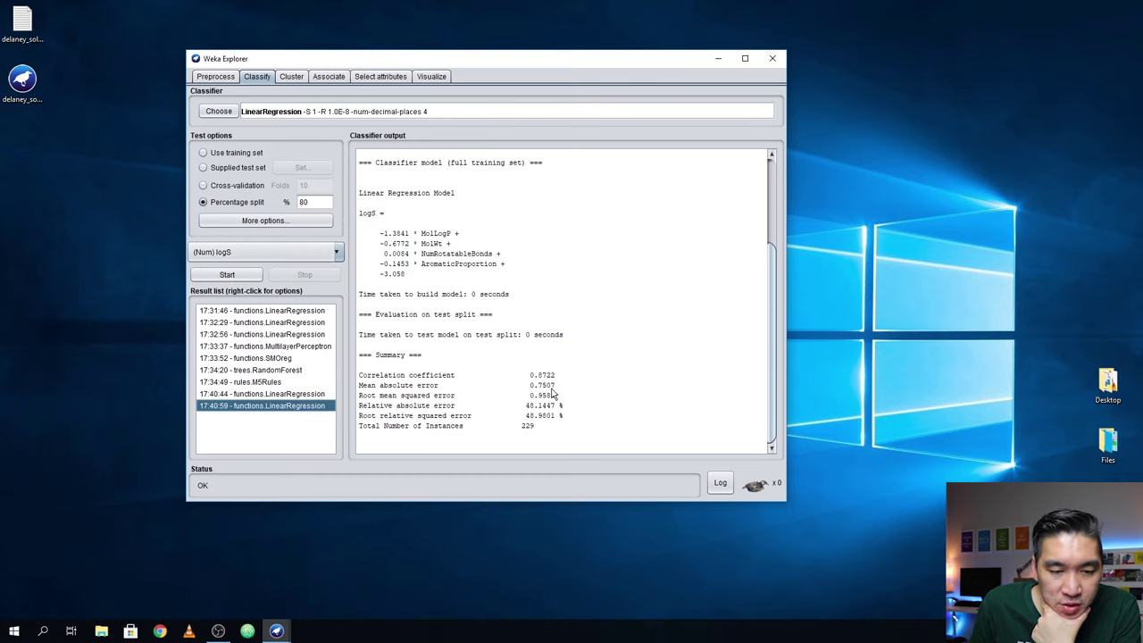
- Evaluate LinearRegression with 10-fold cross-validation, and run a RandomForest model for logS under the same test option
{"action": "left_click", "coordinate": [217, 186]}
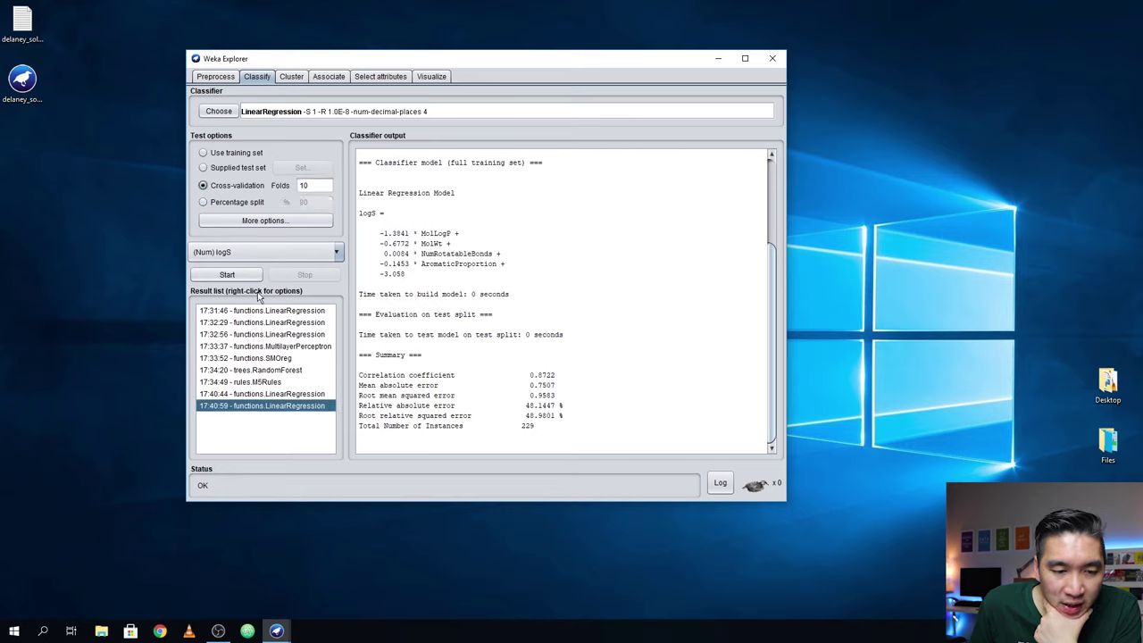
{"action": "left_click", "coordinate": [234, 276]}
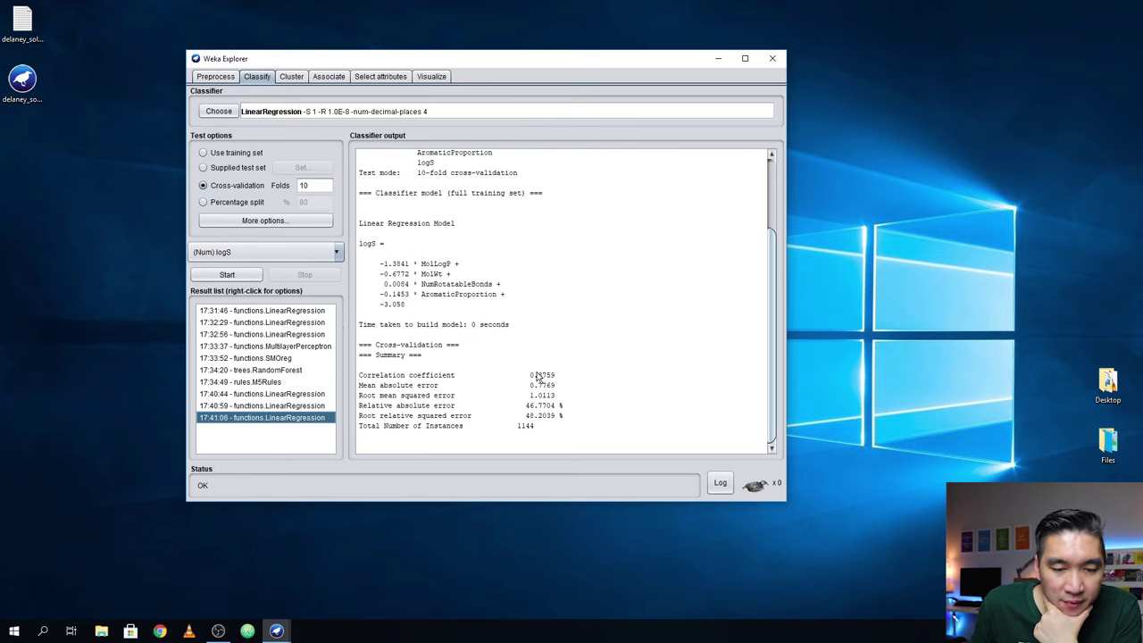
{"action": "left_click", "coordinate": [222, 111]}
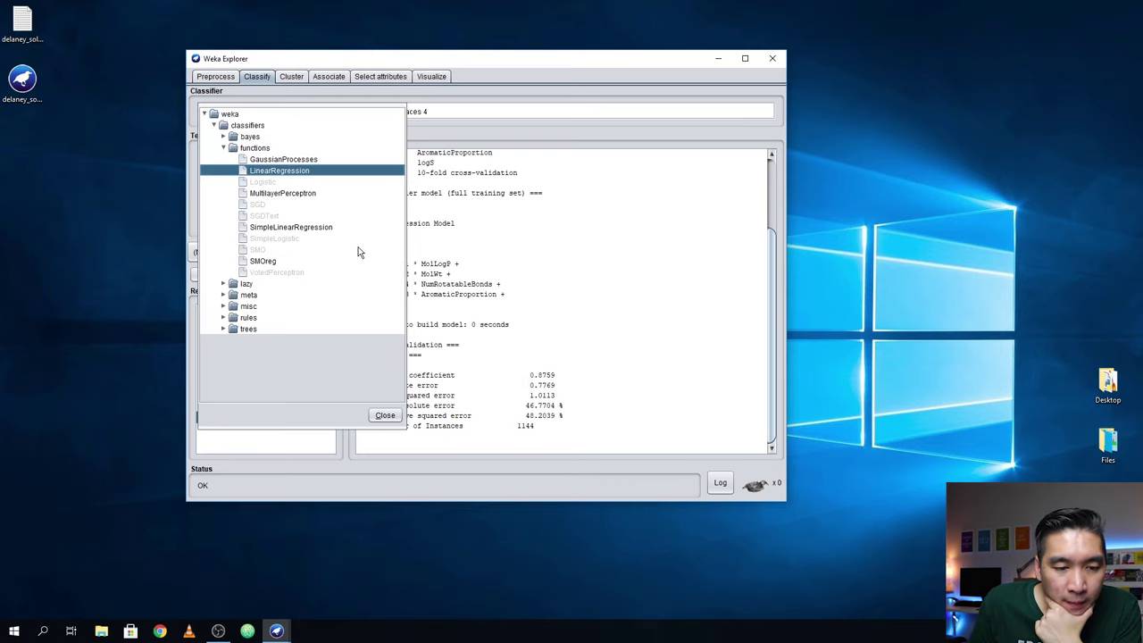
{"action": "left_click", "coordinate": [223, 329]}
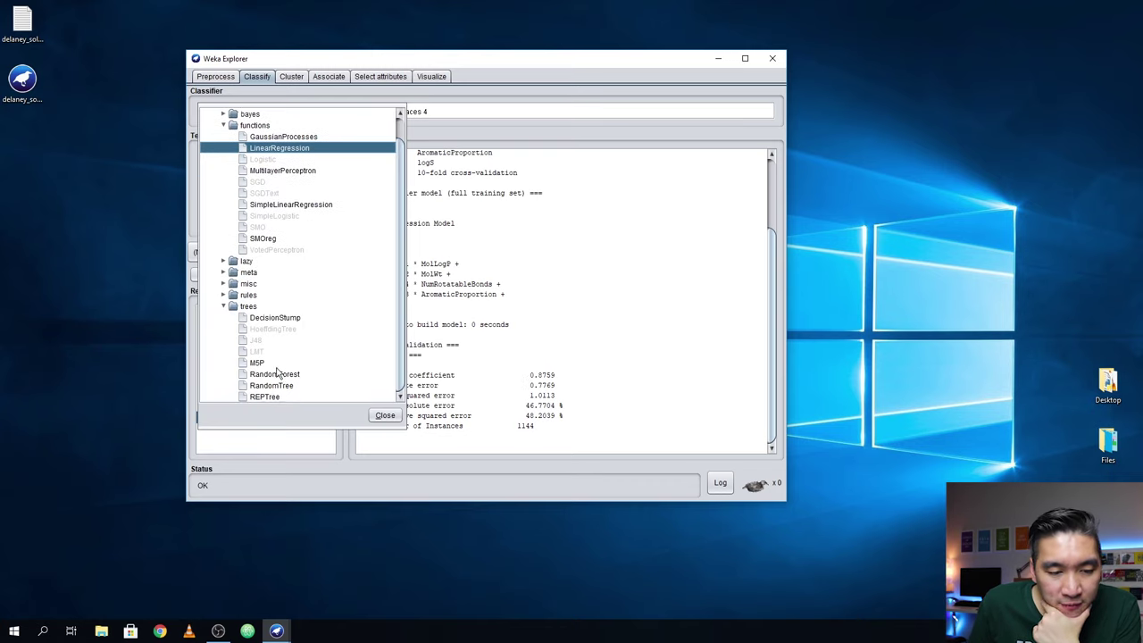
{"action": "left_click", "coordinate": [274, 374]}
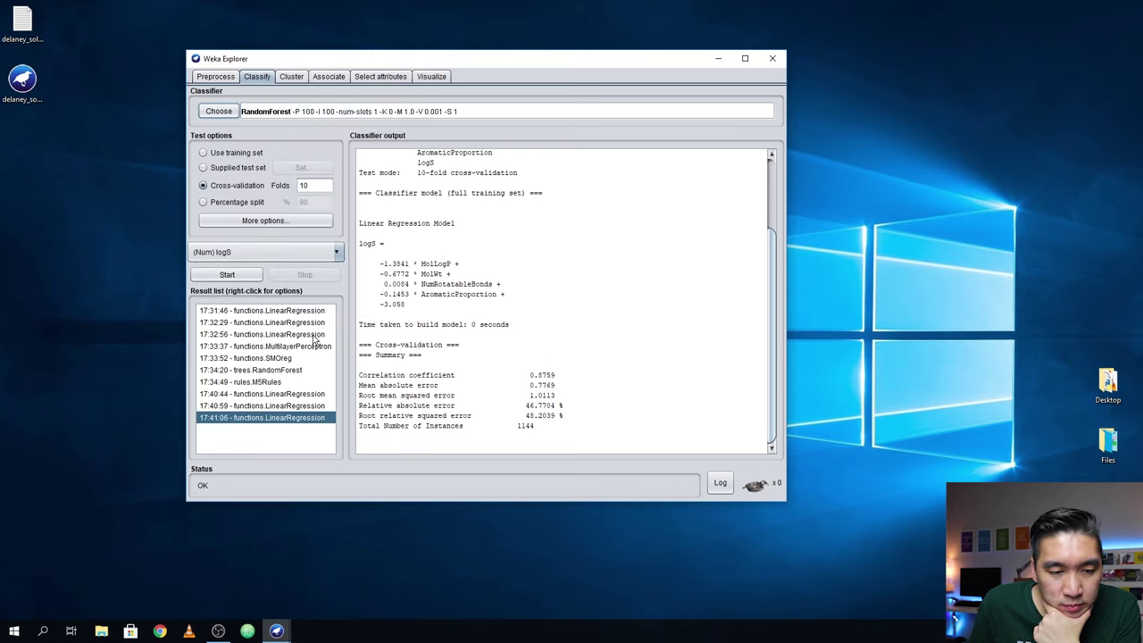
{"action": "left_click", "coordinate": [225, 275]}
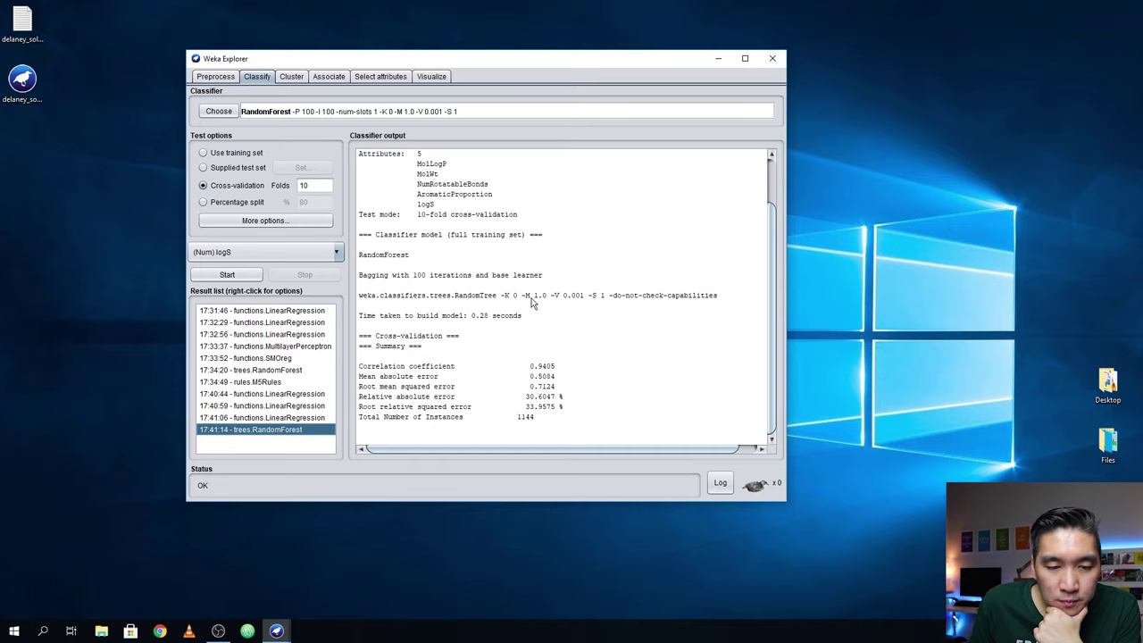
- Run a MultilayerPerceptron model for logS under 10-fold cross-validation
{"action": "left_click", "coordinate": [225, 112]}
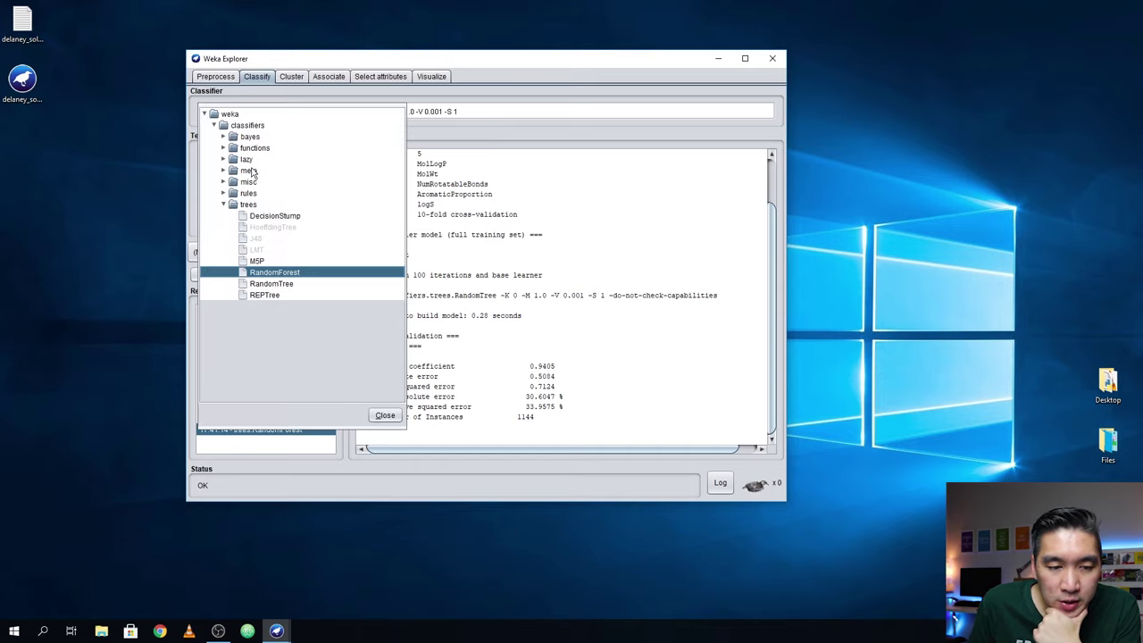
{"action": "left_click", "coordinate": [224, 149]}
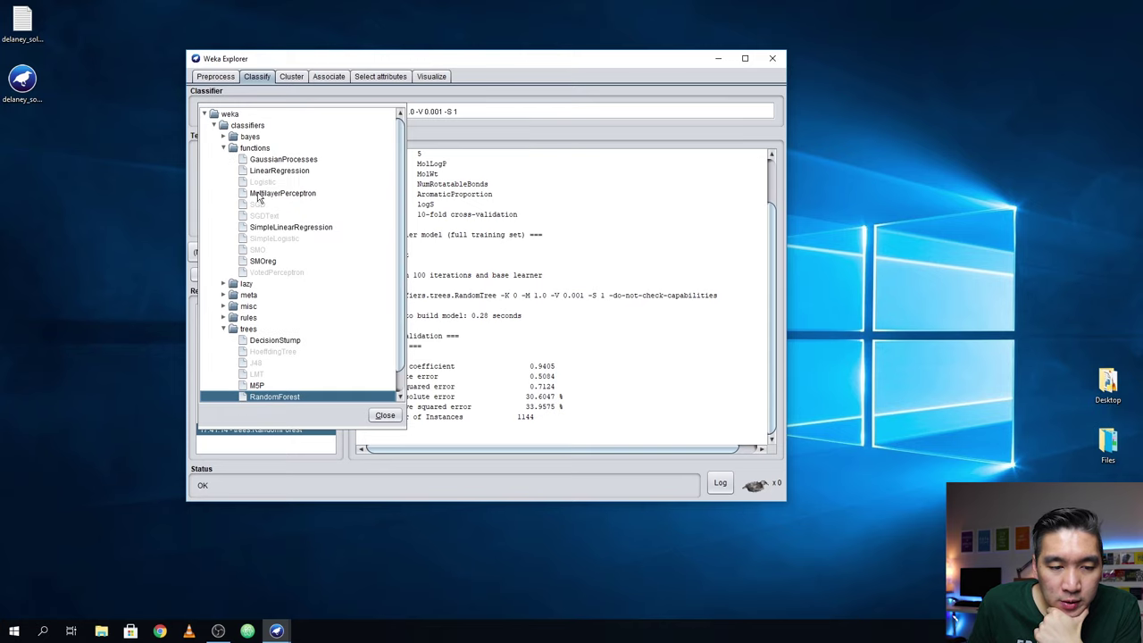
{"action": "left_click", "coordinate": [259, 195]}
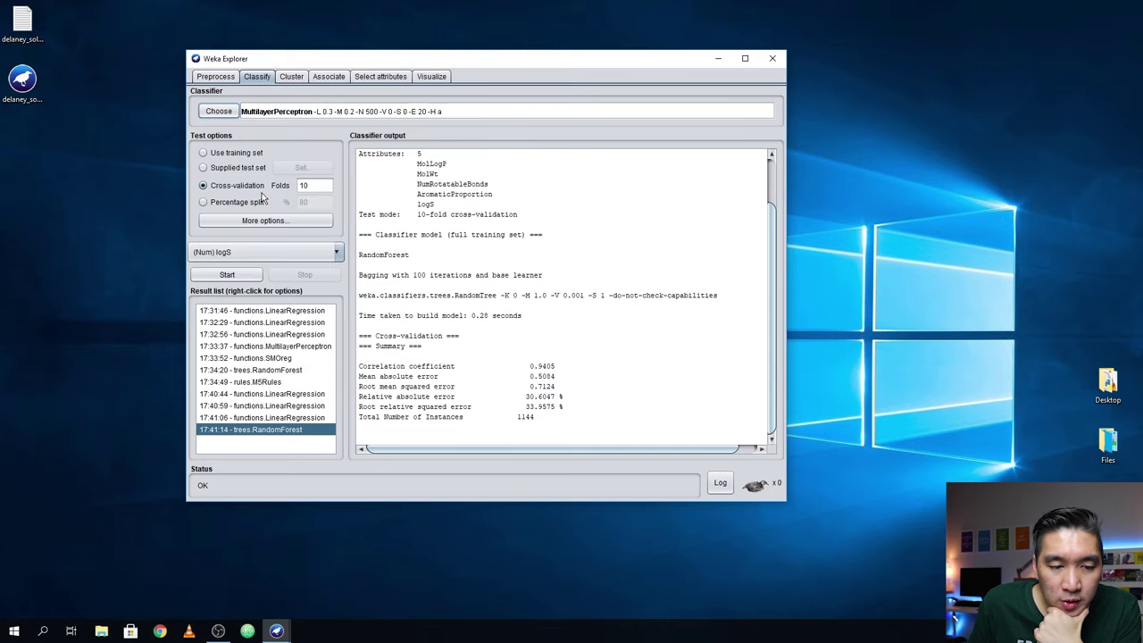
{"action": "left_click", "coordinate": [228, 275]}
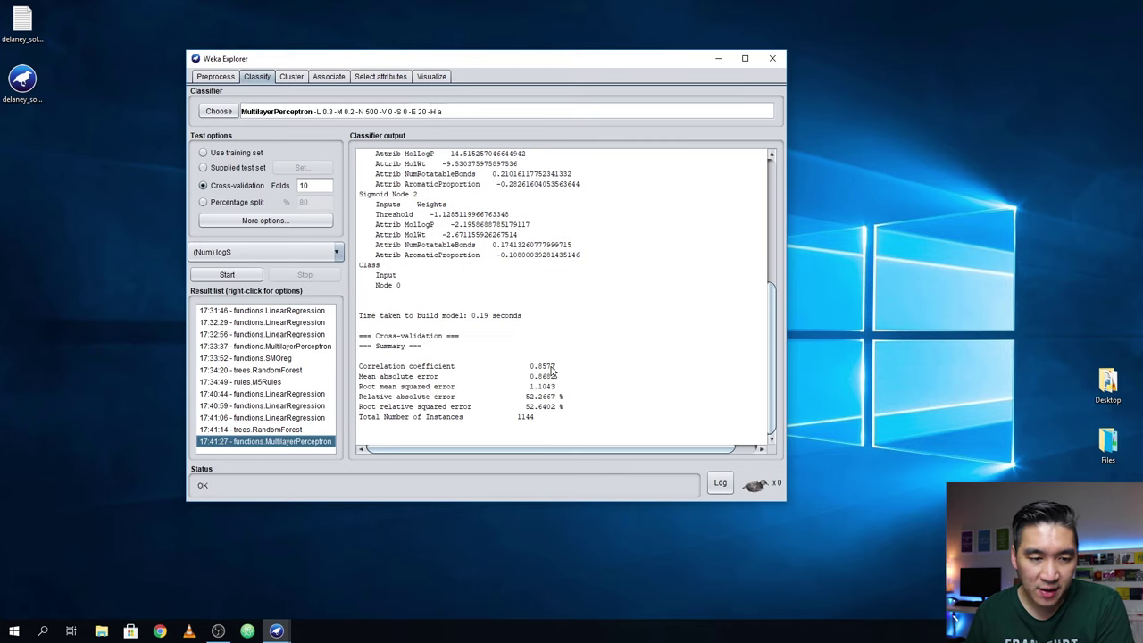
- Run an SMOreg model for logS with the same 10-fold cross-validation
{"action": "left_click", "coordinate": [219, 111]}
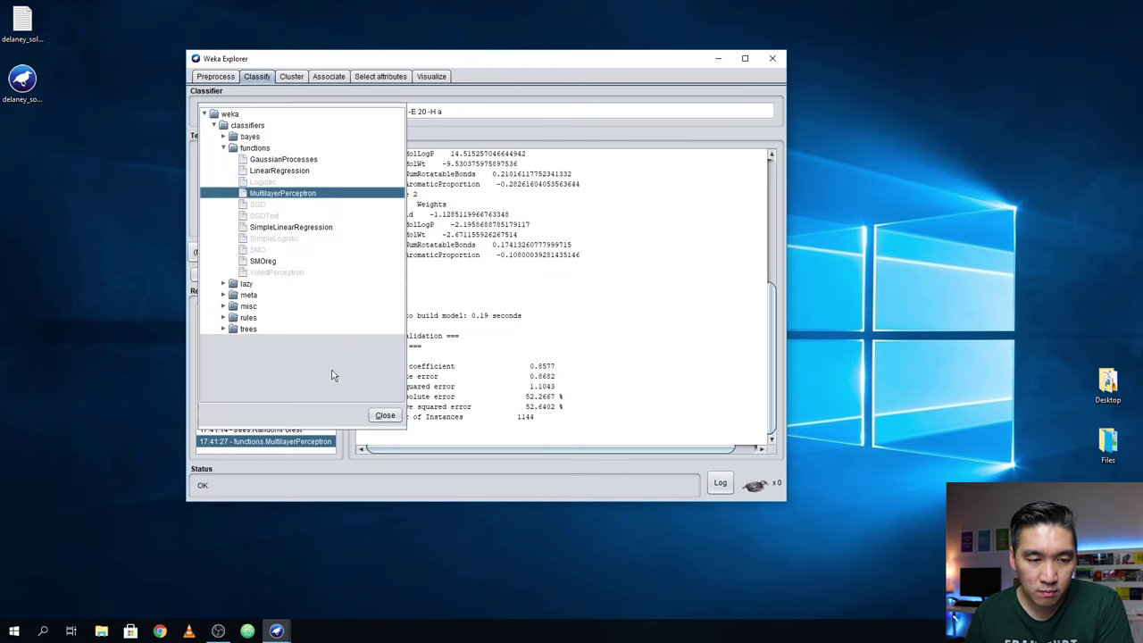
{"action": "left_click", "coordinate": [261, 260]}
{"action": "left_click", "coordinate": [229, 274]}
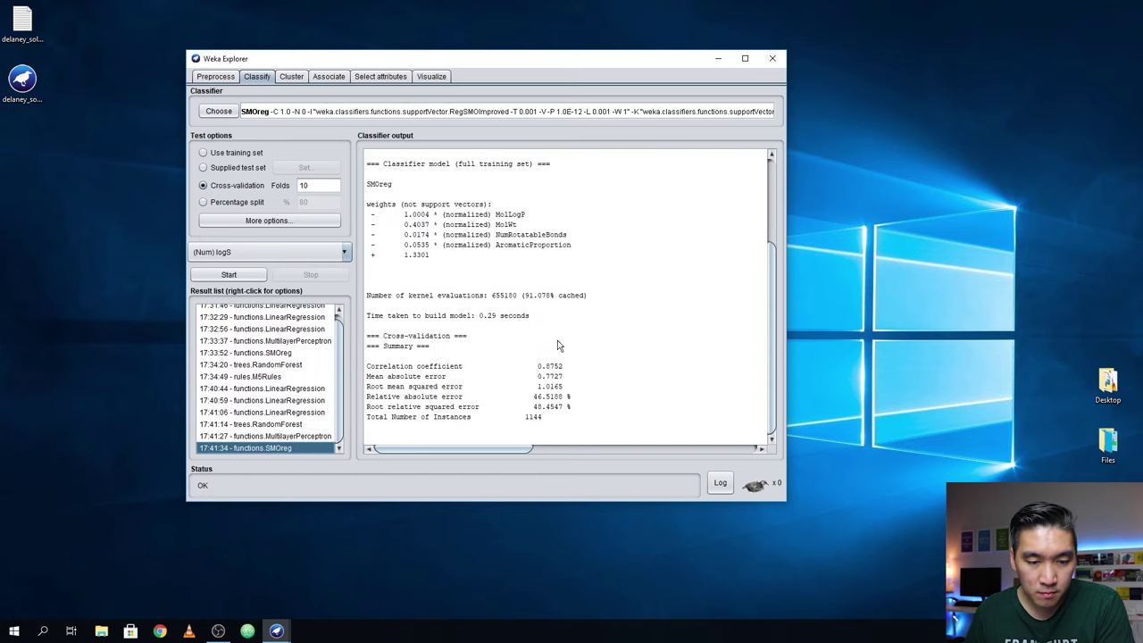
- Compare the cross-validated results of the latest LinearRegression, RandomForest, MultilayerPerceptron and SMOreg runs, including their correlation coefficients and errors
{"action": "left_click", "coordinate": [276, 424]}
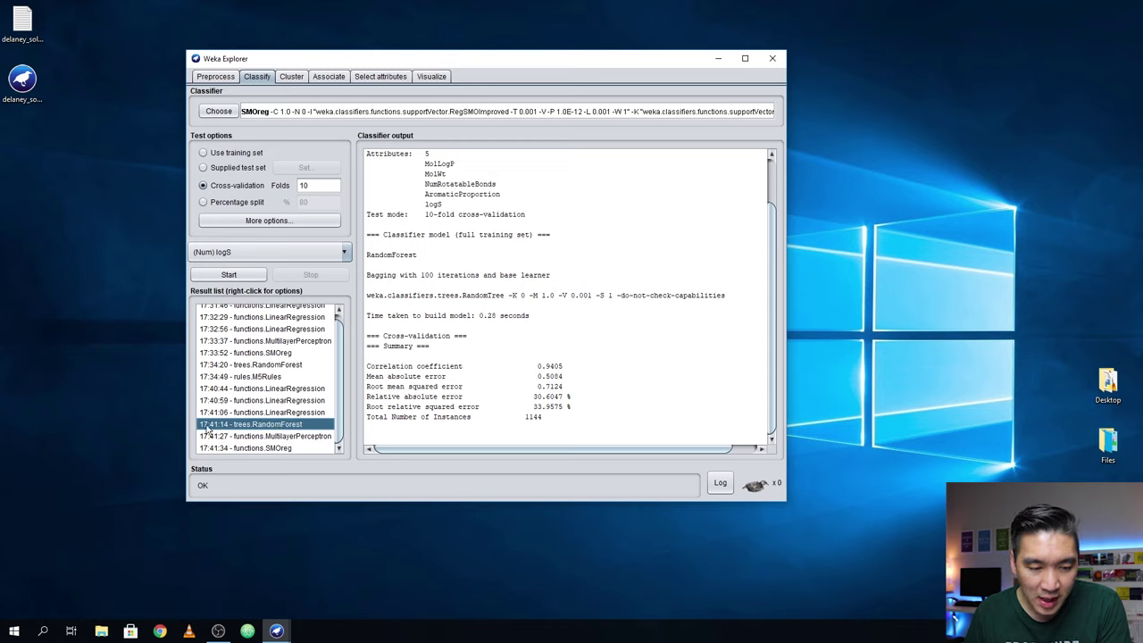
{"action": "left_click", "coordinate": [284, 440]}
{"action": "left_click", "coordinate": [274, 448]}
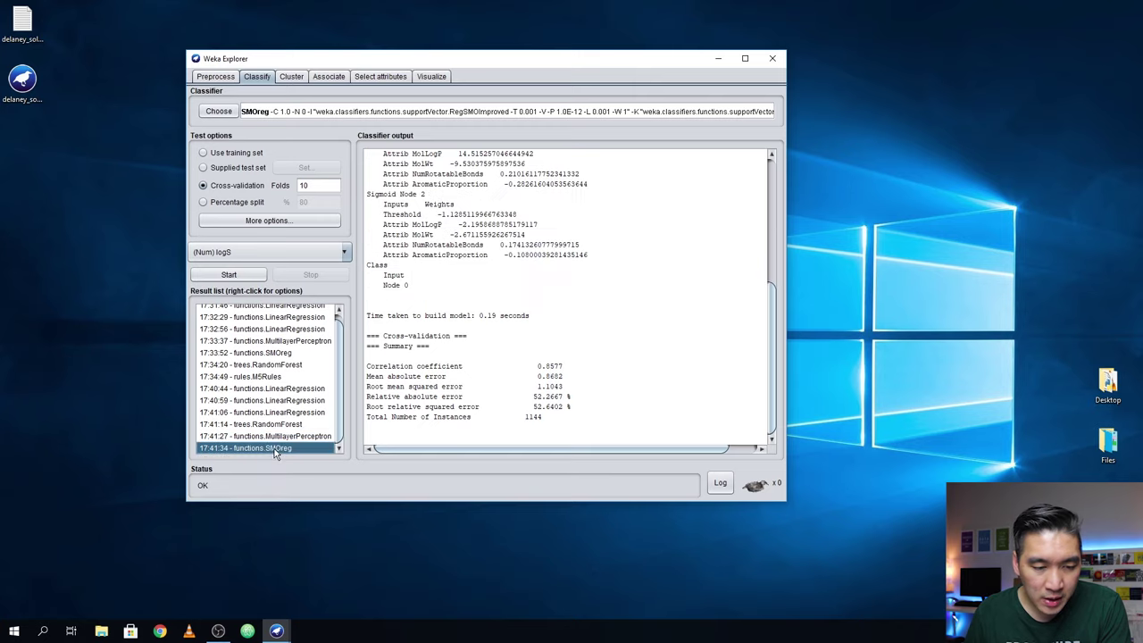
{"action": "left_click", "coordinate": [279, 425]}
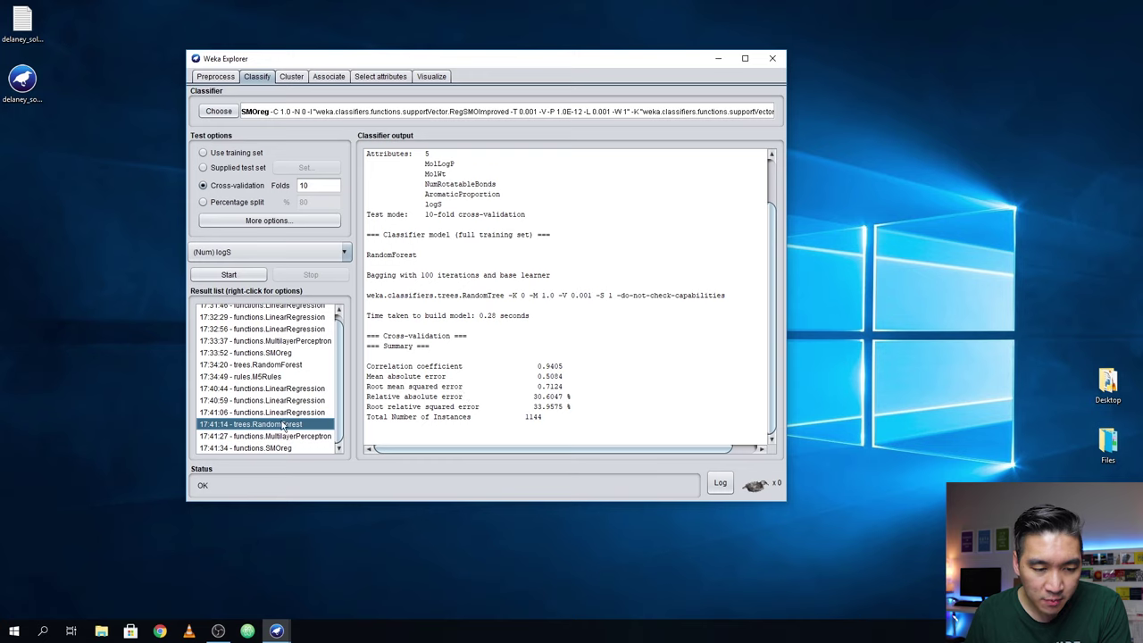
{"action": "left_click", "coordinate": [280, 437]}
{"action": "left_click", "coordinate": [279, 448]}
{"action": "left_click", "coordinate": [284, 425]}
{"action": "left_click", "coordinate": [287, 412]}
{"action": "key", "text": "Up"}
{"action": "left_click", "coordinate": [283, 413]}
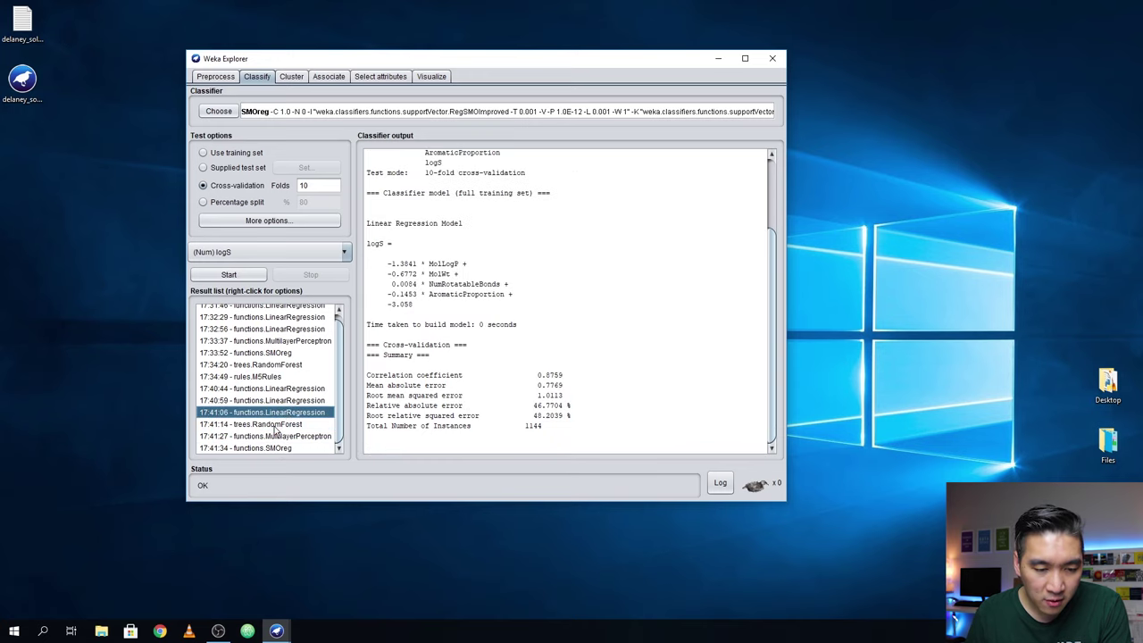
{"action": "left_click", "coordinate": [277, 425]}
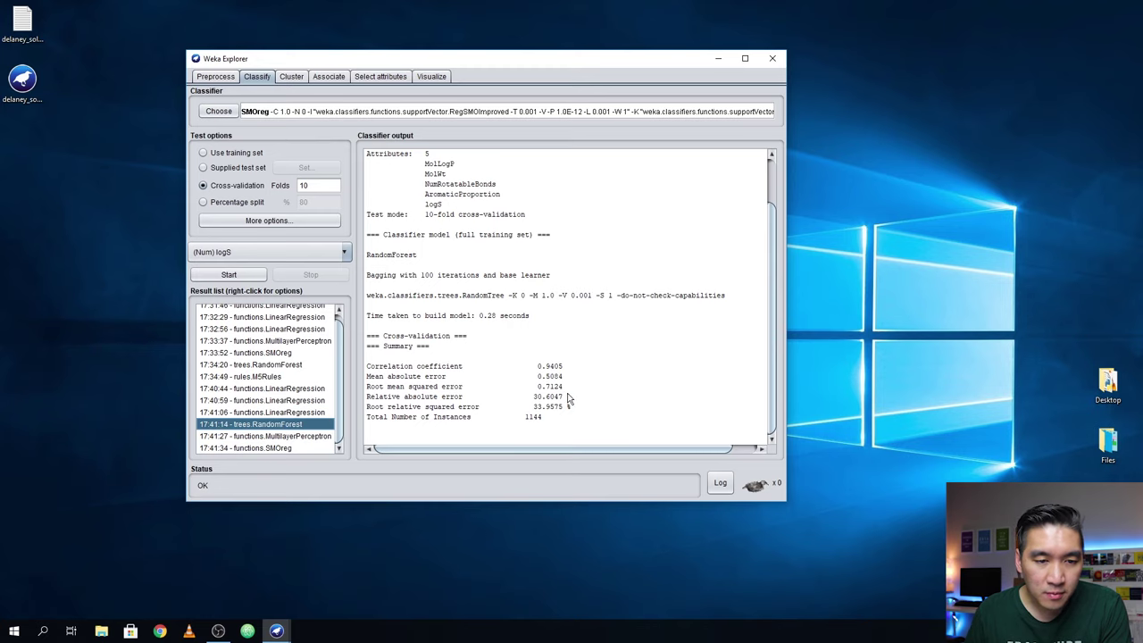
- View the scatter plot matrix of the descriptors against logS, and return to the classifier results
{"action": "left_click", "coordinate": [432, 76]}
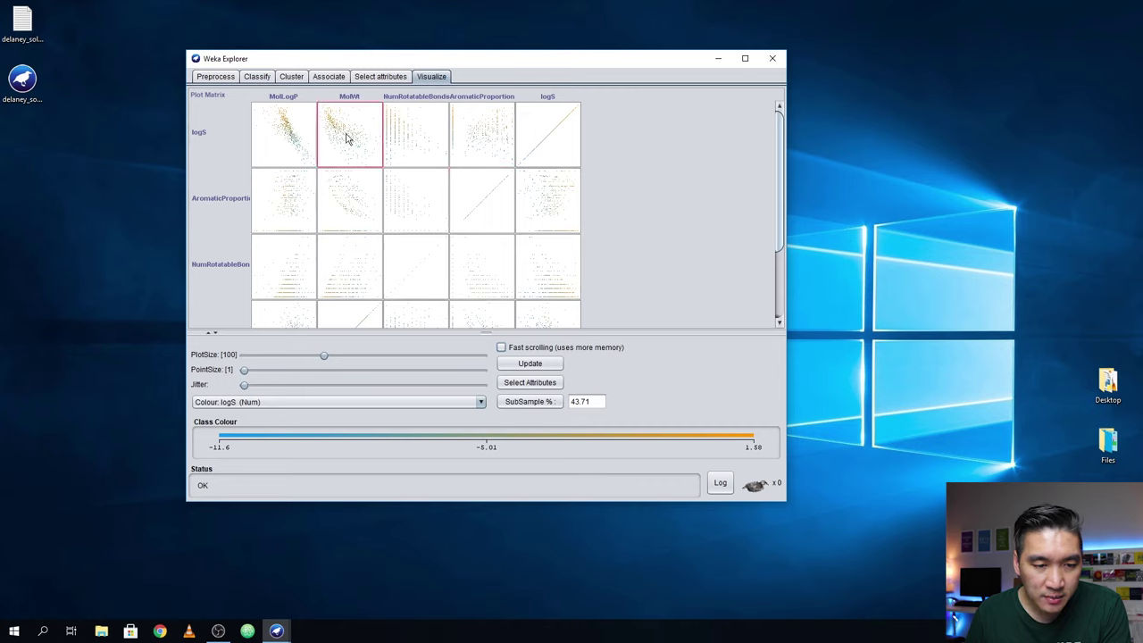
{"action": "left_click", "coordinate": [258, 77]}
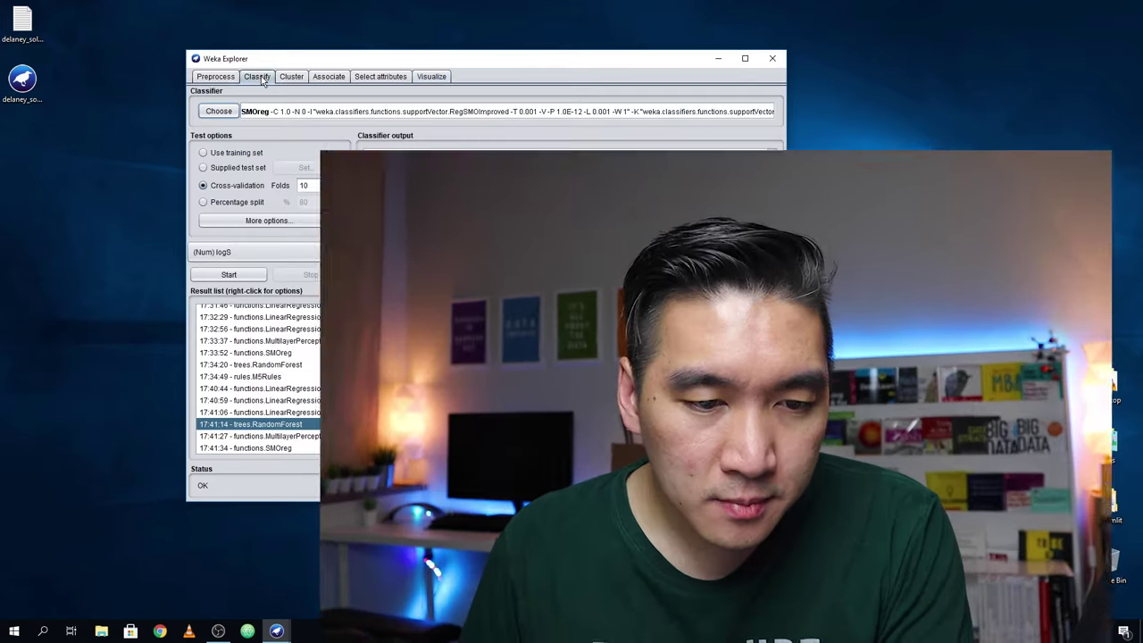